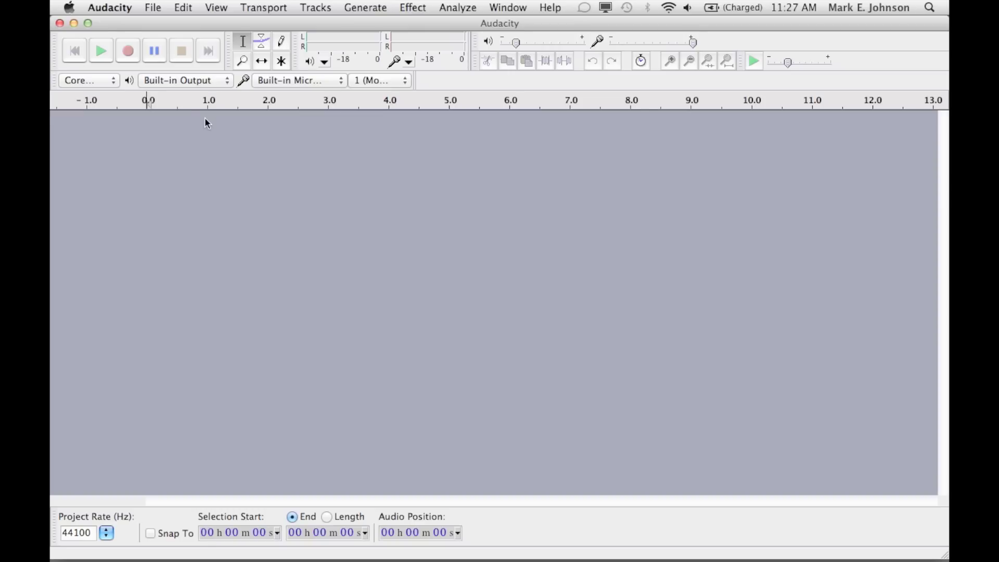
Step: Check the MP3 export library in the Libraries preferences and switch to the Finder
{"action": "left_click", "coordinate": [122, 5]}
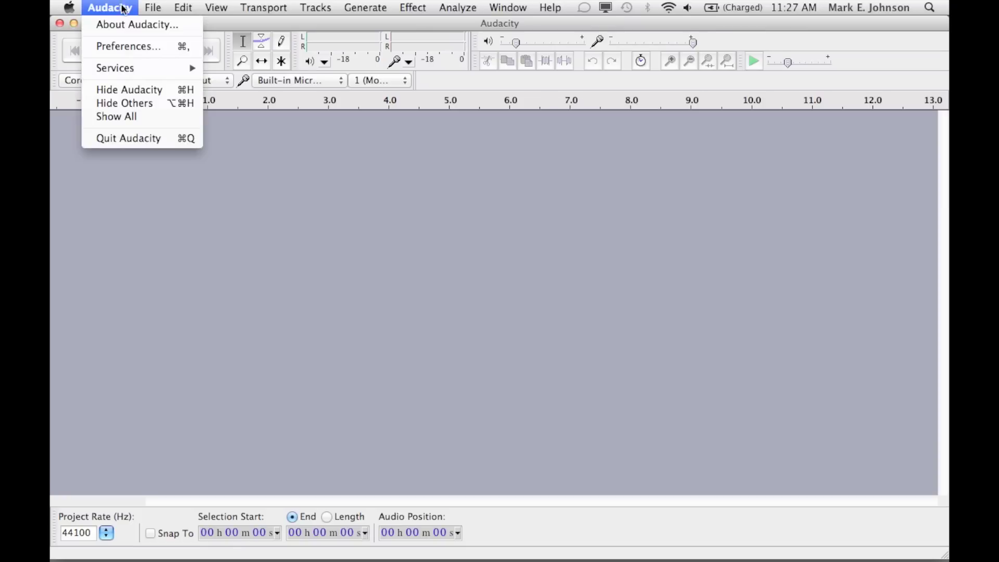
{"action": "left_click", "coordinate": [127, 46]}
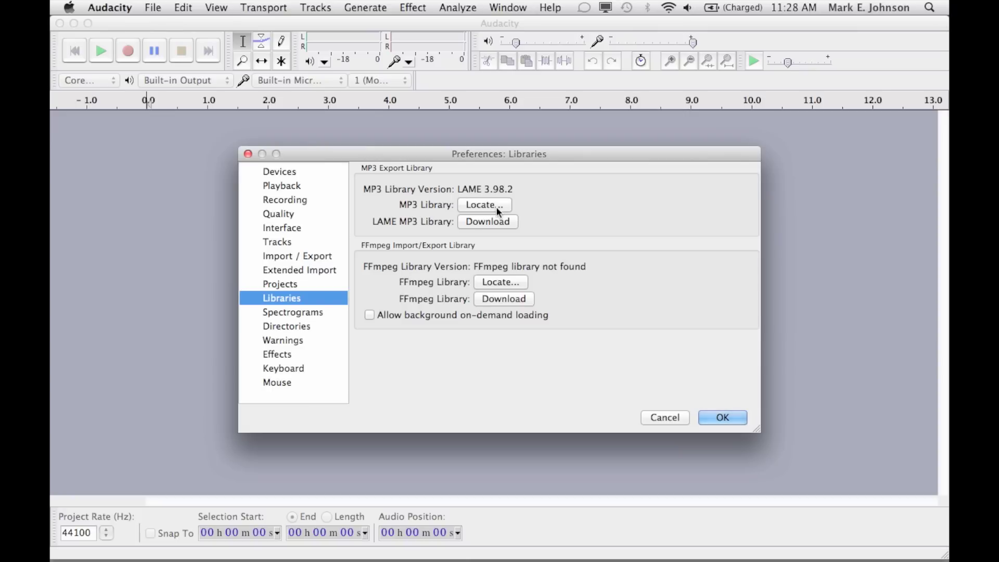
{"action": "left_click", "coordinate": [724, 418]}
{"action": "key", "text": "super+q"}
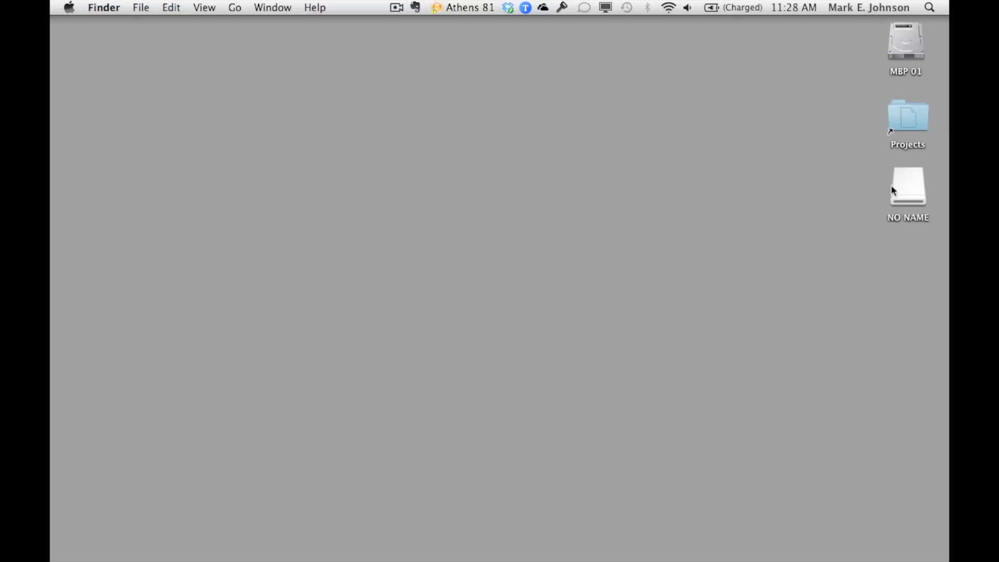
Step: Copy FOLDER01 from the STEREO folder of the NO NAME drive to the desktop
{"action": "double_click", "coordinate": [906, 189]}
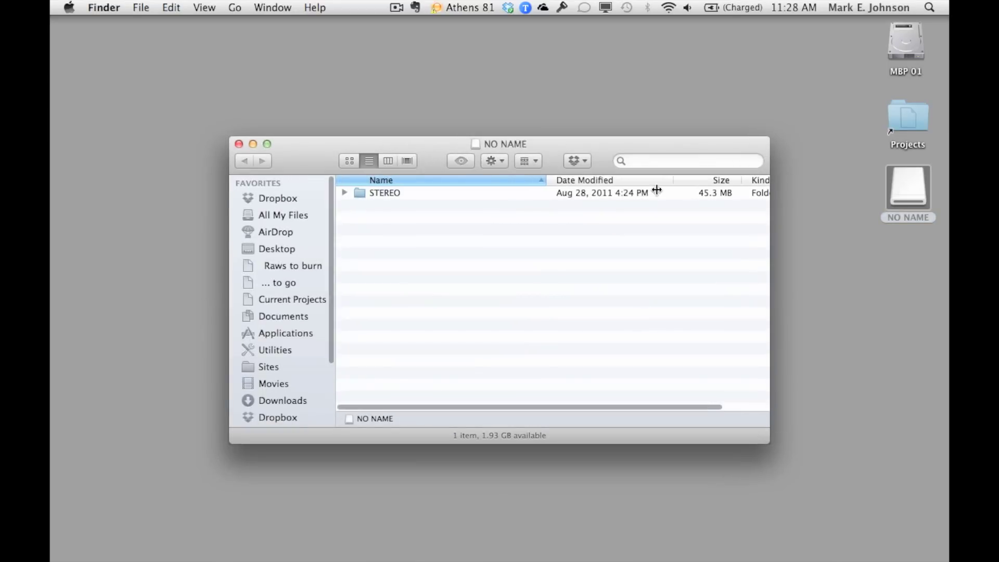
{"action": "double_click", "coordinate": [594, 192]}
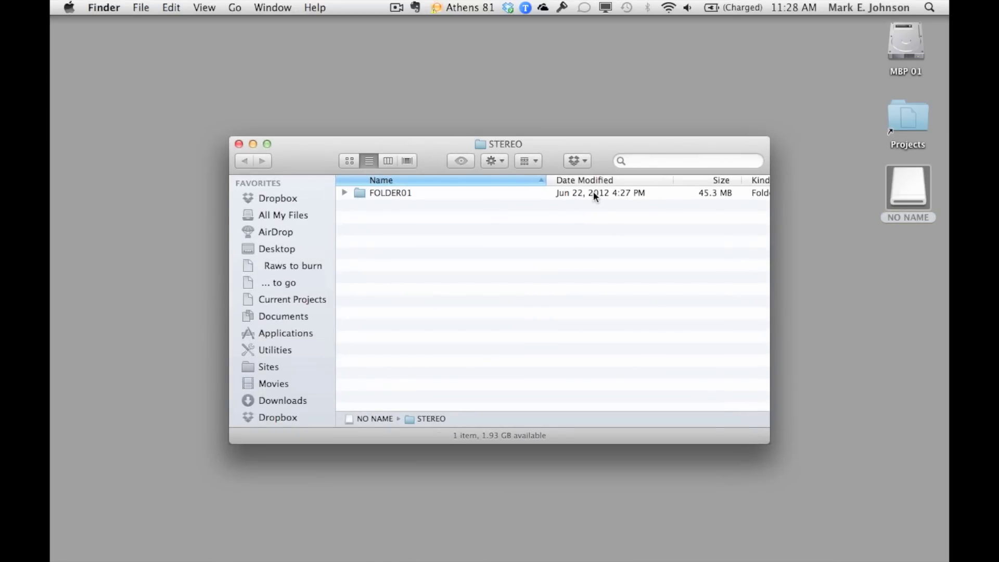
{"action": "double_click", "coordinate": [398, 194]}
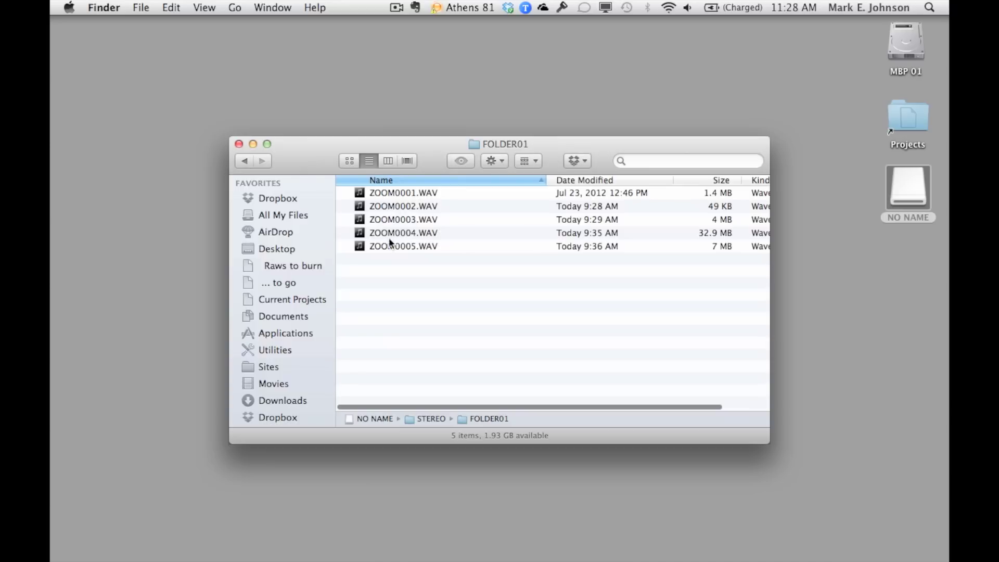
{"action": "left_click", "coordinate": [240, 161]}
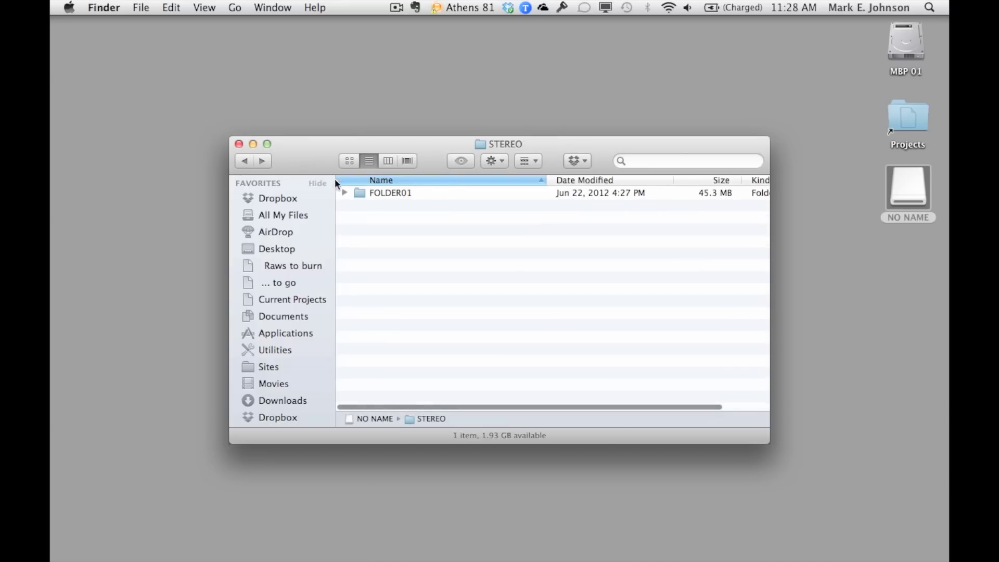
{"action": "left_click_drag", "start_coordinate": [379, 191], "coordinate": [903, 278]}
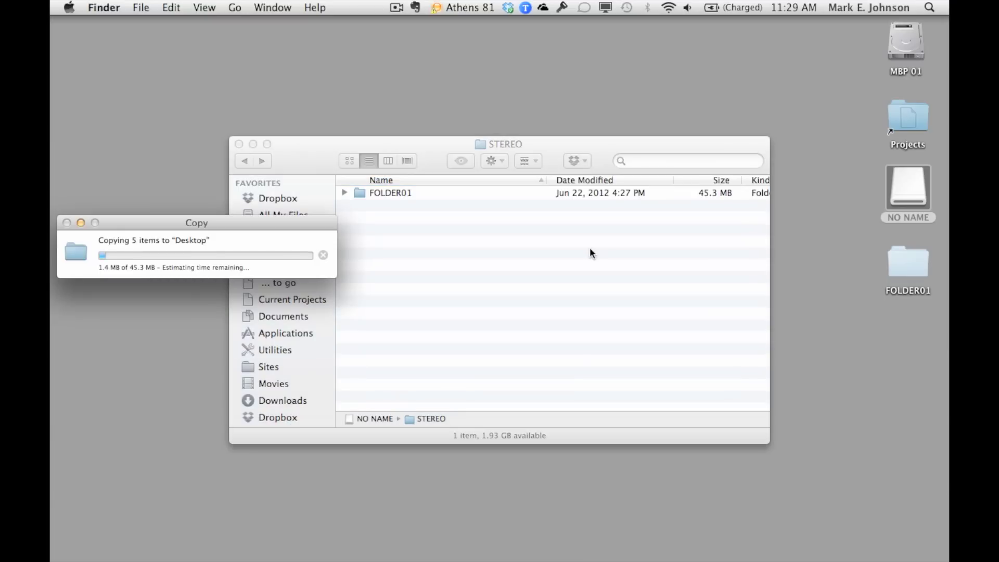
Step: Close the STEREO folder window and eject the NO NAME drive
{"action": "left_click", "coordinate": [239, 144]}
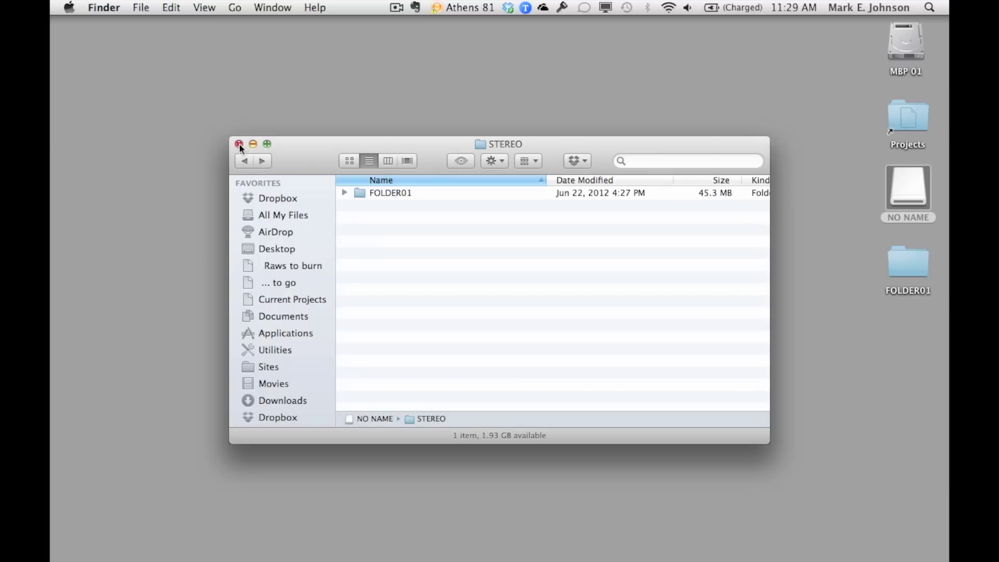
{"action": "left_click", "coordinate": [239, 145]}
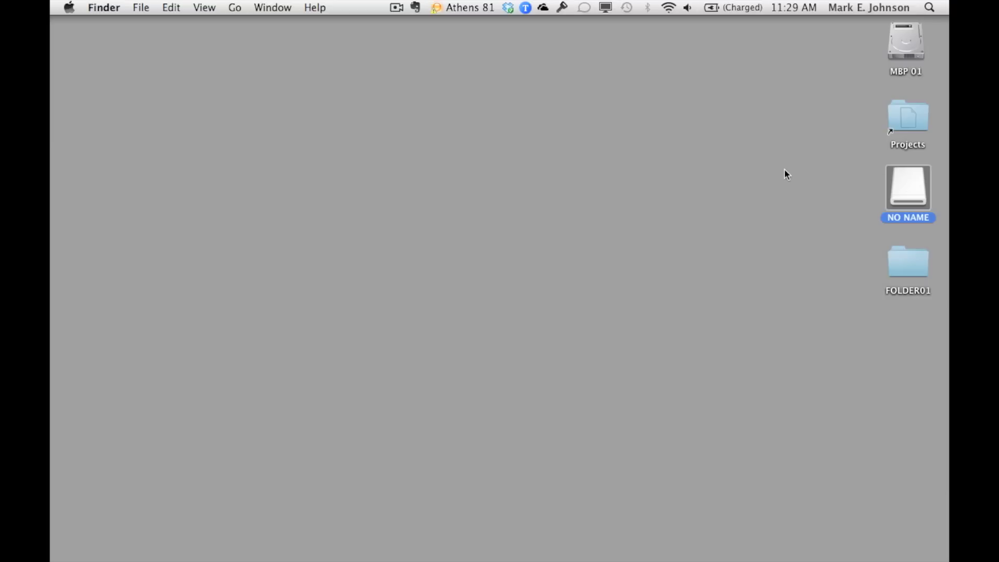
{"action": "right_click", "coordinate": [906, 193]}
{"action": "left_click", "coordinate": [885, 221]}
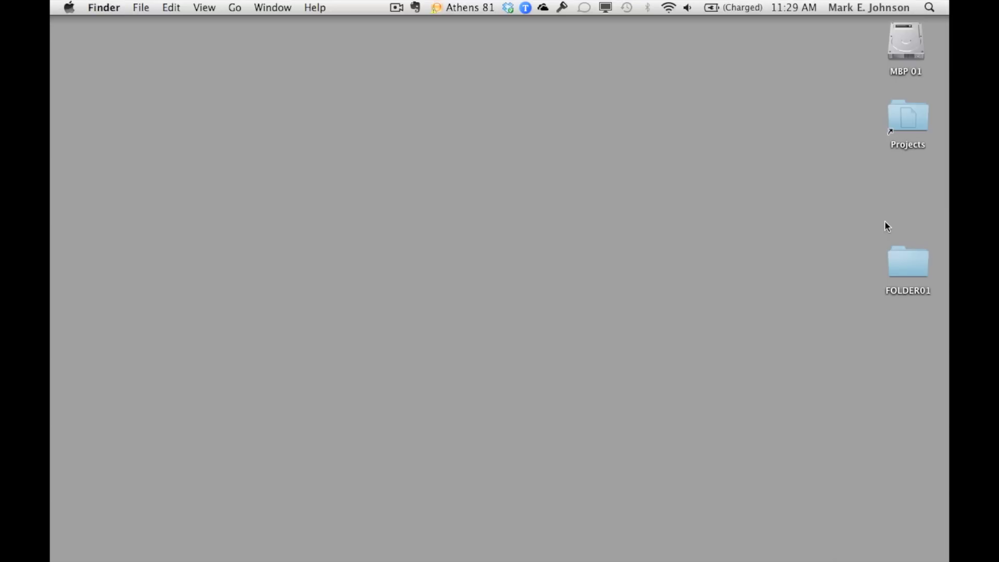
Step: Place FOLDER01 directly below Projects on the desktop and rename it 120809_audio_editing
{"action": "left_click_drag", "start_coordinate": [907, 260], "coordinate": [910, 185]}
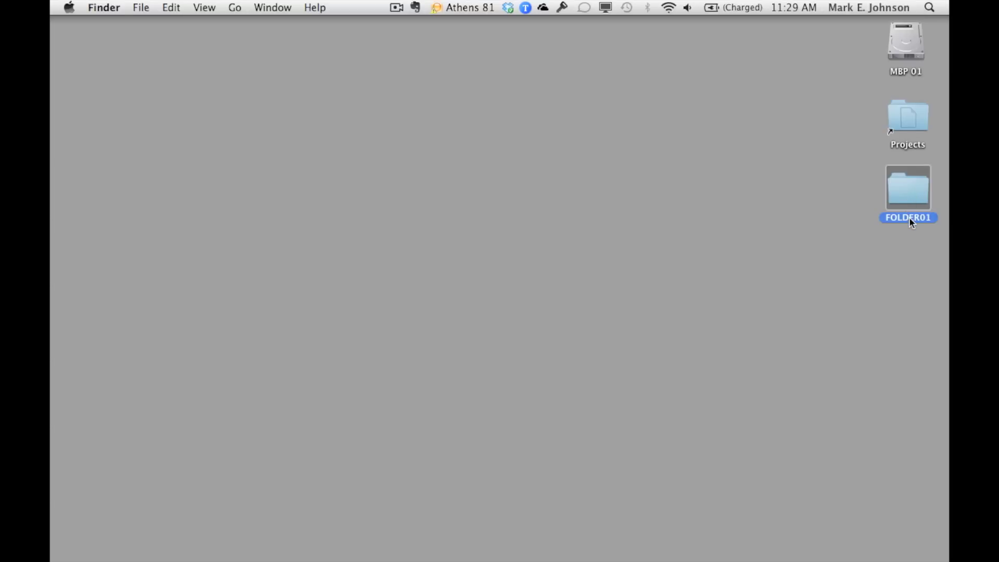
{"action": "type", "text": "120809_audio_editing"}
{"action": "key", "text": "Return"}
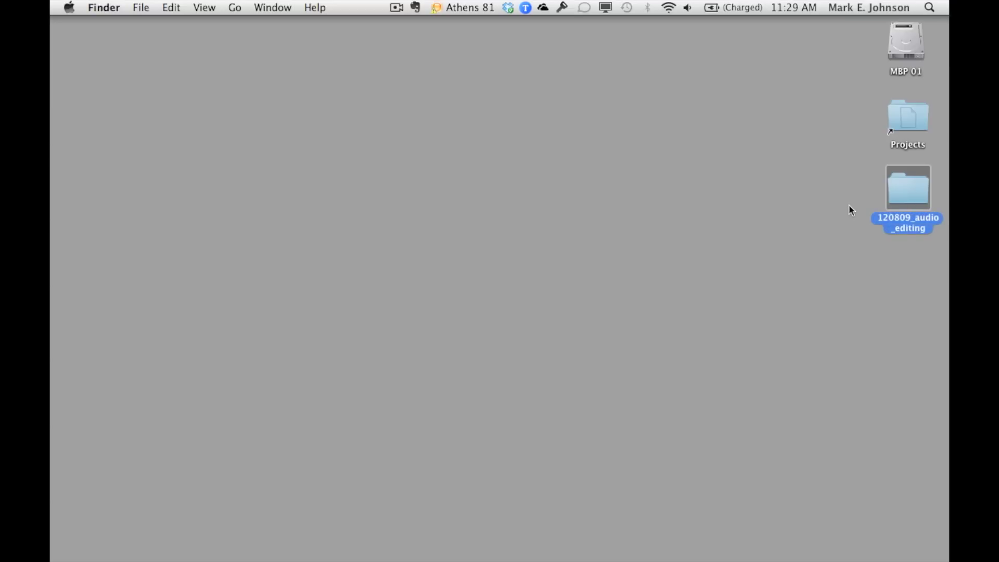
Step: Open the 120809_audio_editing folder and listen to part of ZOOM0004.WAV in a quick preview
{"action": "double_click", "coordinate": [909, 192]}
{"action": "left_click_drag", "start_coordinate": [427, 171], "coordinate": [402, 101]}
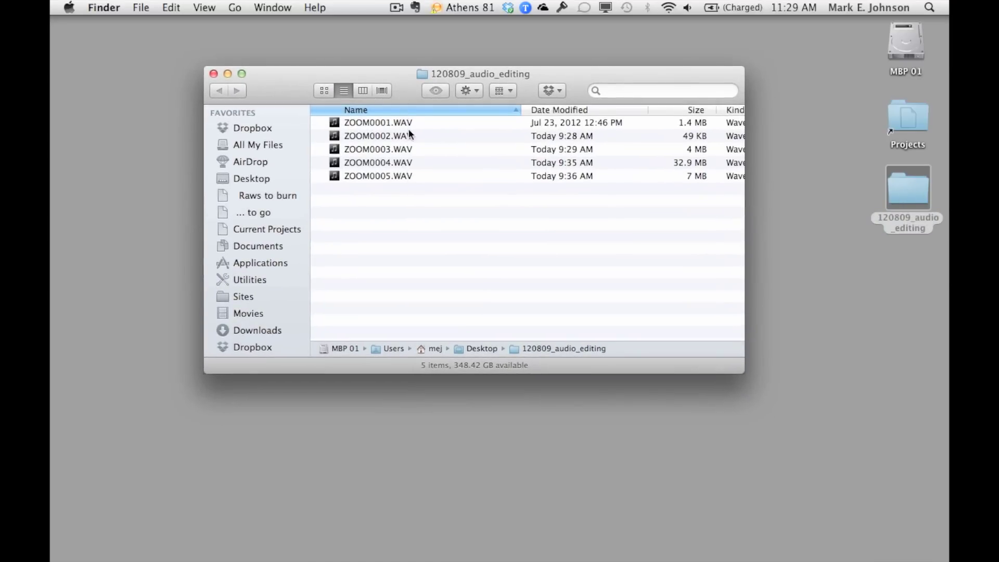
{"action": "left_click", "coordinate": [379, 165]}
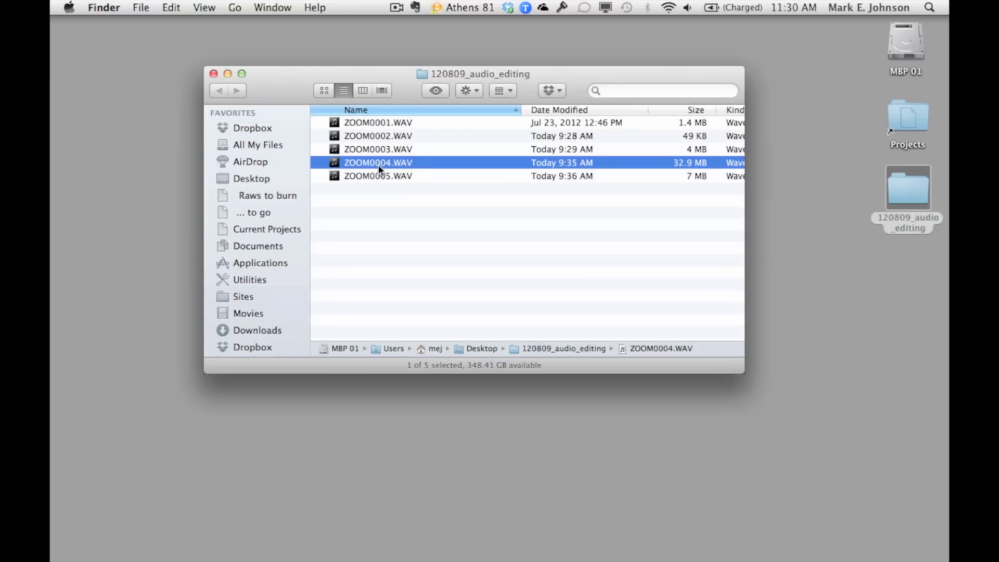
{"action": "key", "text": "space"}
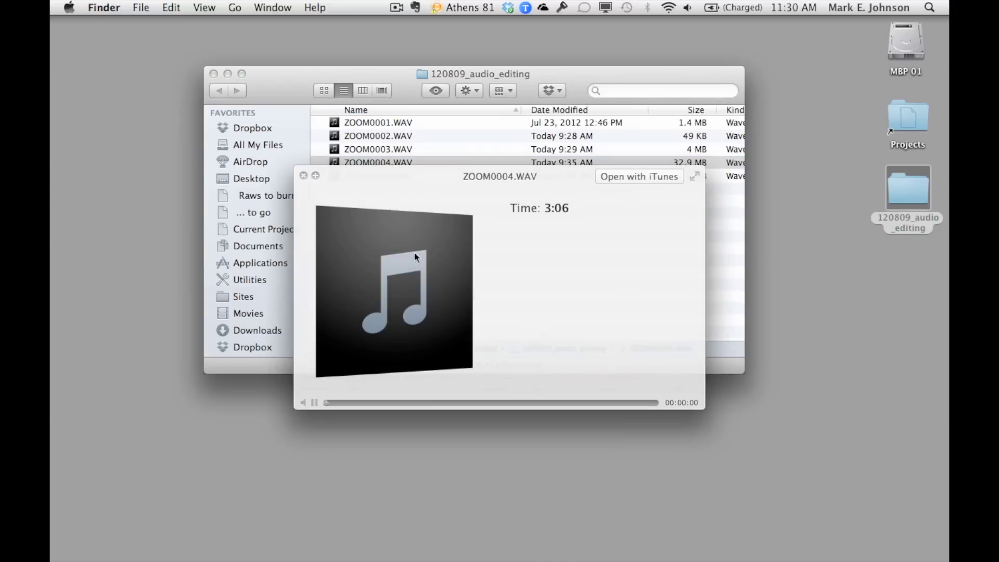
{"action": "left_click_drag", "start_coordinate": [329, 400], "coordinate": [442, 400]}
{"action": "key", "text": "space"}
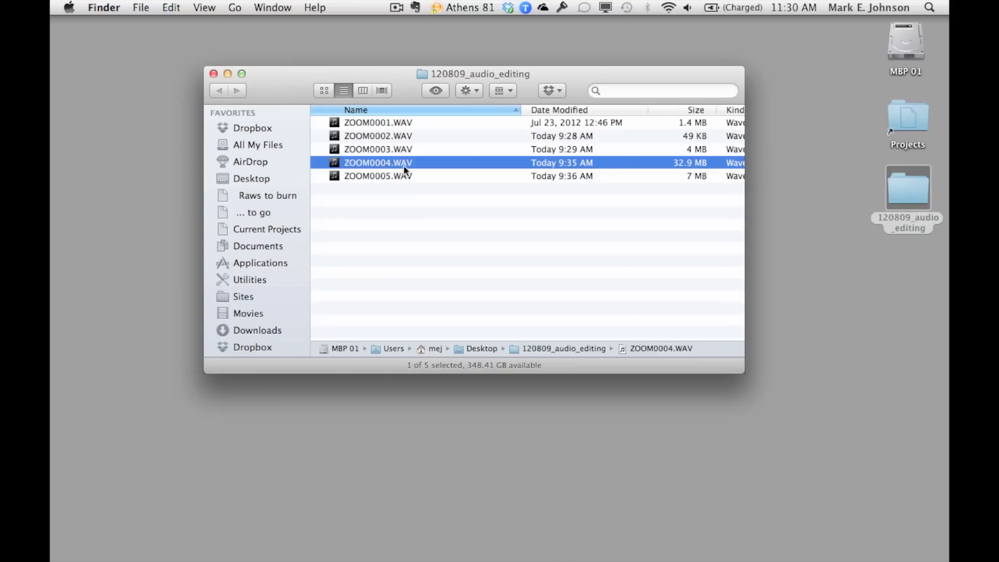
Step: Rename ZOOM0004.WAV with the interviewee's last name followed by "_interview", keeping the WAV extension
{"action": "left_click", "coordinate": [374, 162]}
{"action": "type", "text": "Kamin_i"}
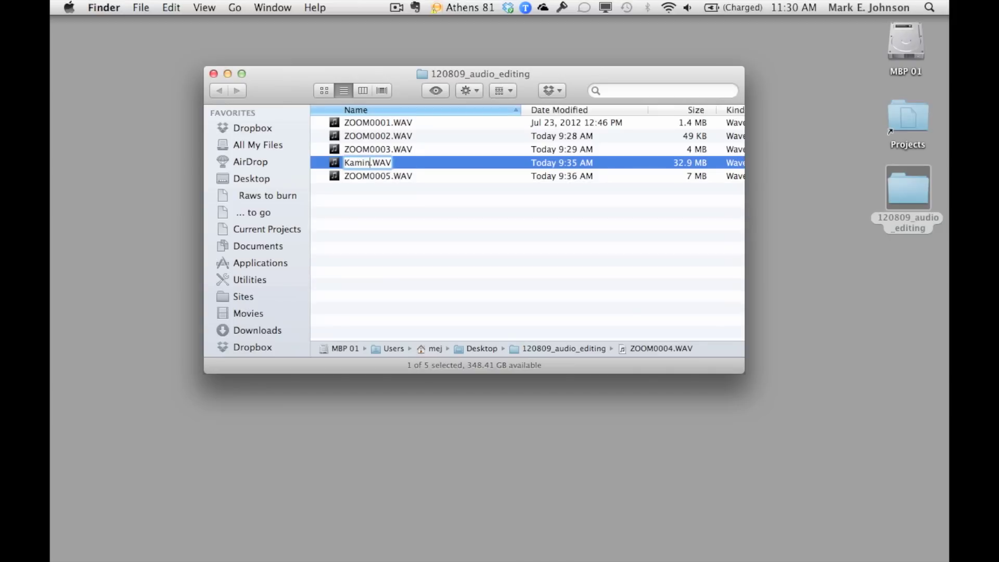
{"action": "type", "text": "nterview"}
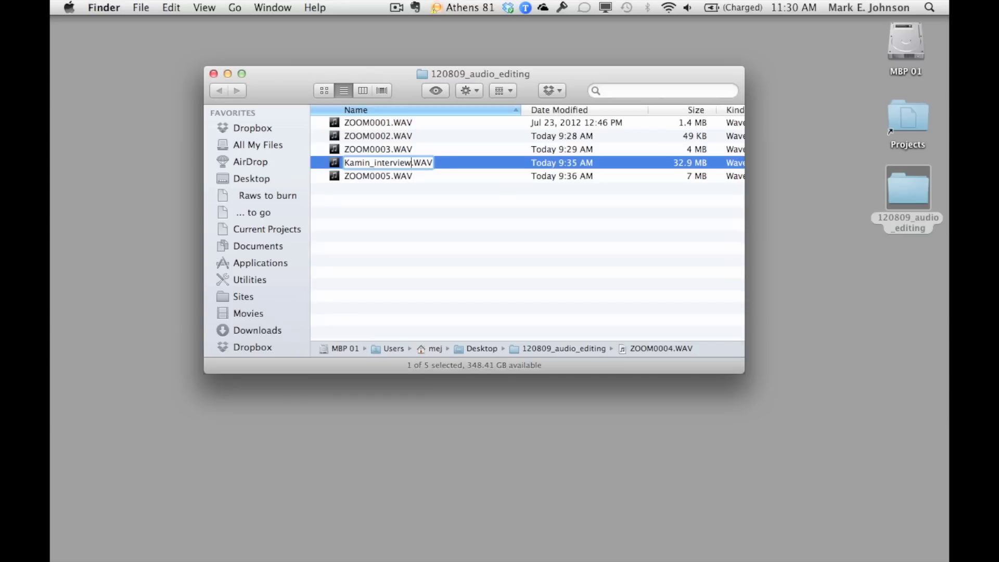
{"action": "key", "text": "Return"}
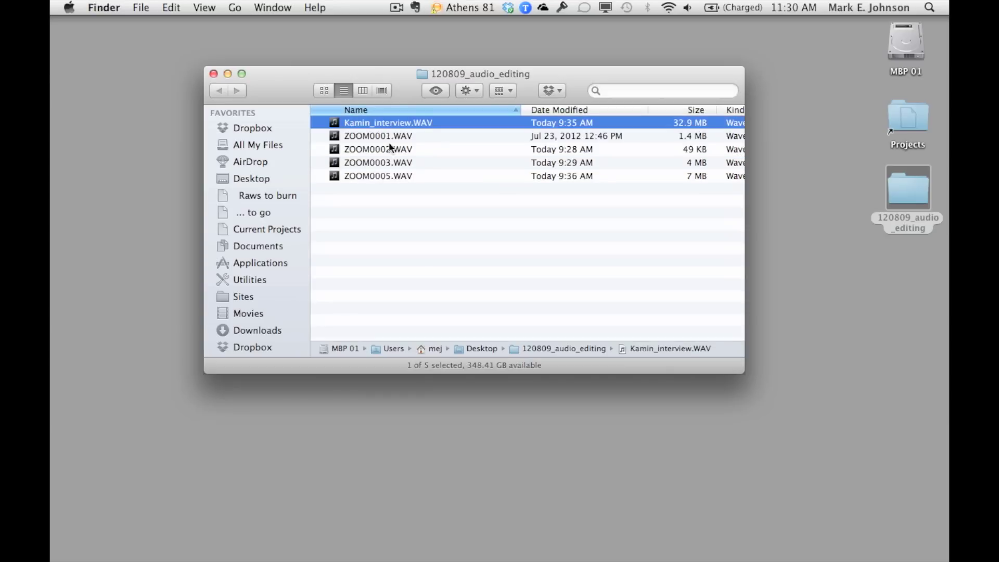
Step: Preview the ZOOM0005.WAV recording and rename the file Typing.WAV
{"action": "left_click", "coordinate": [376, 176]}
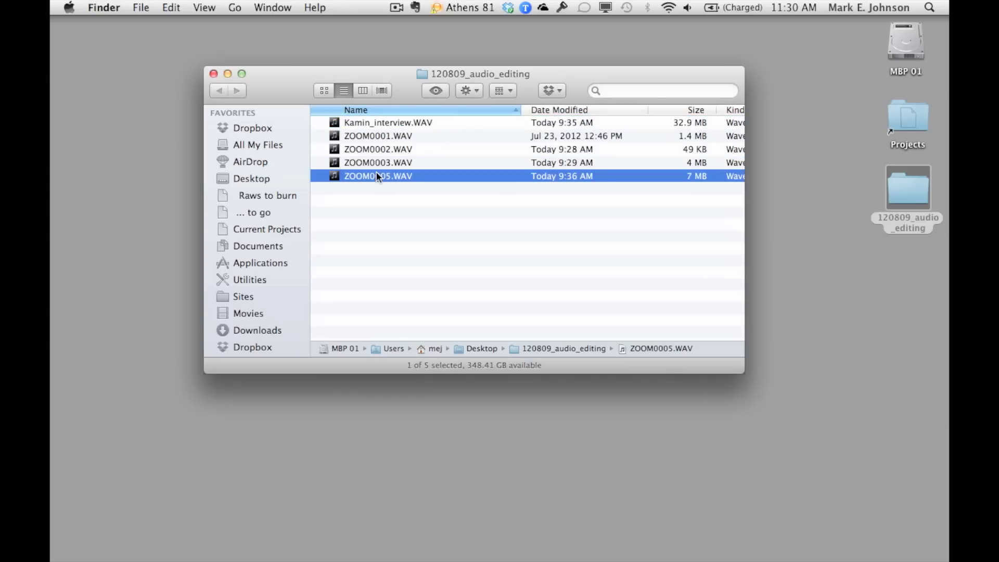
{"action": "key", "text": "space"}
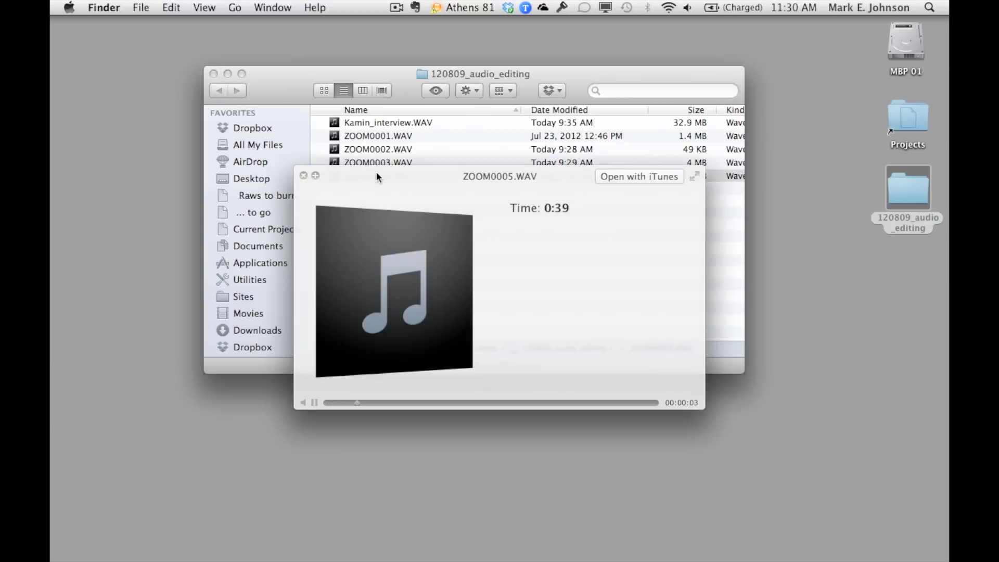
{"action": "key", "text": "space"}
{"action": "key", "text": "Return"}
{"action": "type", "text": "Typing.WAV"}
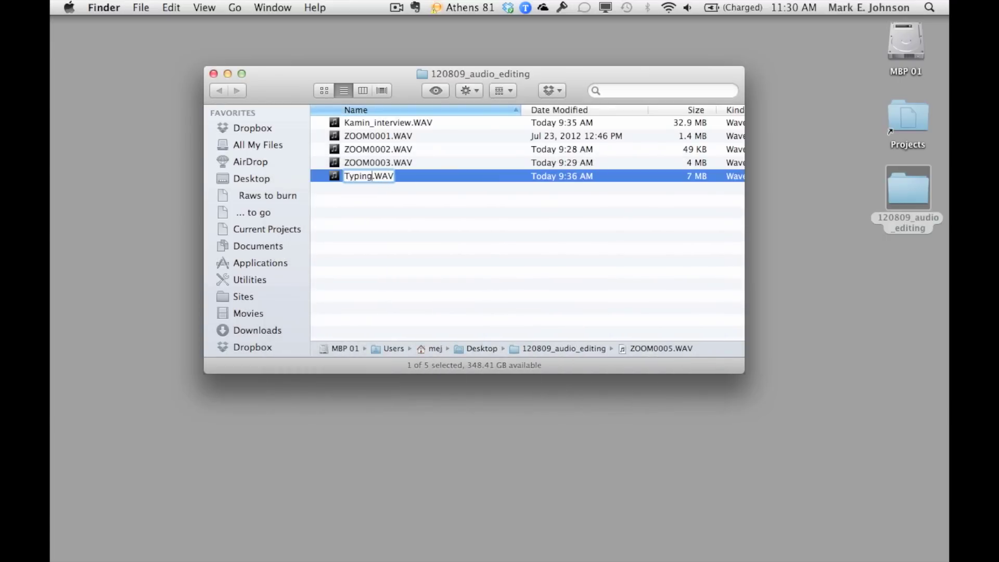
{"action": "key", "text": "Return"}
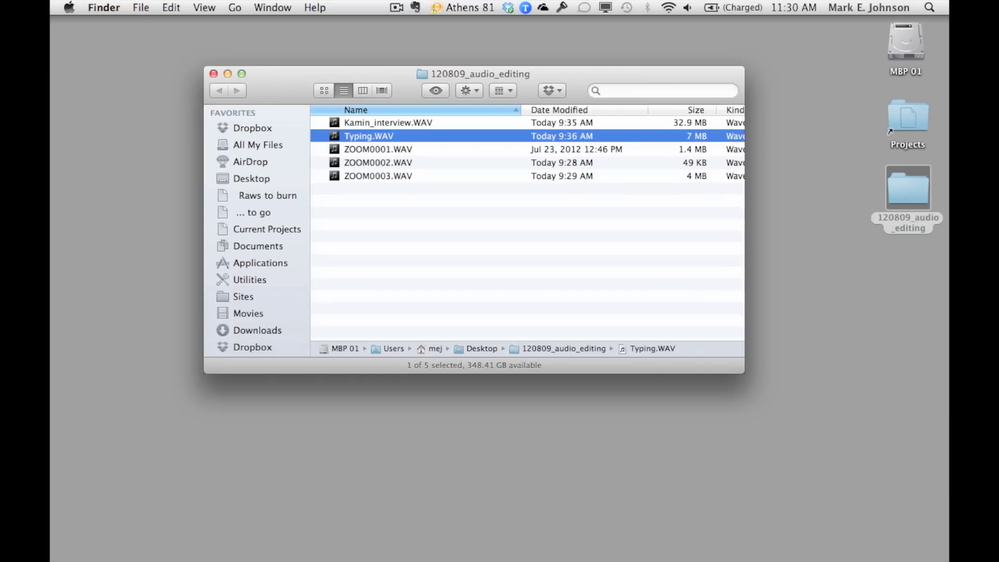
Step: Switch to Audacity and save the empty project as 120809_editing_exercise in the 120809_audio_editing folder
{"action": "key", "text": "super+Tab"}
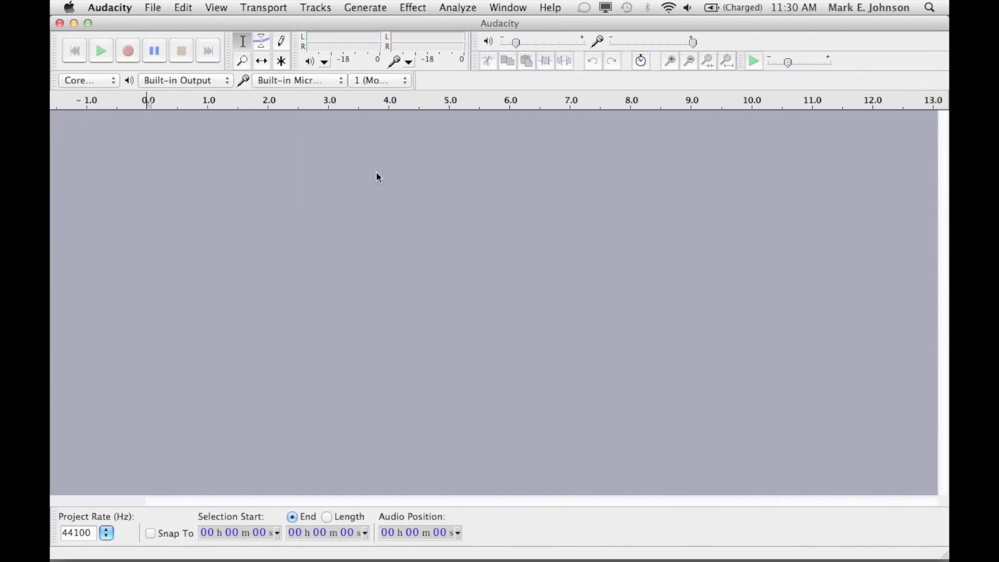
{"action": "left_click", "coordinate": [160, 5]}
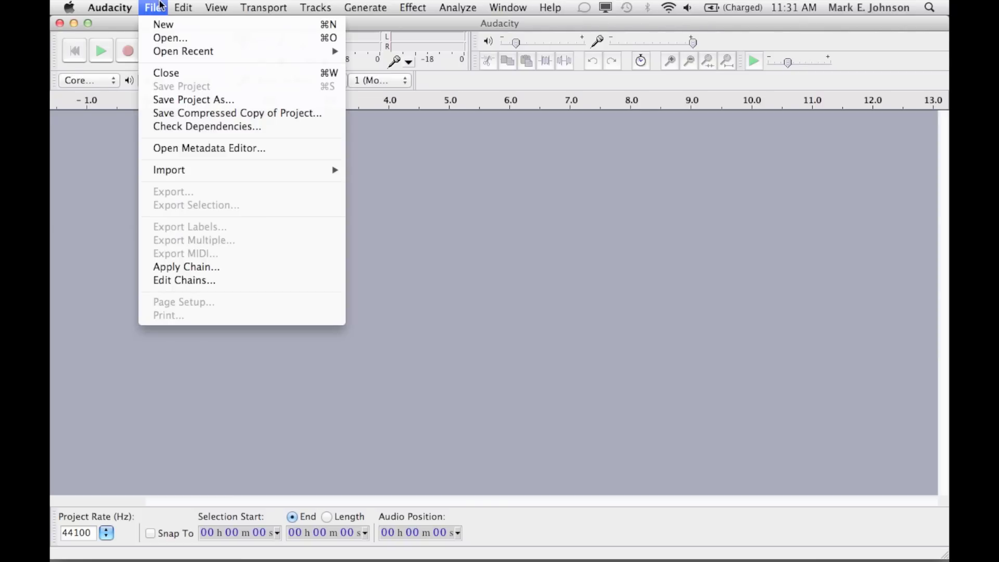
{"action": "left_click", "coordinate": [184, 104]}
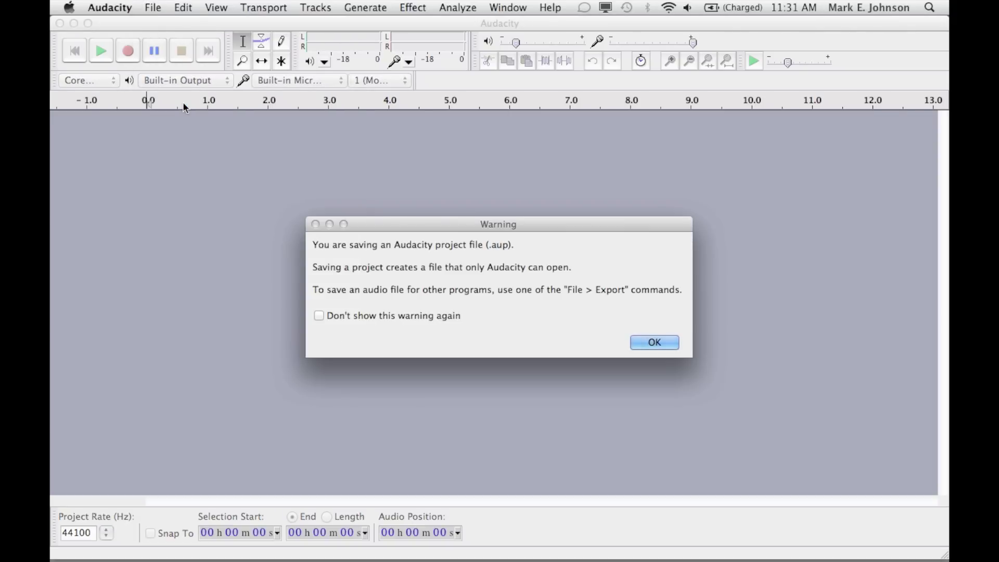
{"action": "left_click", "coordinate": [654, 342]}
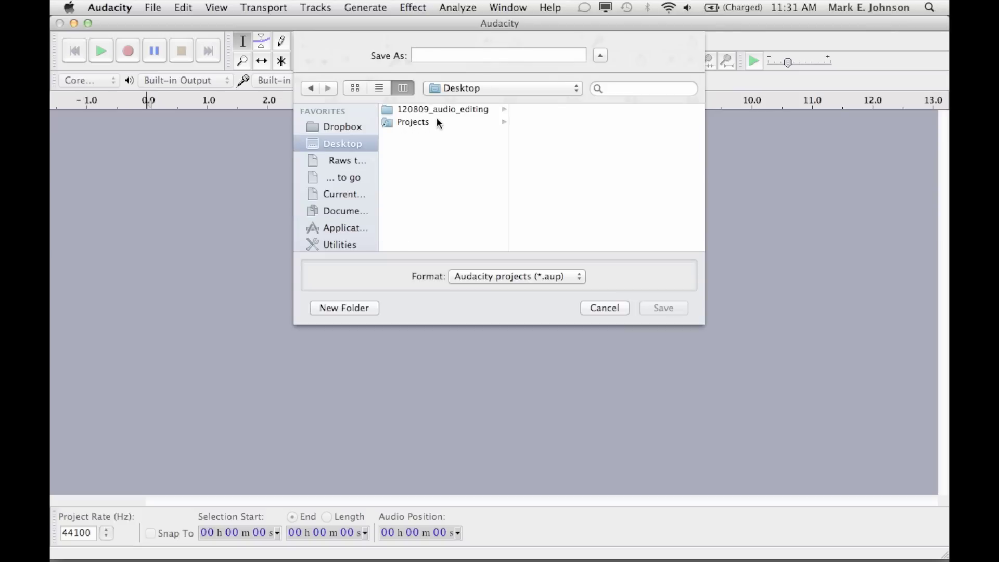
{"action": "left_click", "coordinate": [438, 108]}
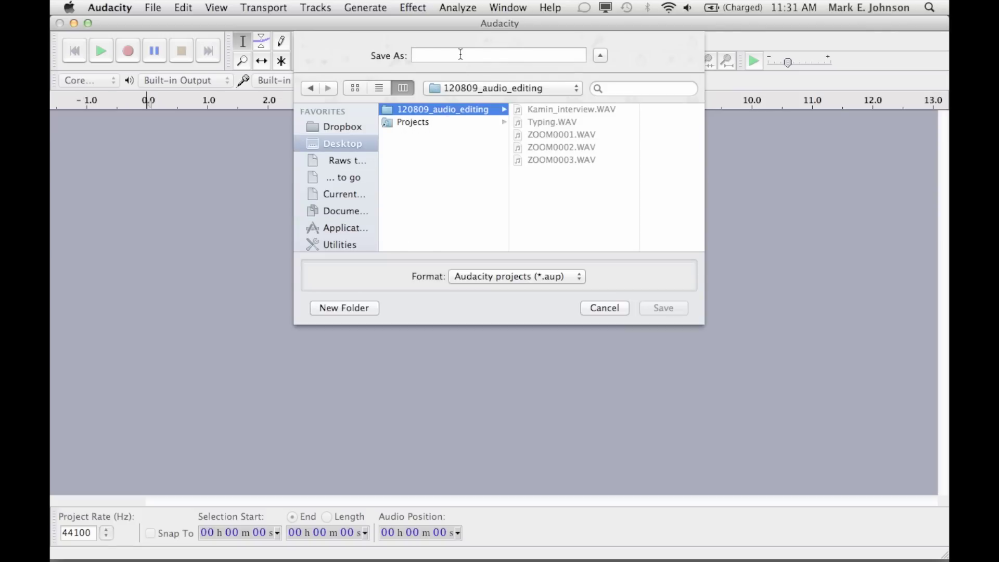
{"action": "left_click", "coordinate": [461, 55]}
{"action": "type", "text": "12"}
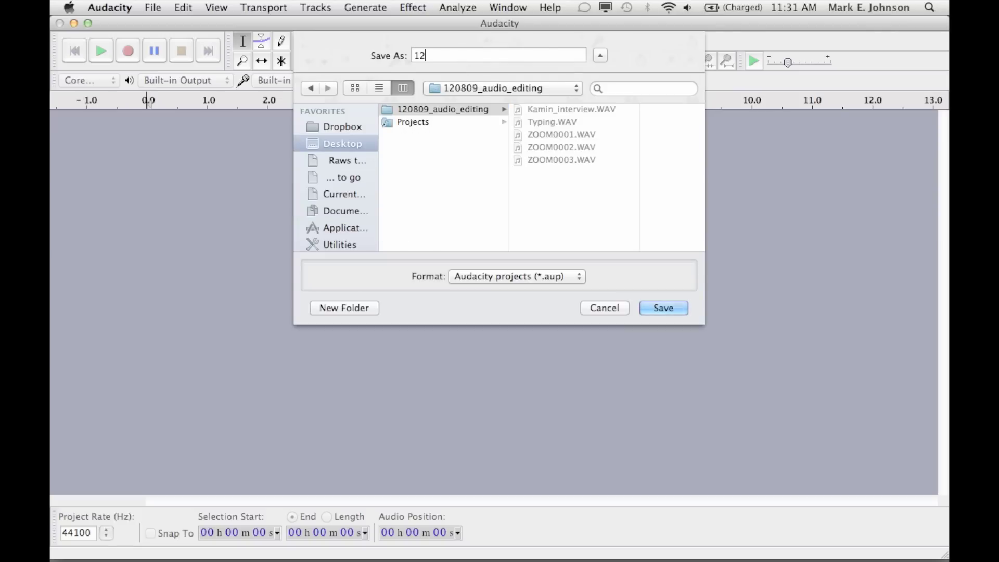
{"action": "type", "text": "0809_editing_exercise"}
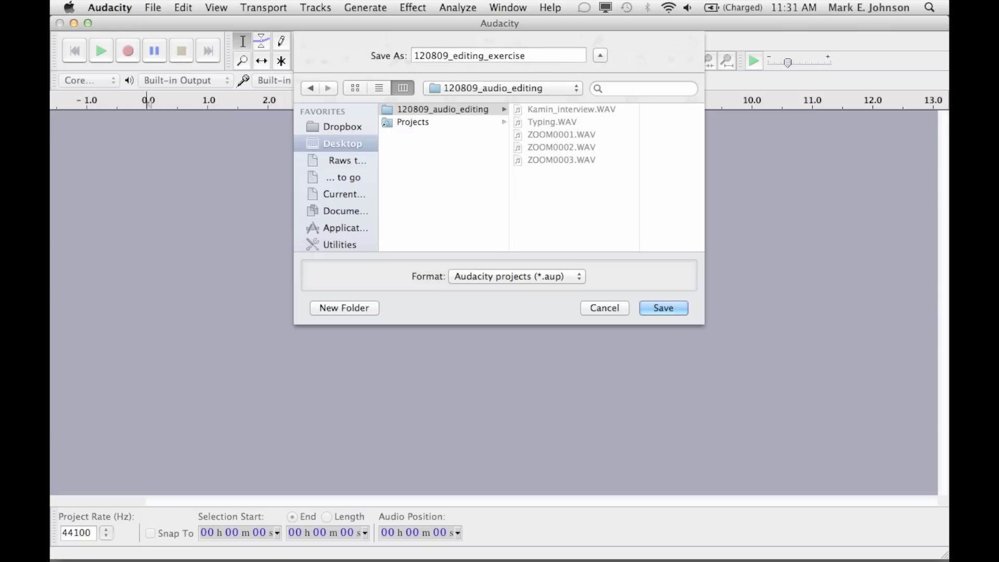
{"action": "key", "text": "Return"}
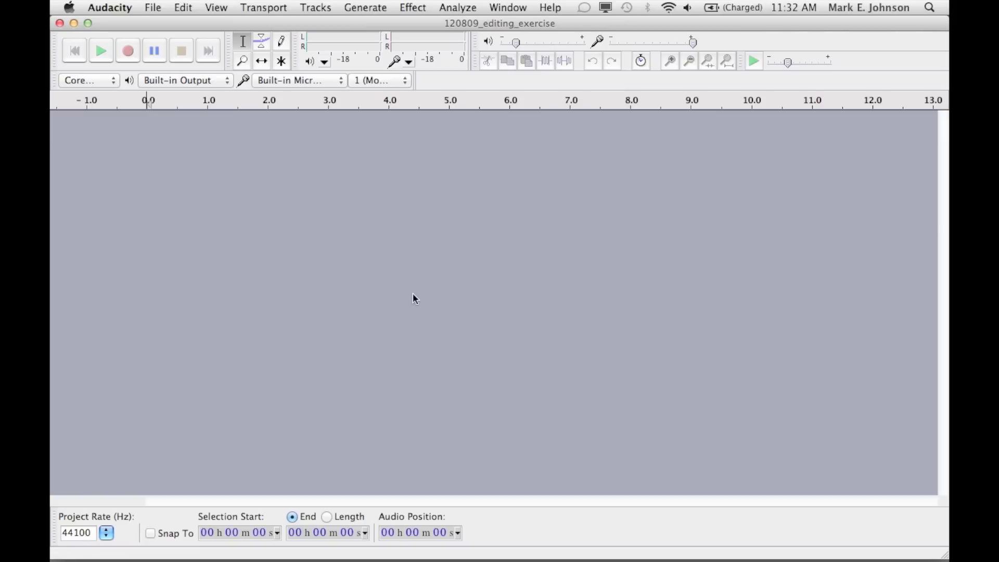
Step: Import the interview WAV file from the 120809_audio_editing folder, making a copy of the files before editing
{"action": "left_click", "coordinate": [153, 6]}
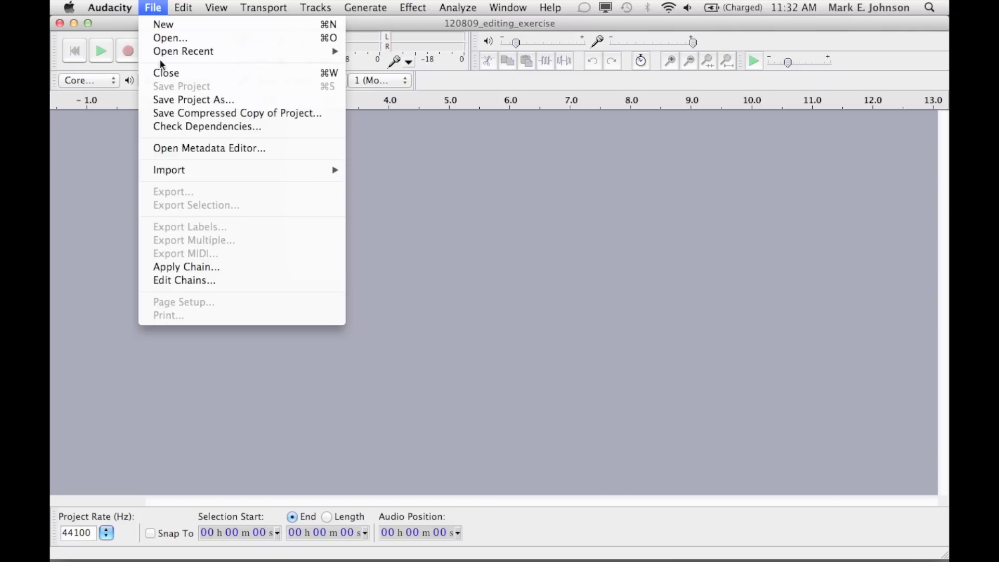
{"action": "mouse_move", "coordinate": [204, 172]}
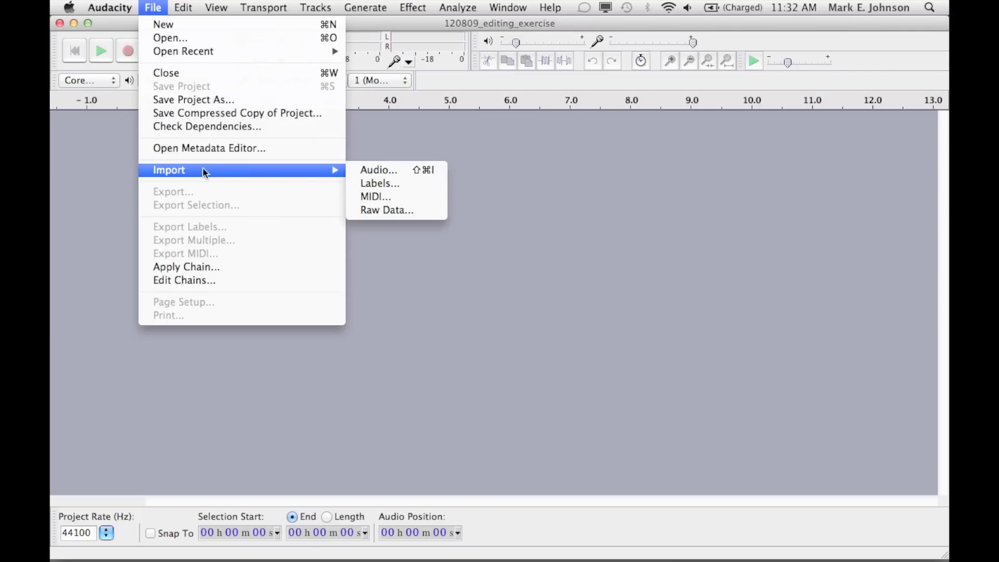
{"action": "left_click", "coordinate": [398, 171]}
{"action": "key", "text": "super+shift+d"}
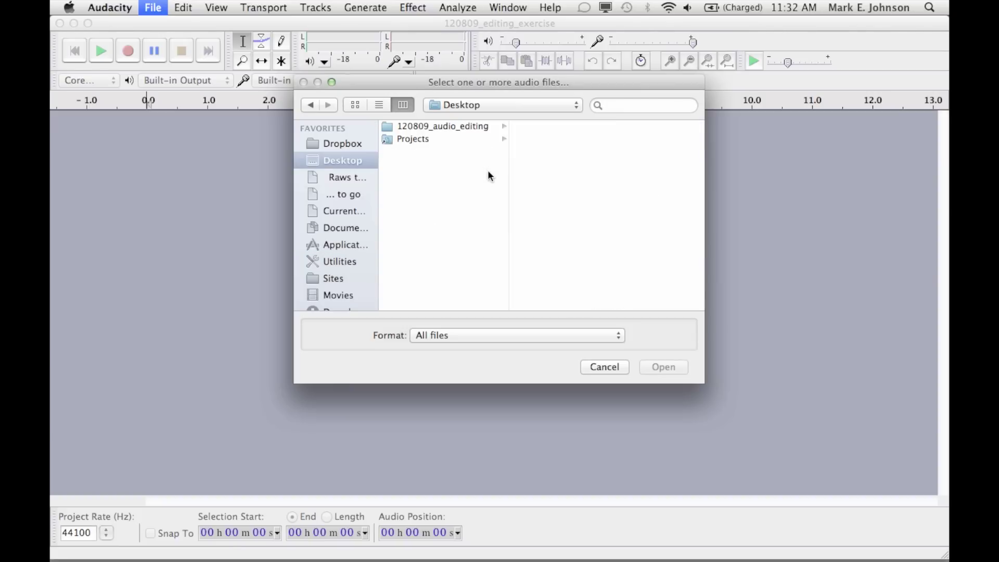
{"action": "left_click", "coordinate": [460, 126]}
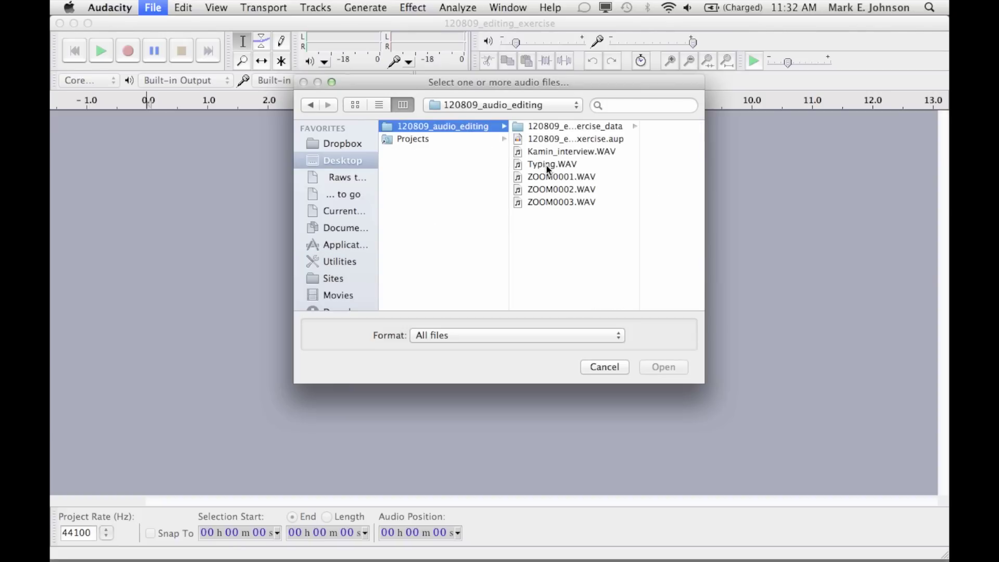
{"action": "left_click", "coordinate": [576, 152]}
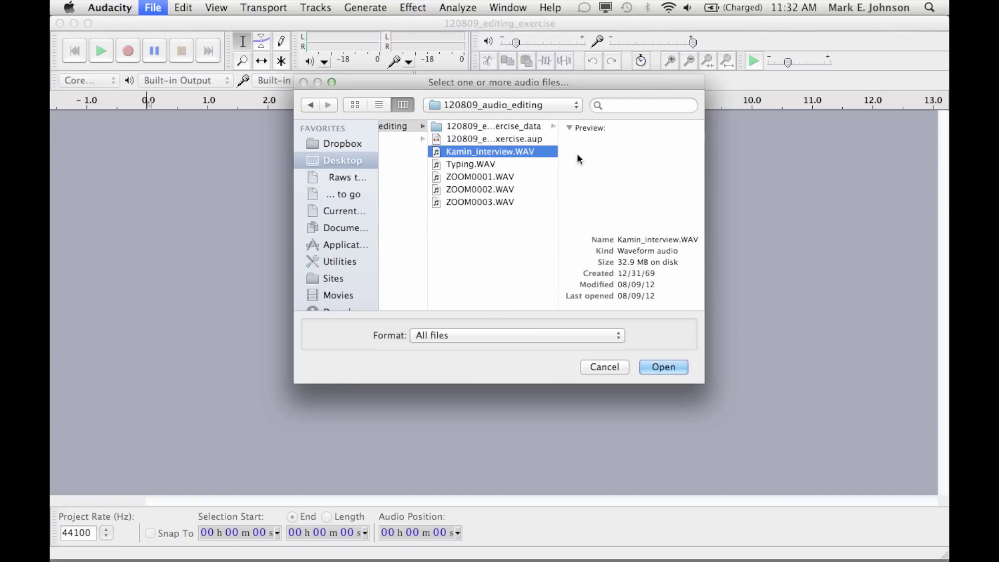
{"action": "left_click", "coordinate": [655, 368]}
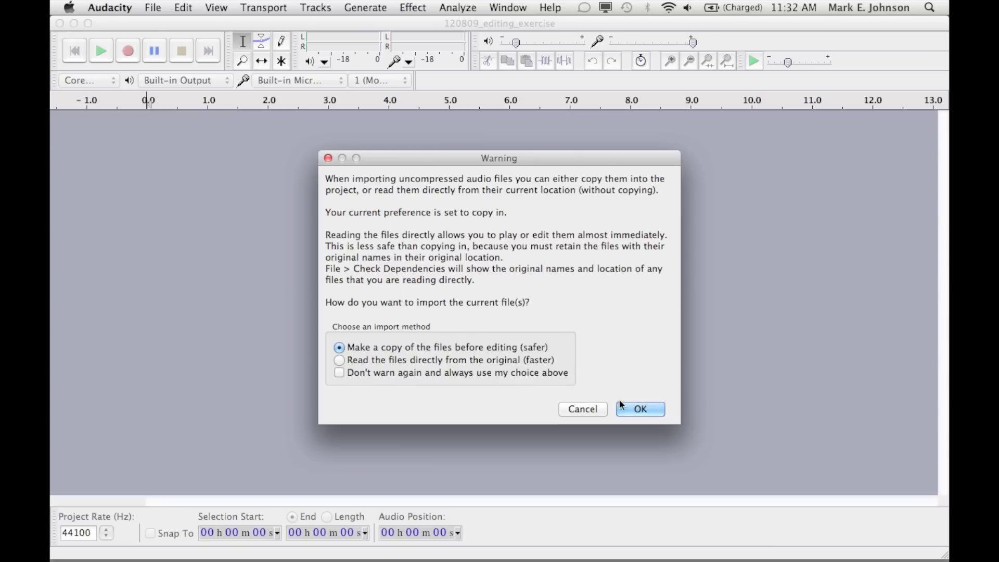
{"action": "left_click", "coordinate": [653, 409]}
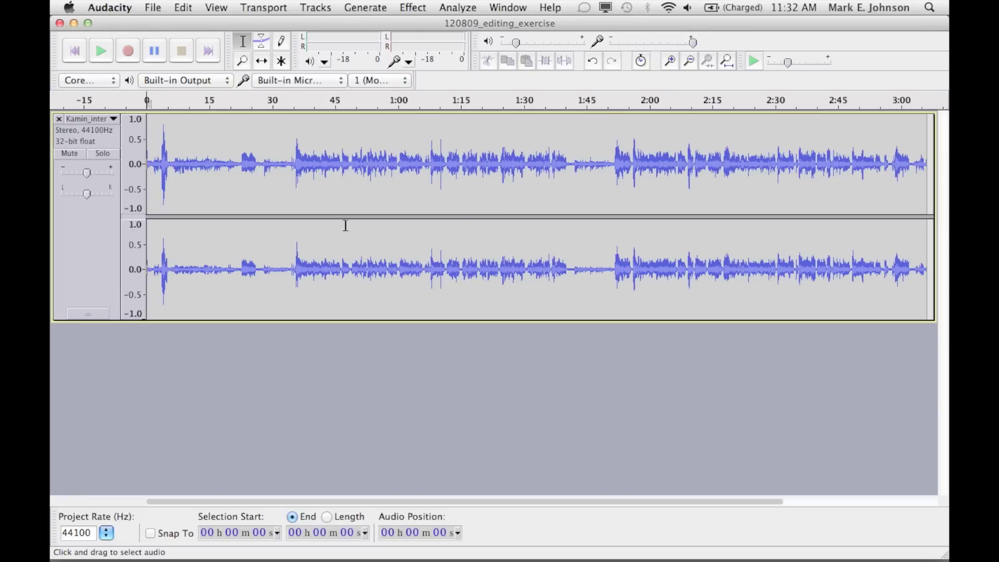
Step: Split the interview's stereo track to mono and delete the lower of the two tracks, keeping the remaining one as Mono
{"action": "left_click", "coordinate": [113, 119]}
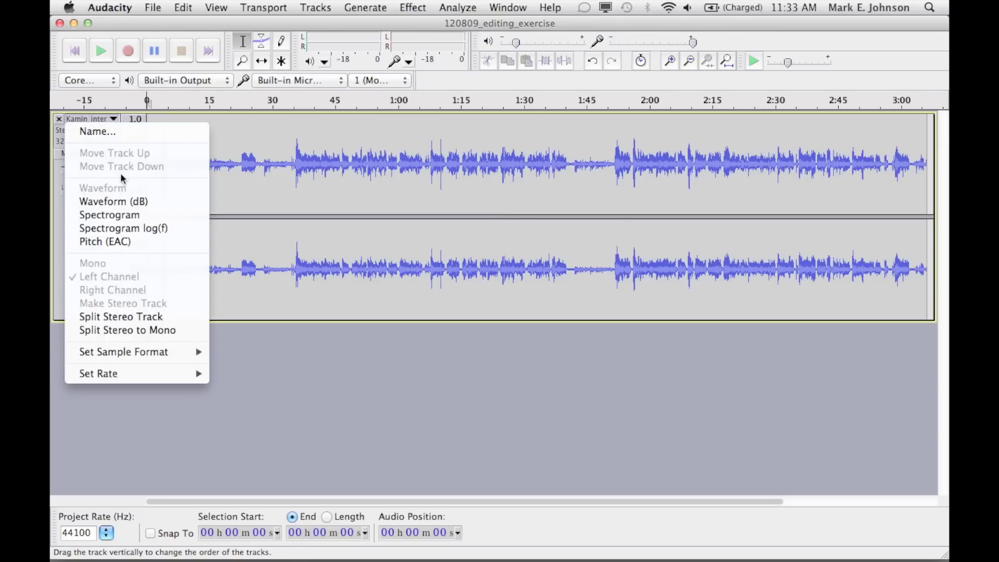
{"action": "left_click", "coordinate": [158, 325]}
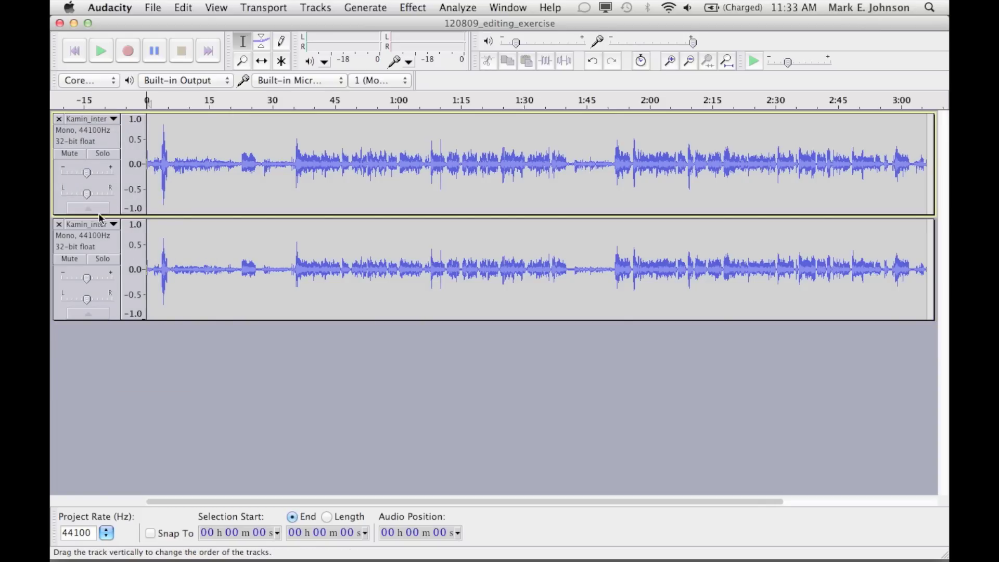
{"action": "left_click", "coordinate": [59, 224]}
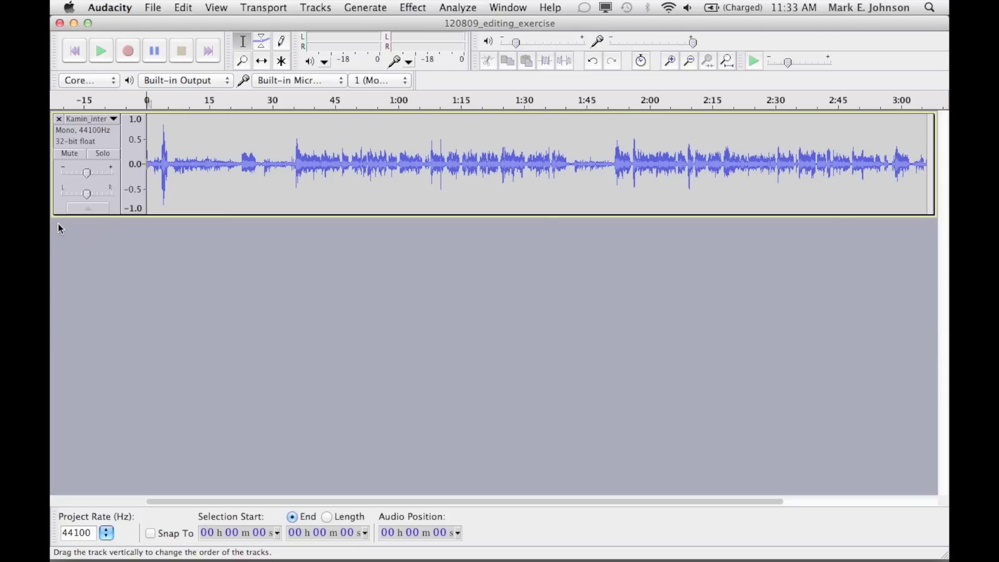
{"action": "left_click", "coordinate": [96, 122]}
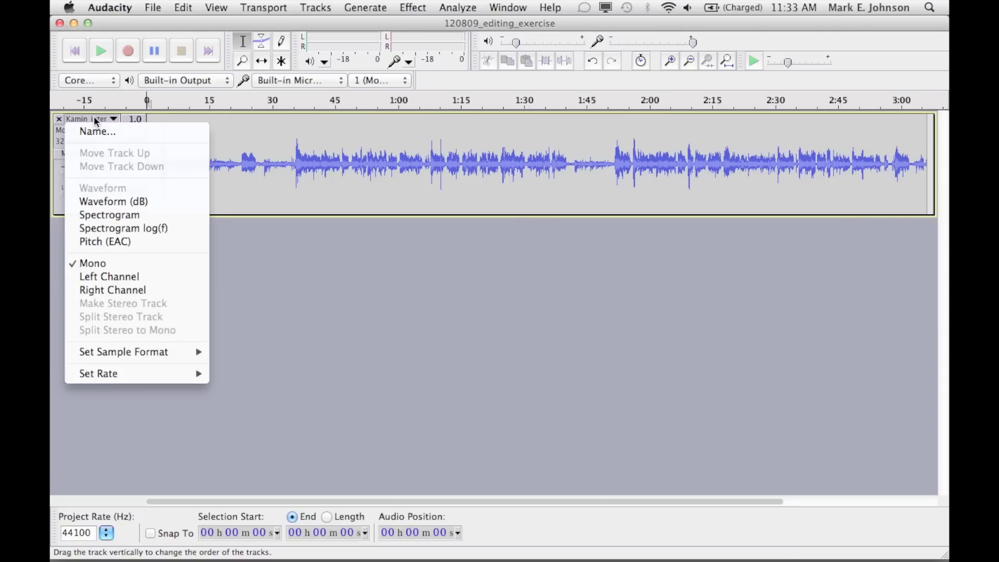
{"action": "left_click", "coordinate": [119, 270]}
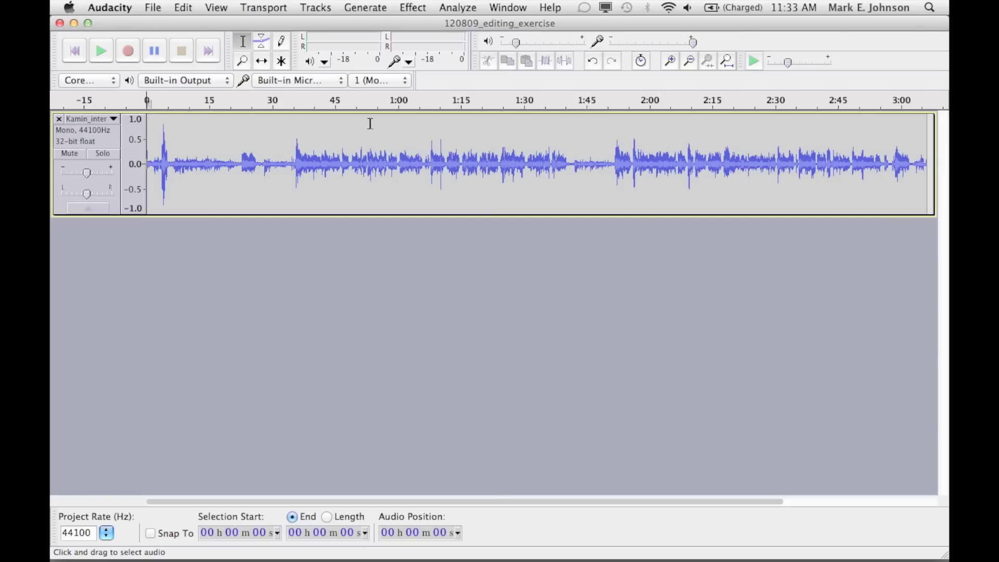
Step: Listen to the first seconds of the interview track, and play a passage starting at about 0:36
{"action": "left_click", "coordinate": [102, 51]}
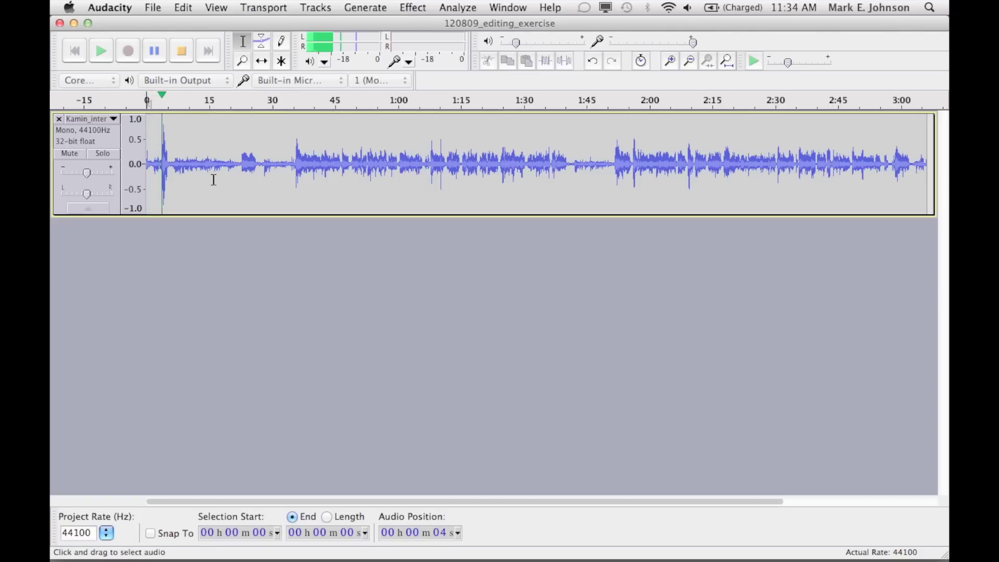
{"action": "left_click", "coordinate": [290, 168]}
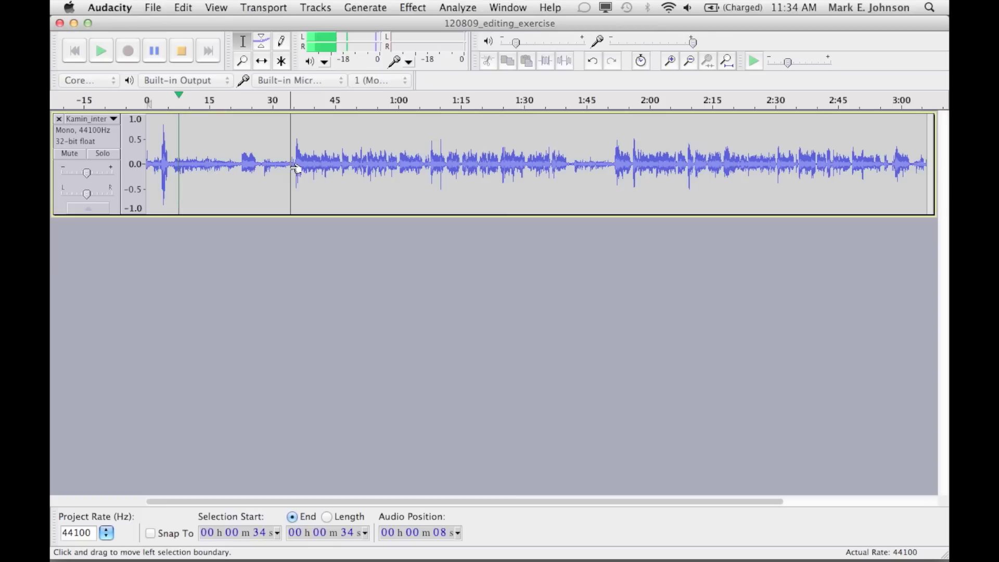
{"action": "left_click", "coordinate": [186, 54]}
{"action": "left_click", "coordinate": [297, 152]}
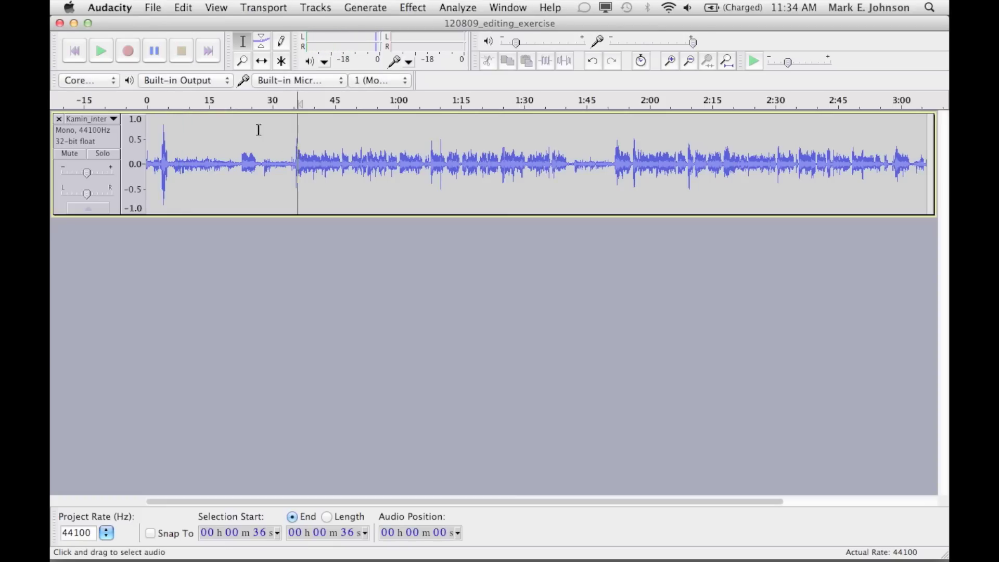
{"action": "left_click", "coordinate": [100, 53]}
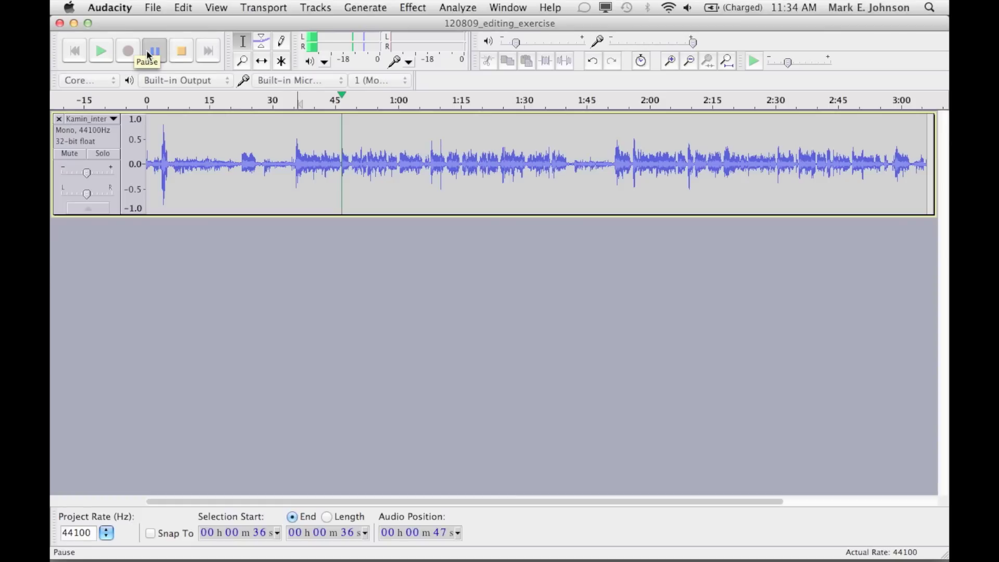
{"action": "left_click", "coordinate": [182, 51]}
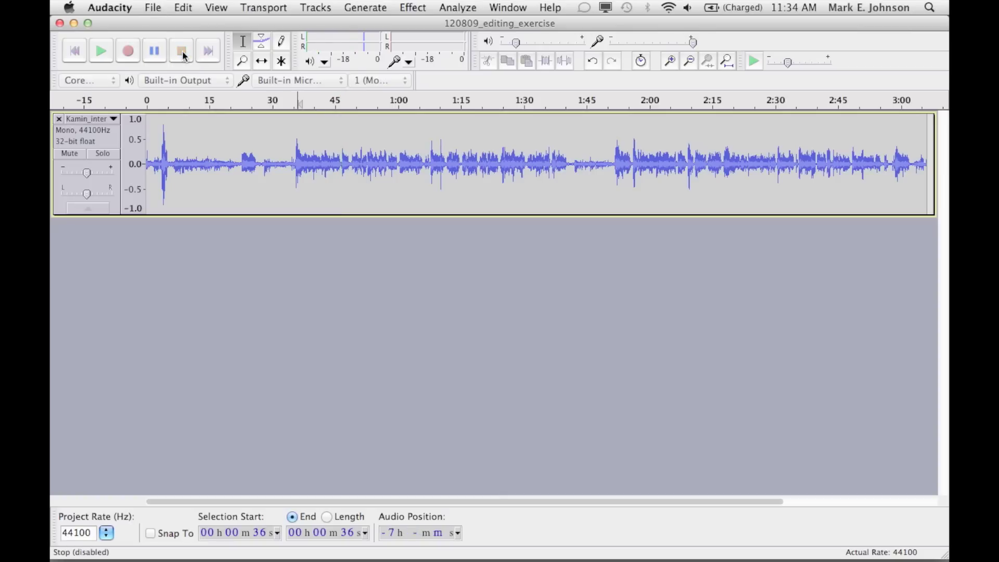
Step: Select the audio from about 0:35 to 1:01 with the Selection tool, and replace it with a selection from about 0:46 to 0:55
{"action": "left_click", "coordinate": [244, 44]}
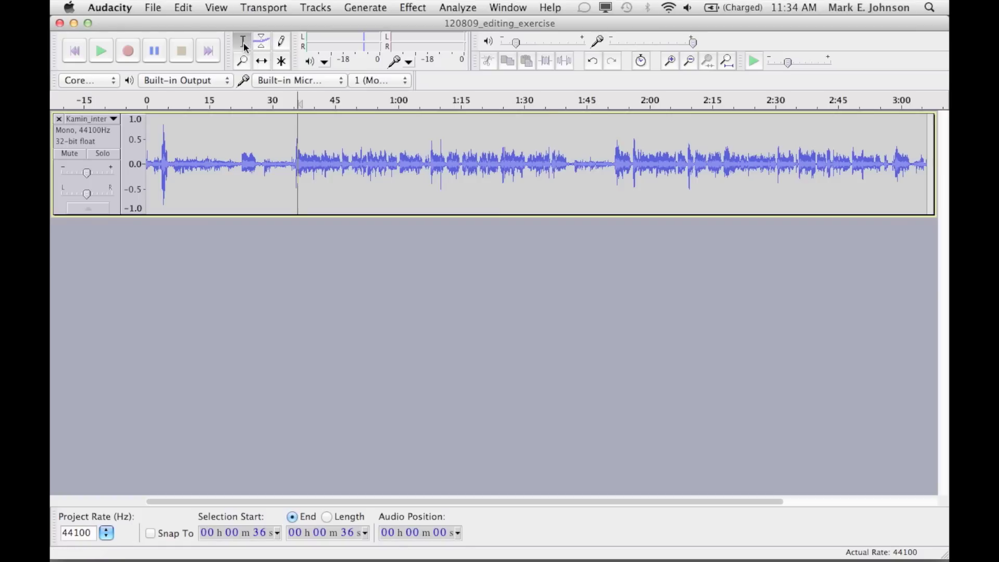
{"action": "left_click_drag", "start_coordinate": [292, 156], "coordinate": [403, 159]}
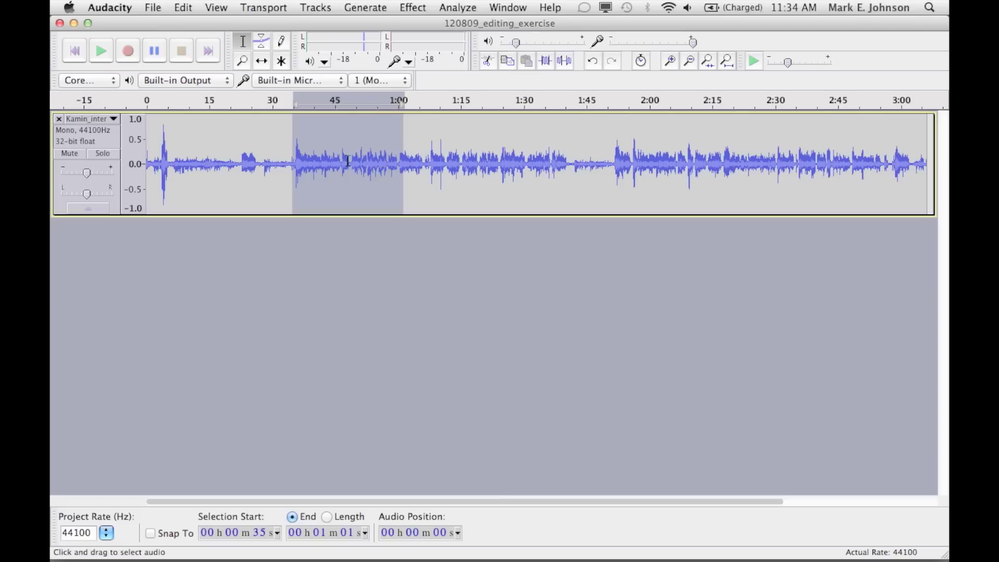
{"action": "left_click_drag", "start_coordinate": [338, 158], "coordinate": [377, 159]}
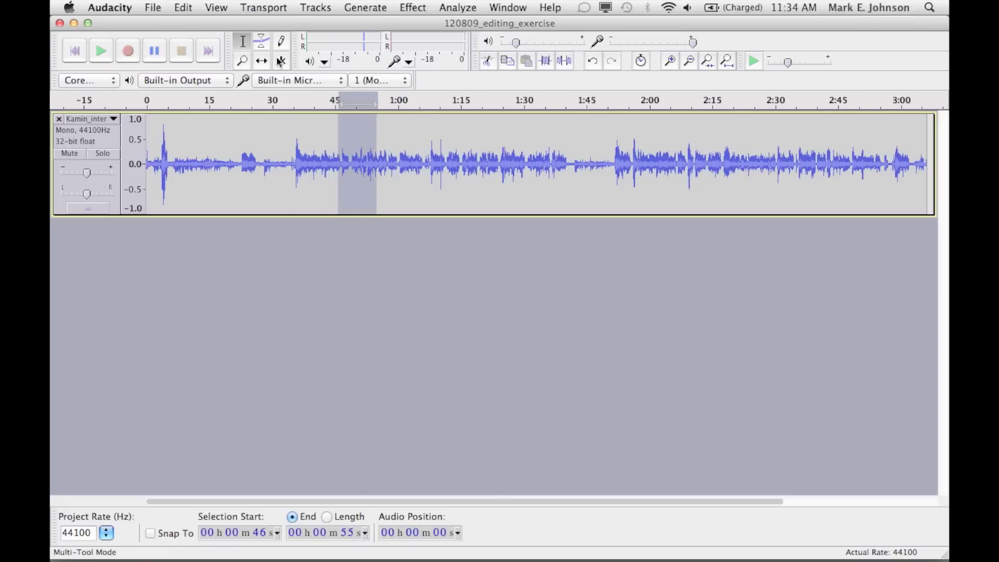
Step: Examine the waveform around 0:40 up close with the Zoom tool, and return to the view of the whole track
{"action": "left_click", "coordinate": [245, 63]}
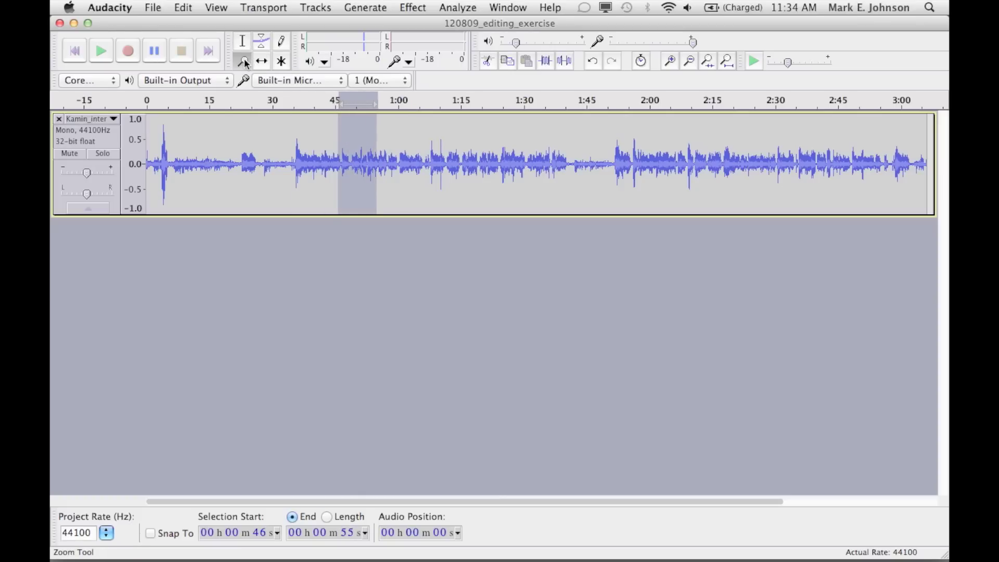
{"action": "left_click", "coordinate": [317, 157]}
{"action": "left_click", "coordinate": [316, 157]}
{"action": "left_click", "coordinate": [316, 157]}
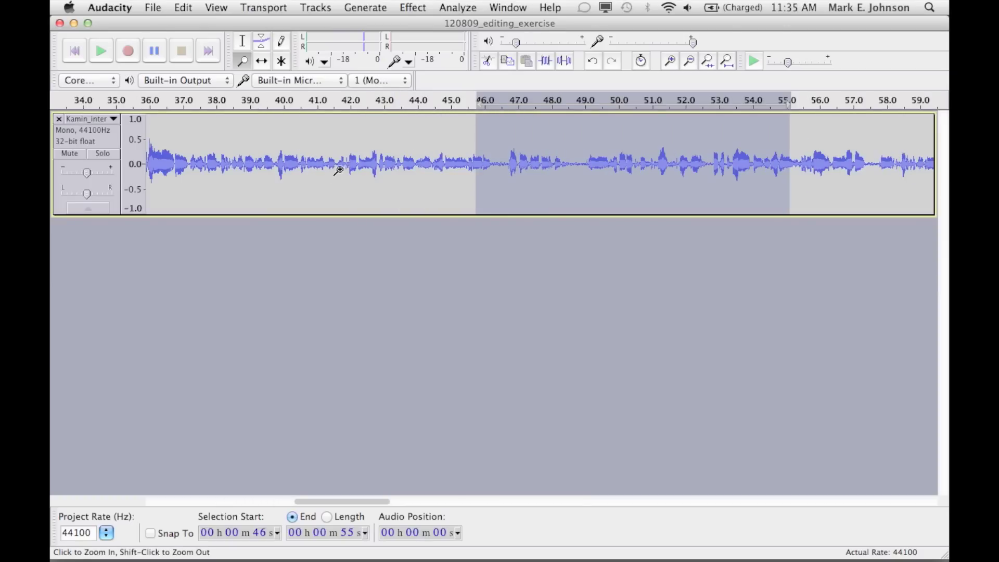
{"action": "key", "text": "shift"}
{"action": "key", "text": "shift"}
{"action": "left_click", "coordinate": [331, 191], "text": "shift"}
{"action": "left_click", "coordinate": [331, 191], "text": "shift"}
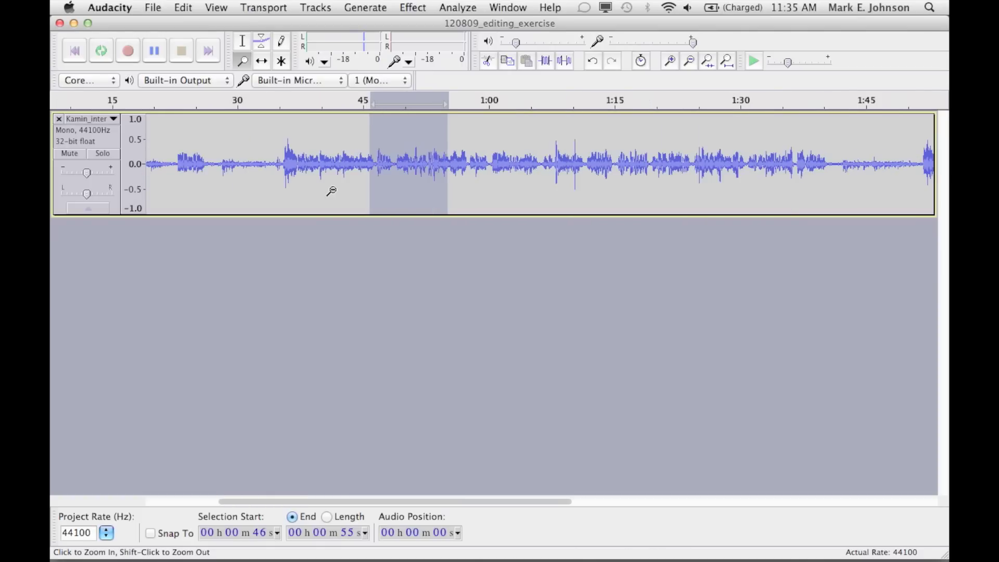
{"action": "left_click", "coordinate": [332, 191], "text": "shift"}
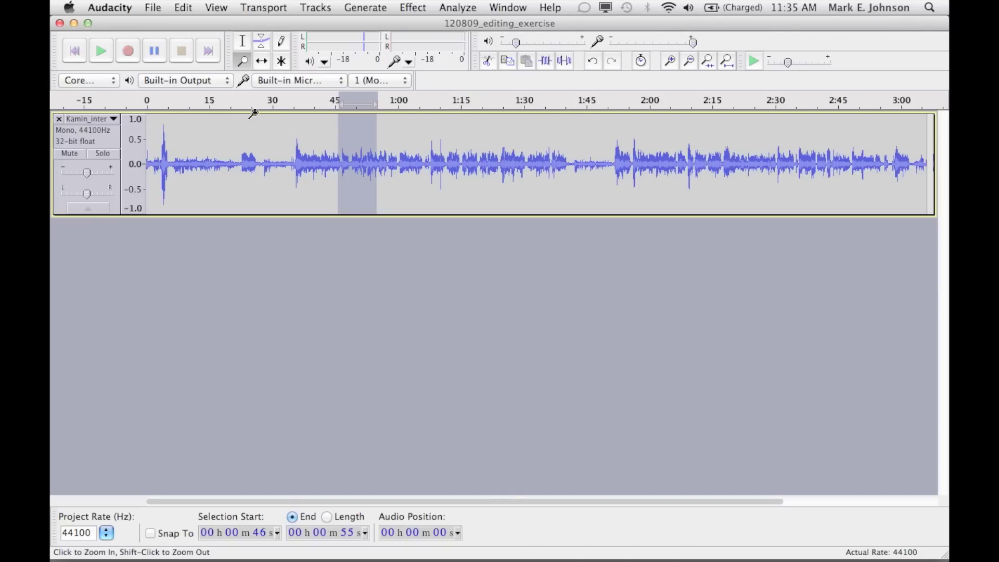
Step: Place the cursor at about 0:19 with the Selection tool and listen to the short spoken passage that follows
{"action": "left_click", "coordinate": [245, 42]}
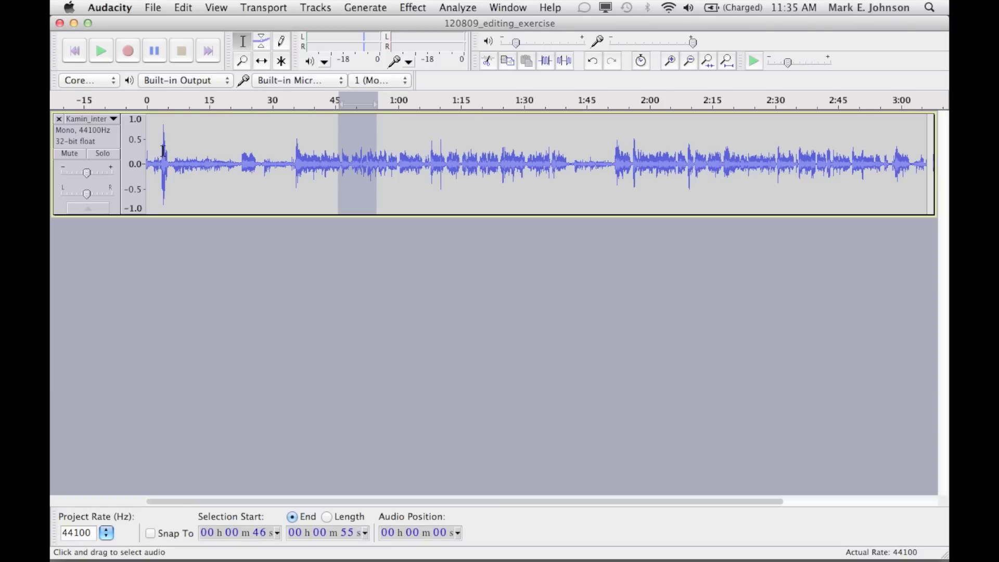
{"action": "left_click", "coordinate": [227, 166]}
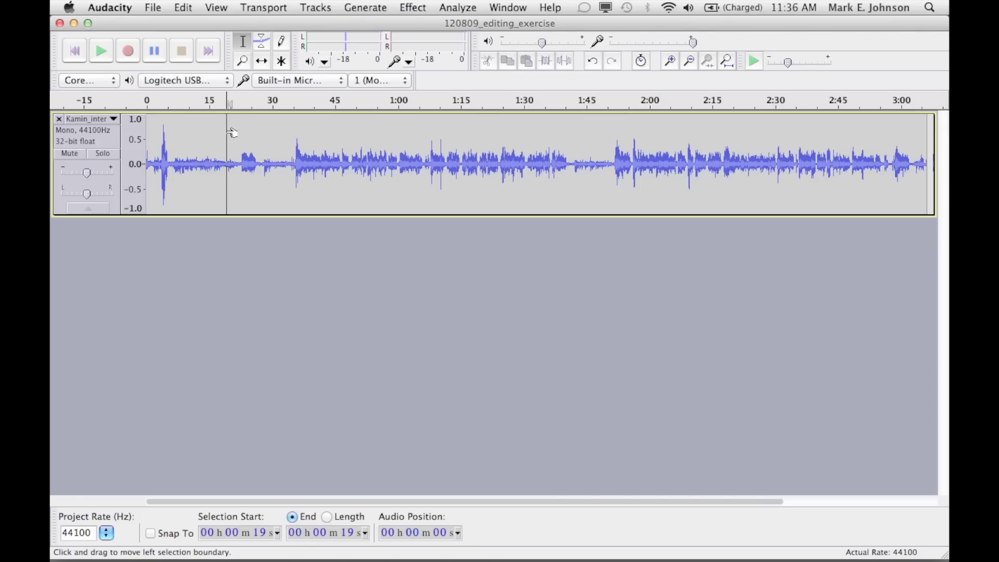
{"action": "left_click", "coordinate": [104, 50]}
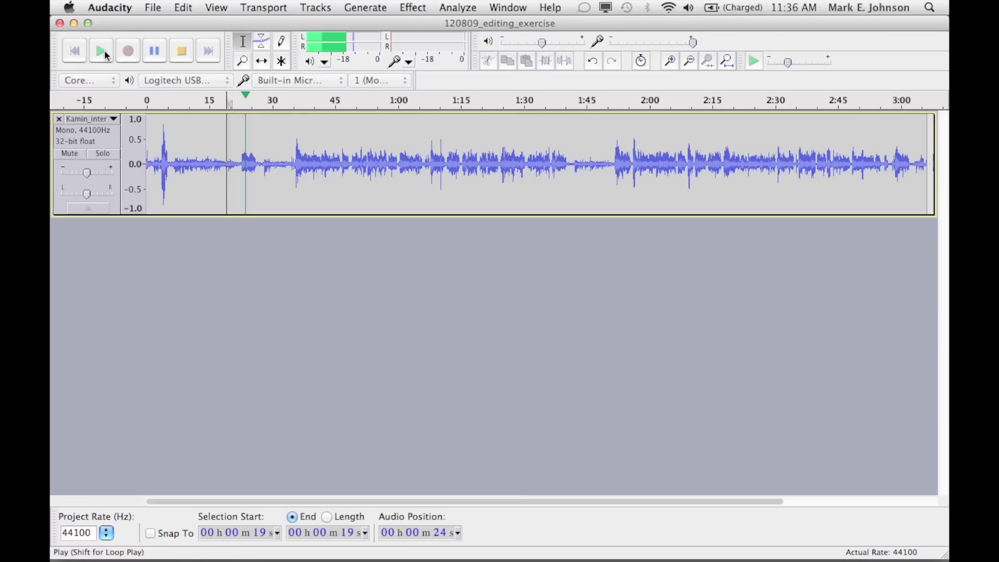
{"action": "left_click", "coordinate": [184, 52]}
Step: Select the short passage from about 0:22 to 0:27 in the interview track and copy it
{"action": "left_click_drag", "start_coordinate": [239, 149], "coordinate": [277, 148]}
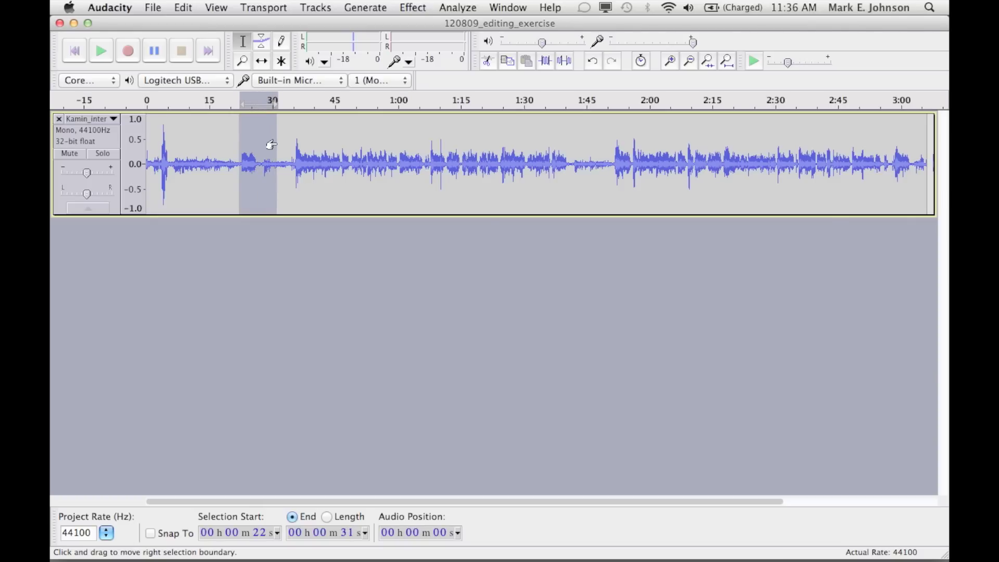
{"action": "left_click_drag", "start_coordinate": [271, 145], "coordinate": [253, 145]}
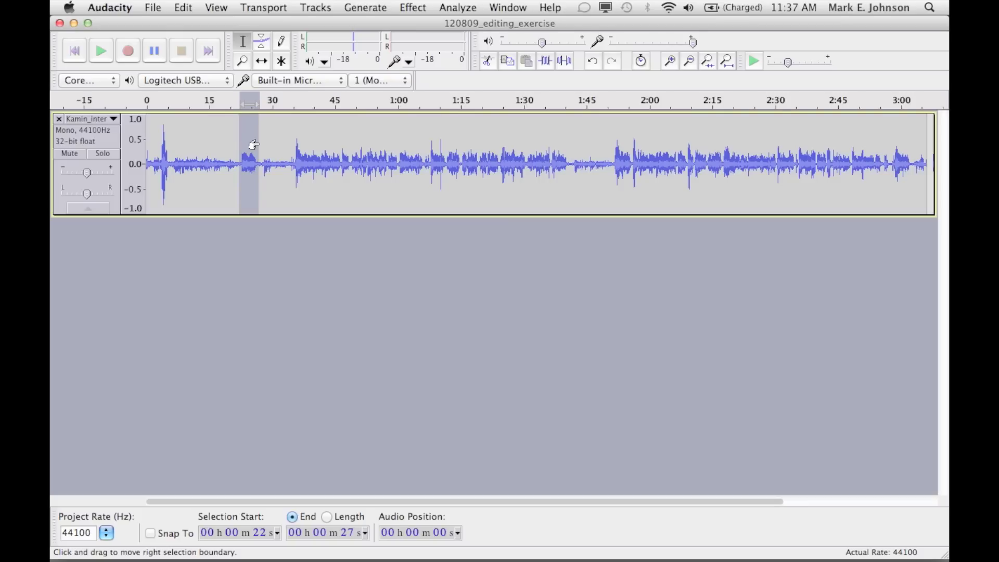
{"action": "left_click", "coordinate": [183, 7]}
{"action": "left_click", "coordinate": [202, 96]}
Step: Add a new audio track and paste the copied passage into it
{"action": "left_click", "coordinate": [327, 8]}
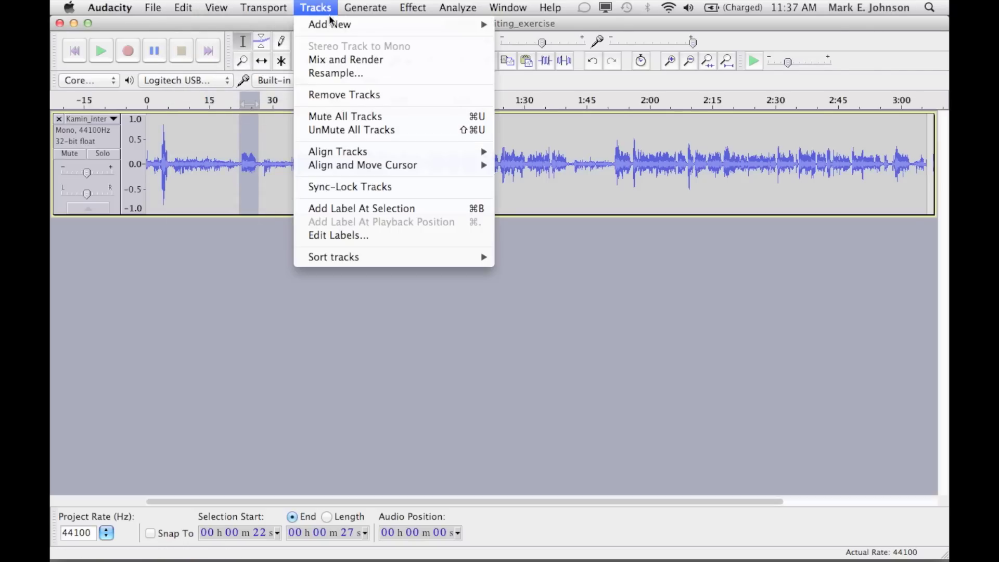
{"action": "mouse_move", "coordinate": [337, 26]}
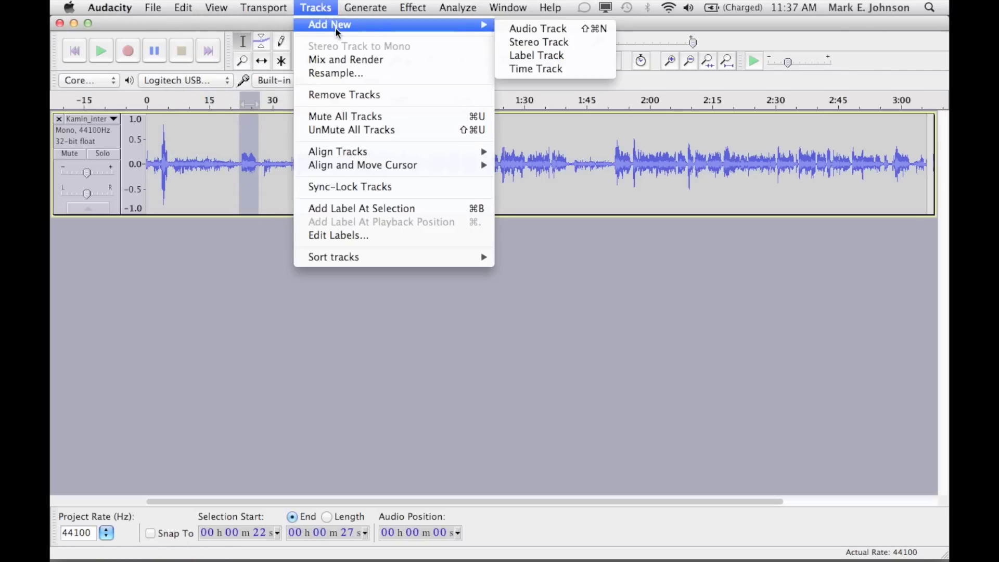
{"action": "left_click", "coordinate": [535, 30]}
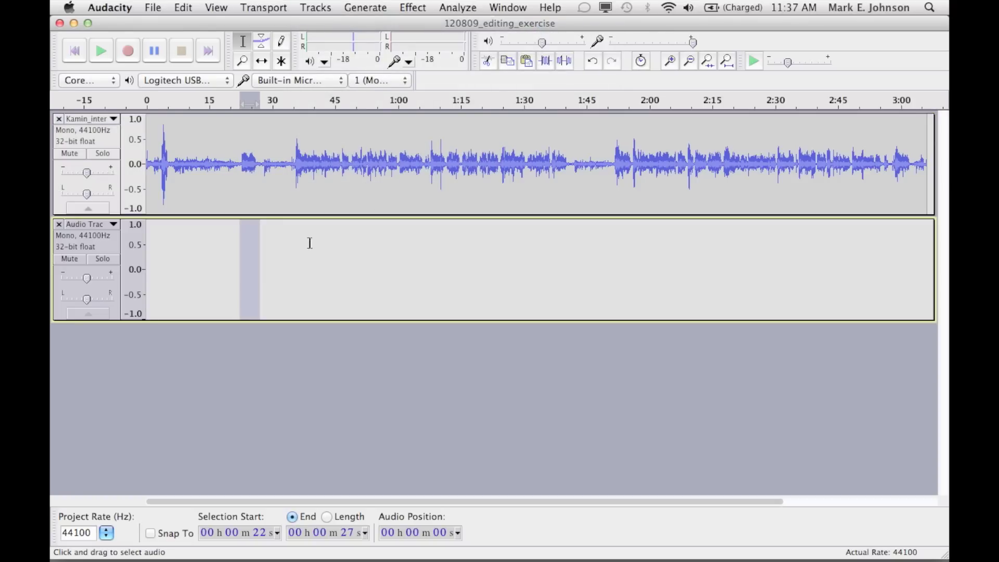
{"action": "left_click", "coordinate": [187, 8]}
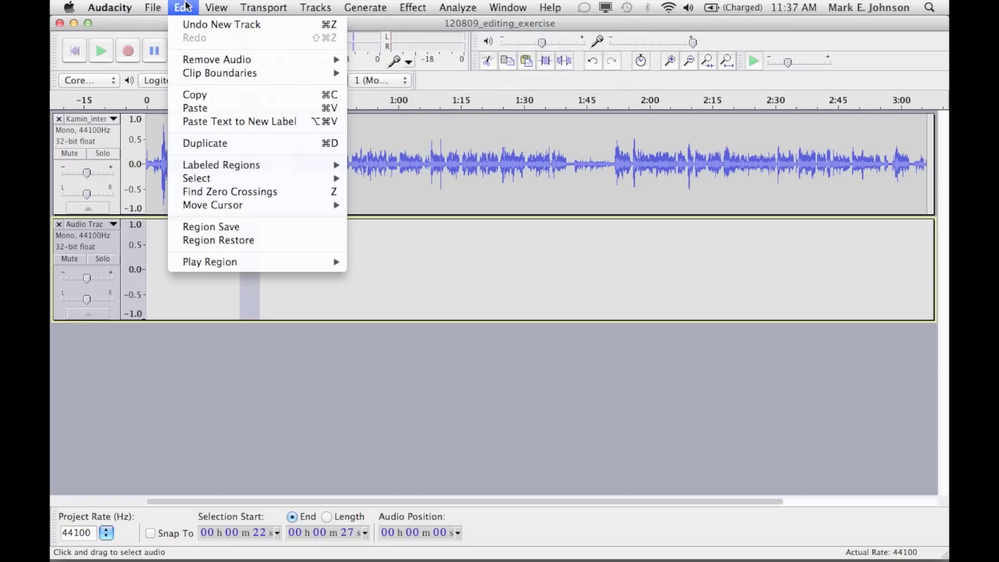
{"action": "left_click", "coordinate": [215, 109]}
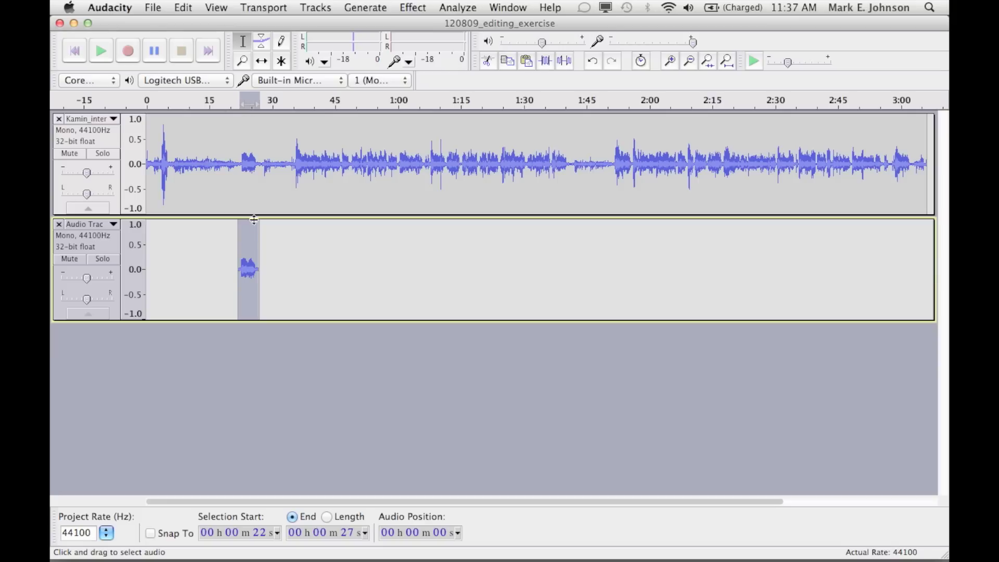
Step: Move the pasted clip to 0:00 on its track with the Time Shift tool and return the cursor to the start
{"action": "left_click", "coordinate": [262, 62]}
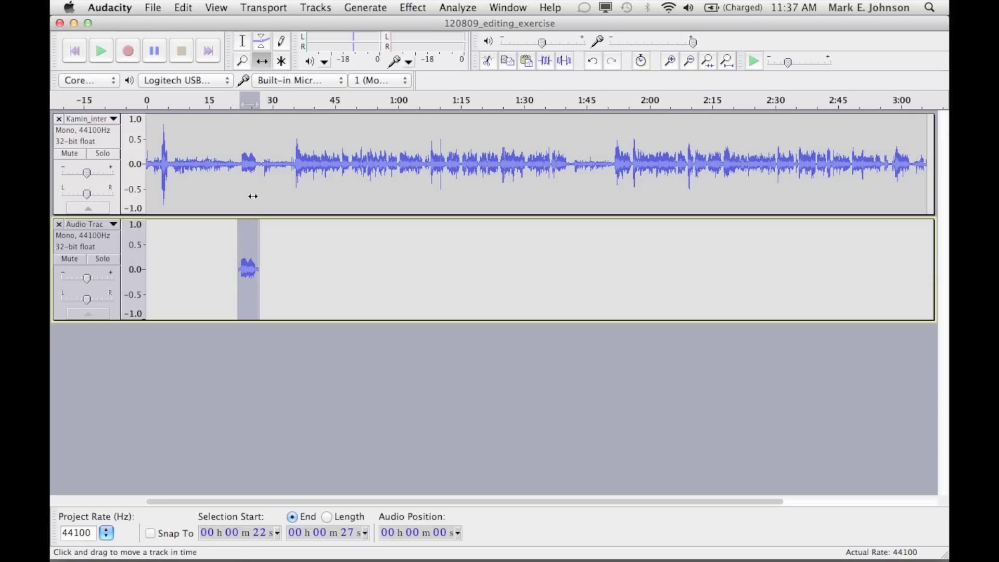
{"action": "left_click_drag", "start_coordinate": [248, 235], "coordinate": [157, 240]}
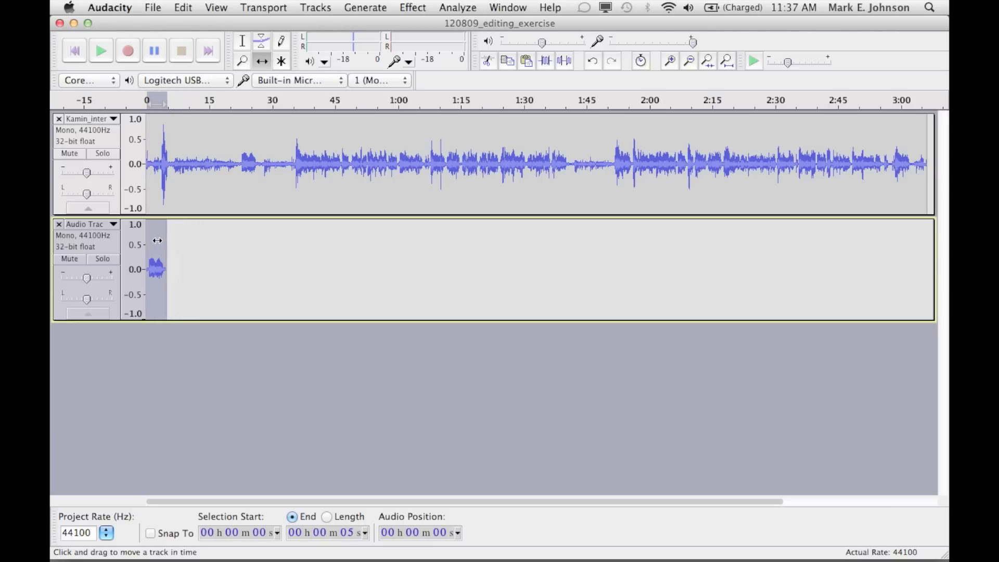
{"action": "left_click", "coordinate": [77, 55]}
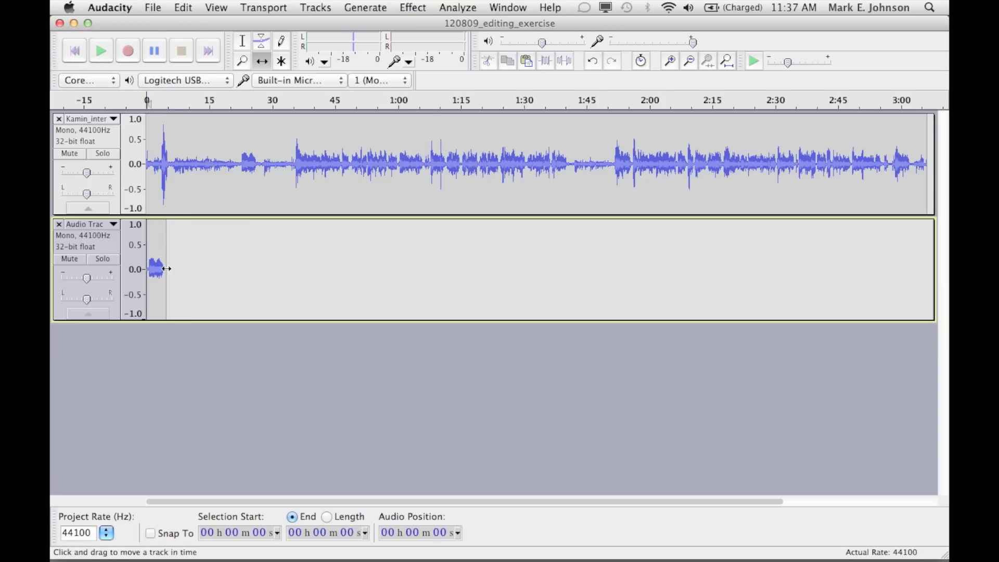
Step: Listen to the relocated clip on its own with the interview track muted, and unmute the interview track
{"action": "left_click", "coordinate": [68, 153]}
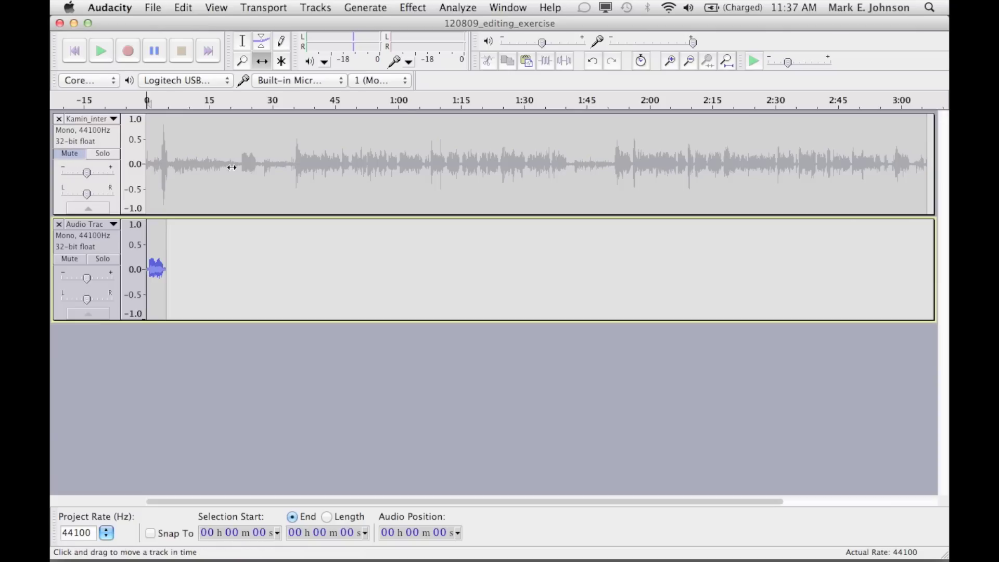
{"action": "left_click", "coordinate": [101, 52]}
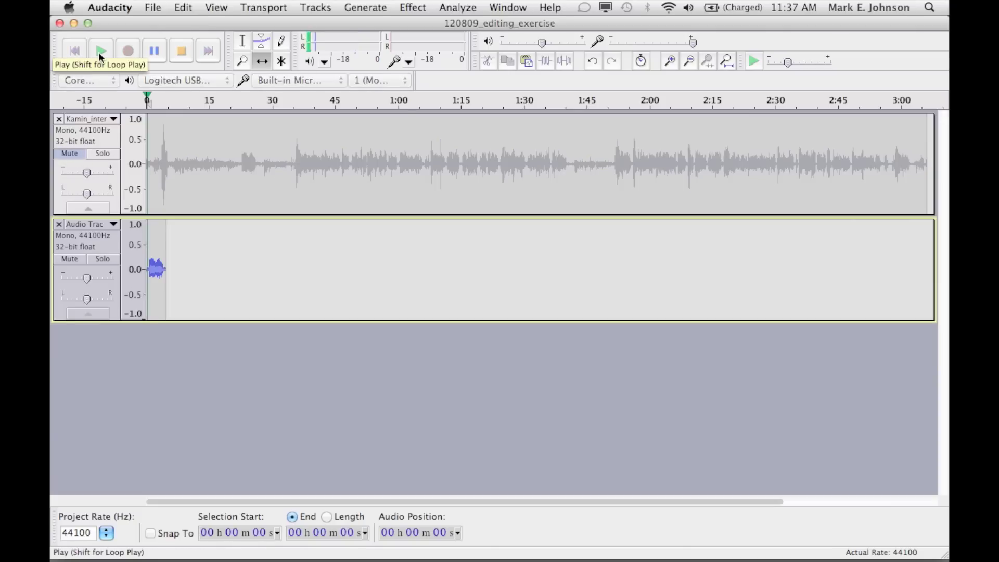
{"action": "left_click", "coordinate": [180, 52]}
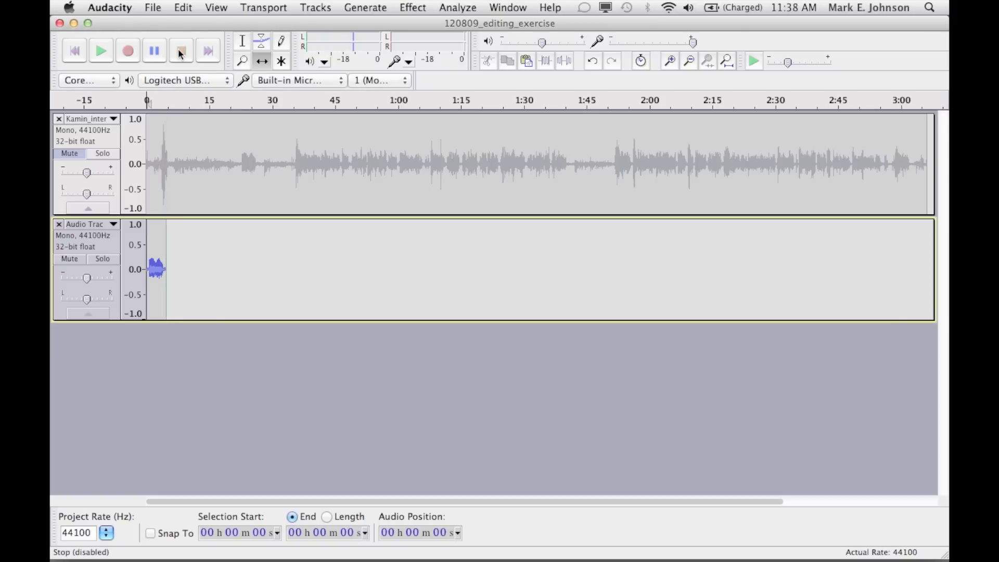
{"action": "left_click", "coordinate": [71, 154]}
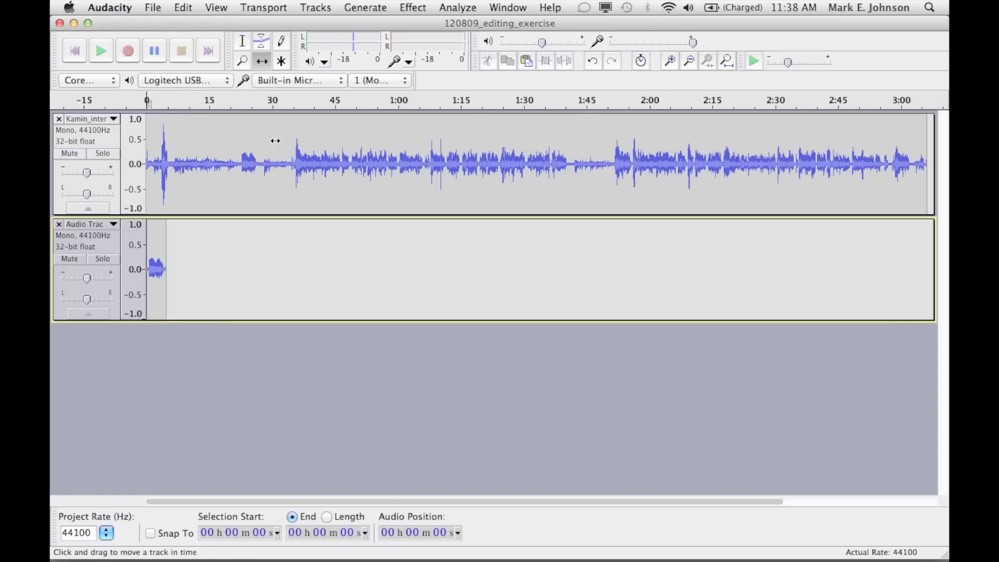
Step: Place the cursor at about 0:30 in the interview track with the Selection tool and listen to the passage that follows
{"action": "key", "text": "F1"}
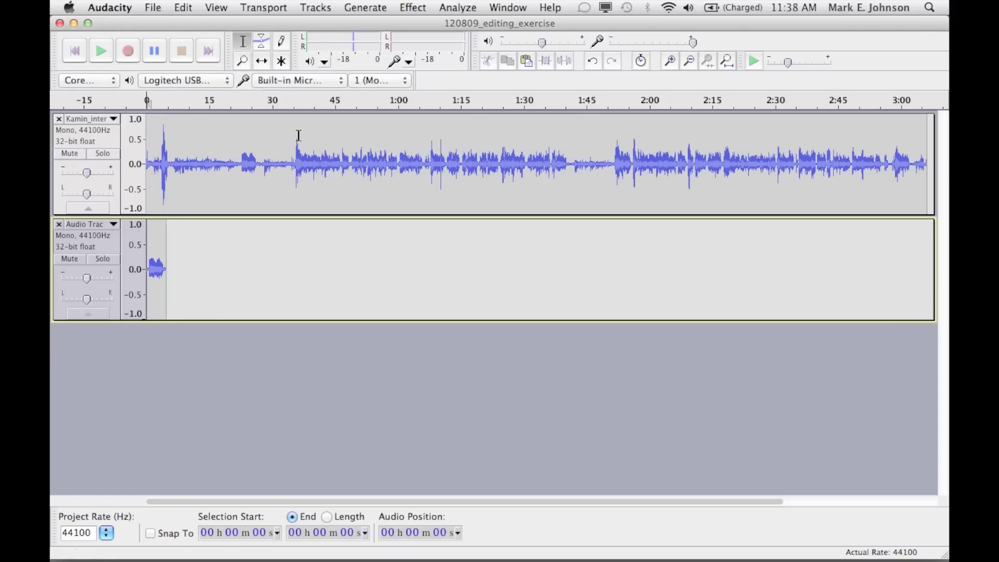
{"action": "left_click", "coordinate": [290, 165]}
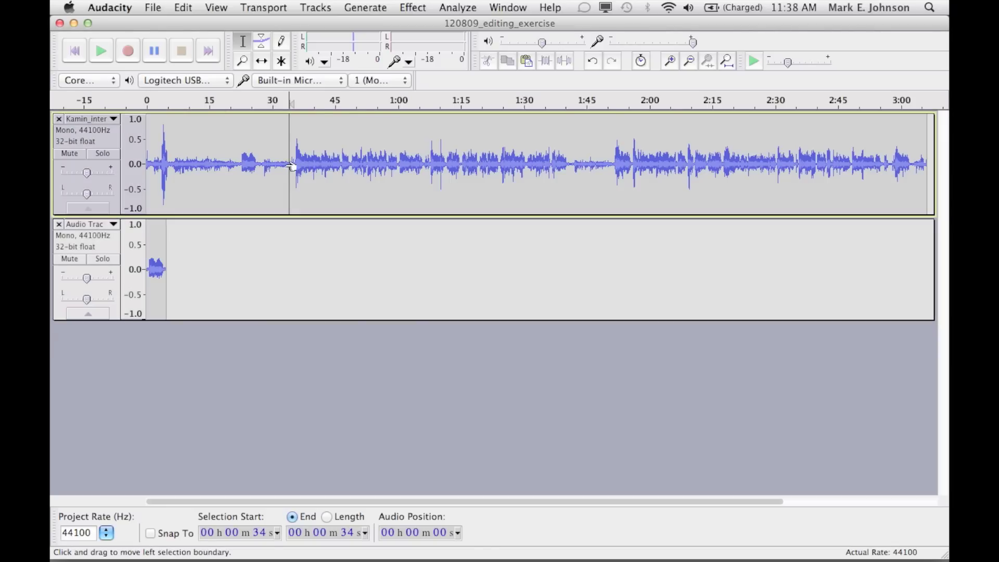
{"action": "left_click", "coordinate": [274, 167]}
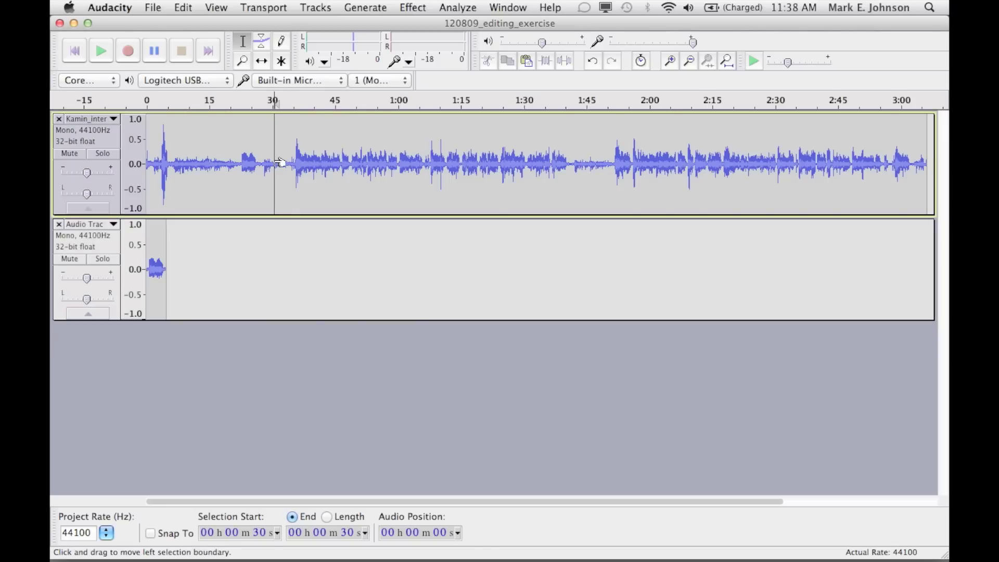
{"action": "left_click", "coordinate": [102, 50]}
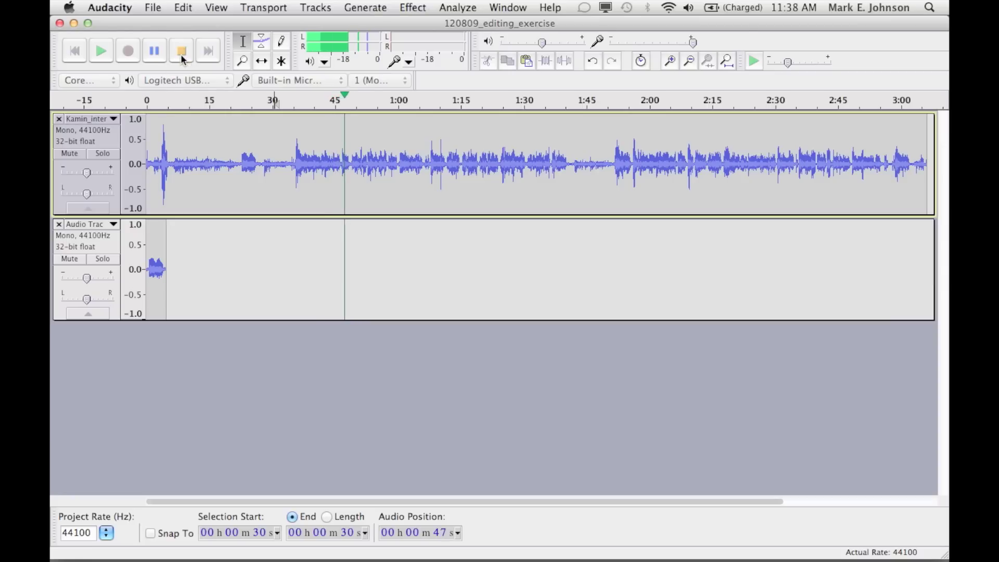
{"action": "left_click", "coordinate": [182, 59]}
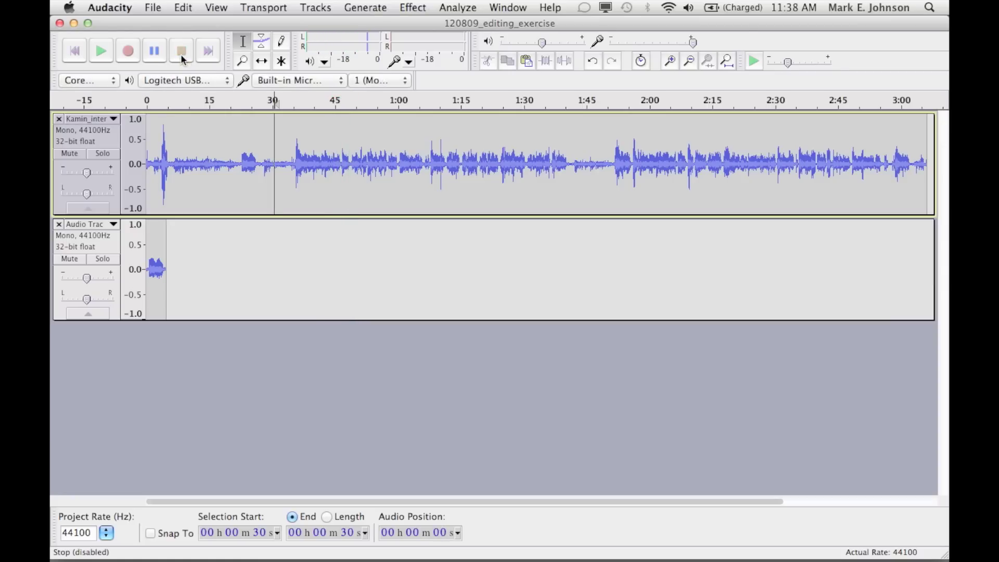
Step: Select the interview passage from about 0:35 to 1:00 and briefly play its beginning
{"action": "left_click", "coordinate": [291, 161]}
{"action": "left_click_drag", "start_coordinate": [300, 161], "coordinate": [395, 164]}
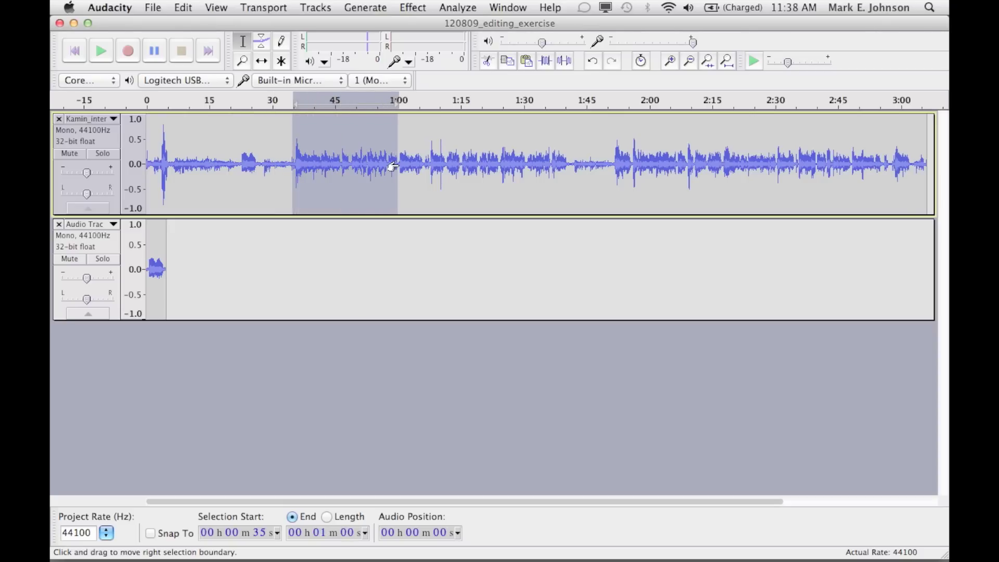
{"action": "left_click", "coordinate": [99, 50]}
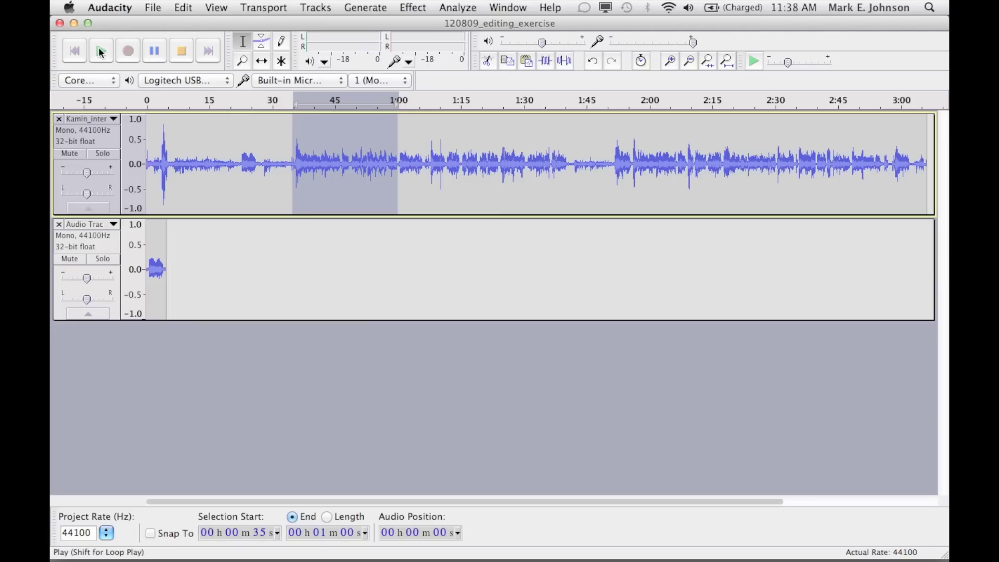
{"action": "left_click", "coordinate": [191, 51]}
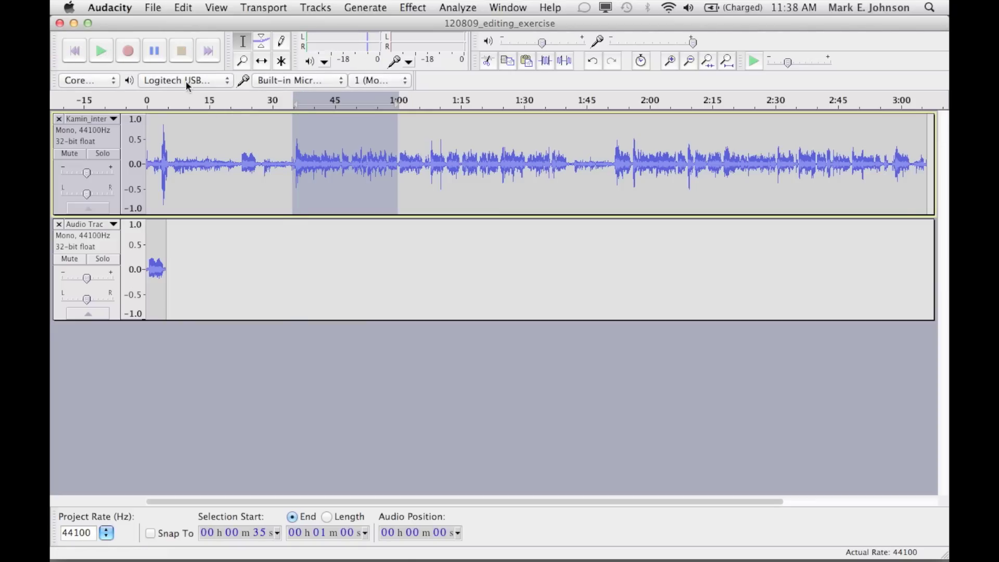
Step: Refine the selection's start to just after 0:35, right before the speech begins, and check it by playing the selection
{"action": "left_click", "coordinate": [242, 62]}
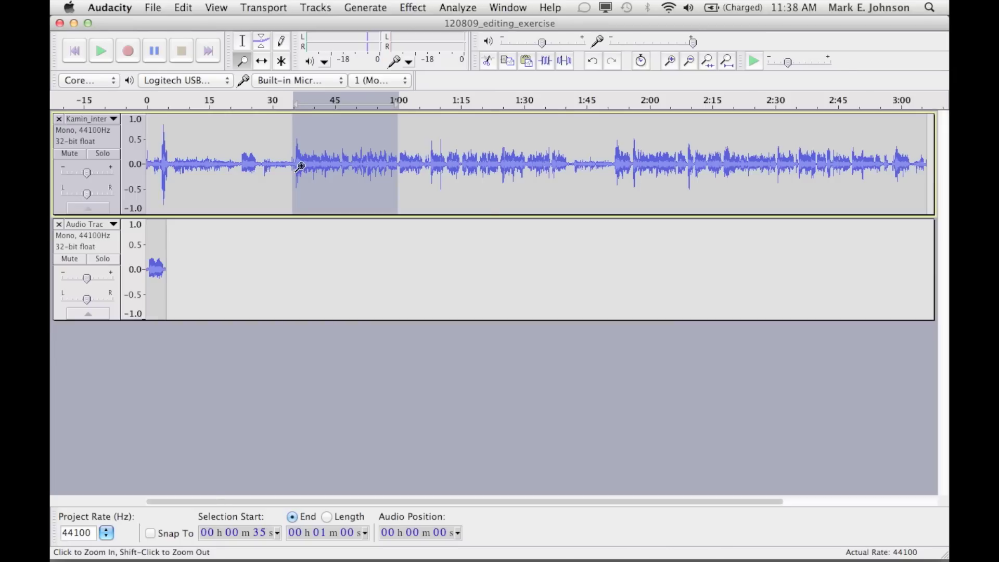
{"action": "left_click", "coordinate": [301, 167]}
{"action": "left_click", "coordinate": [301, 166]}
{"action": "left_click", "coordinate": [300, 166]}
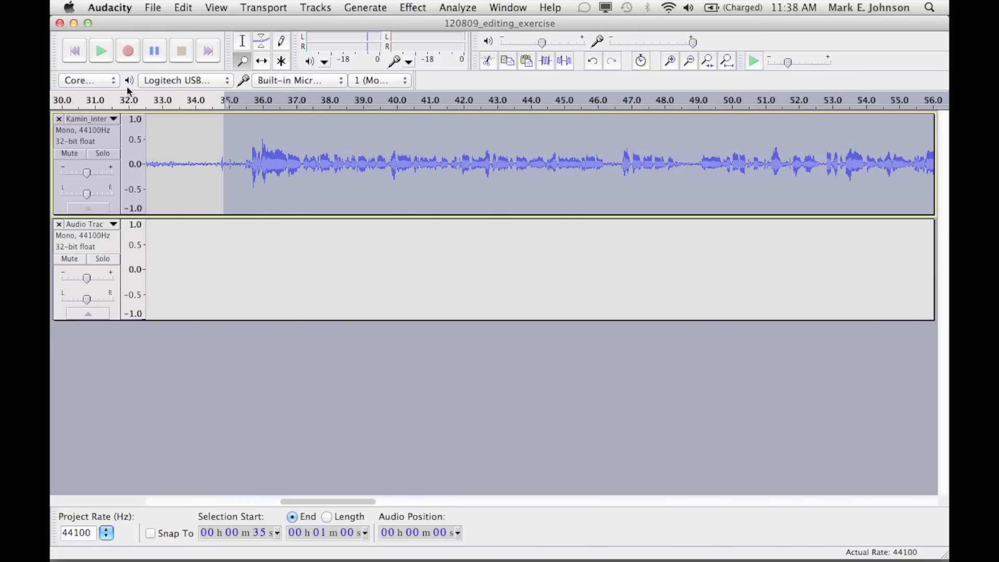
{"action": "left_click", "coordinate": [242, 41]}
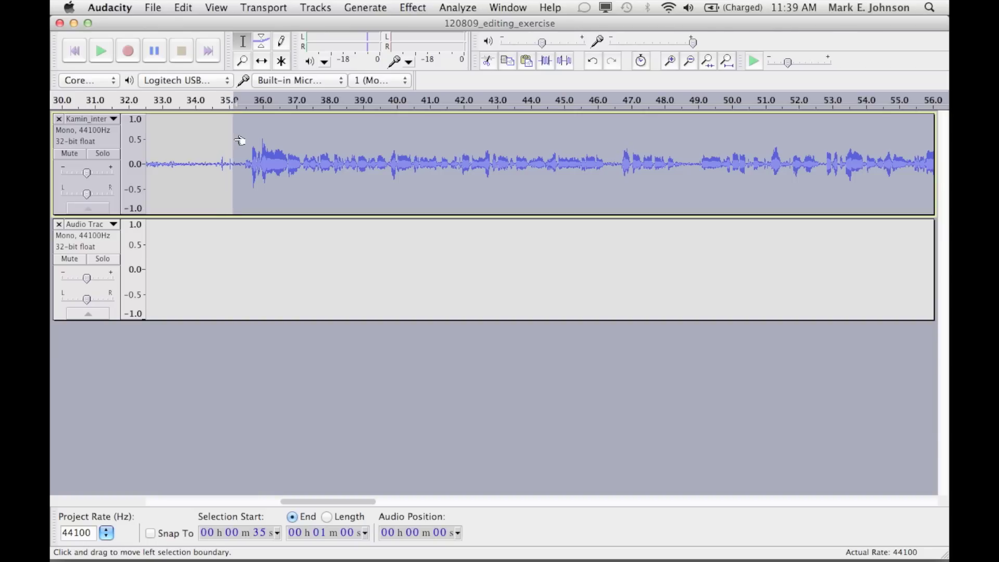
{"action": "left_click", "coordinate": [103, 53]}
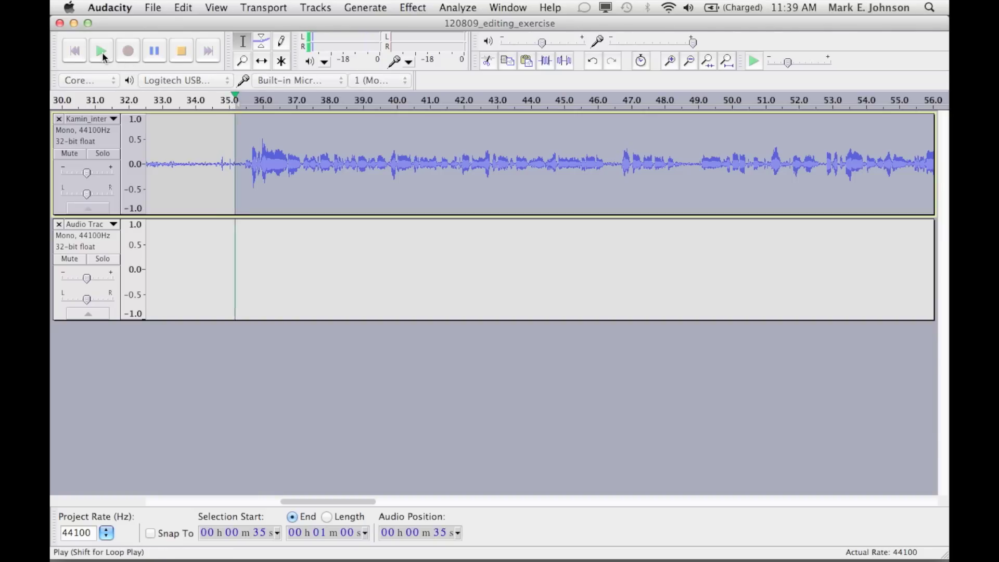
{"action": "left_click", "coordinate": [181, 51]}
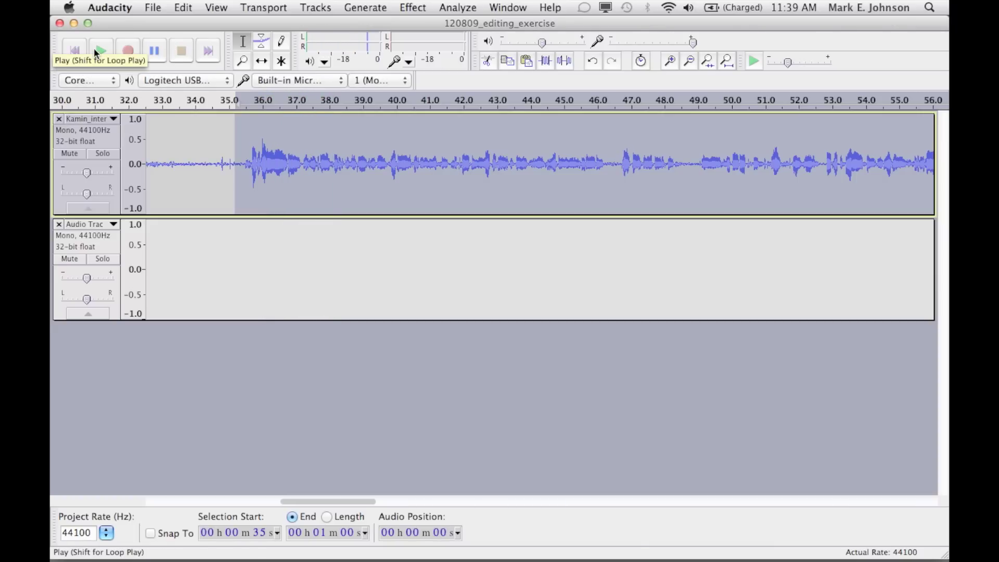
{"action": "left_click", "coordinate": [95, 51]}
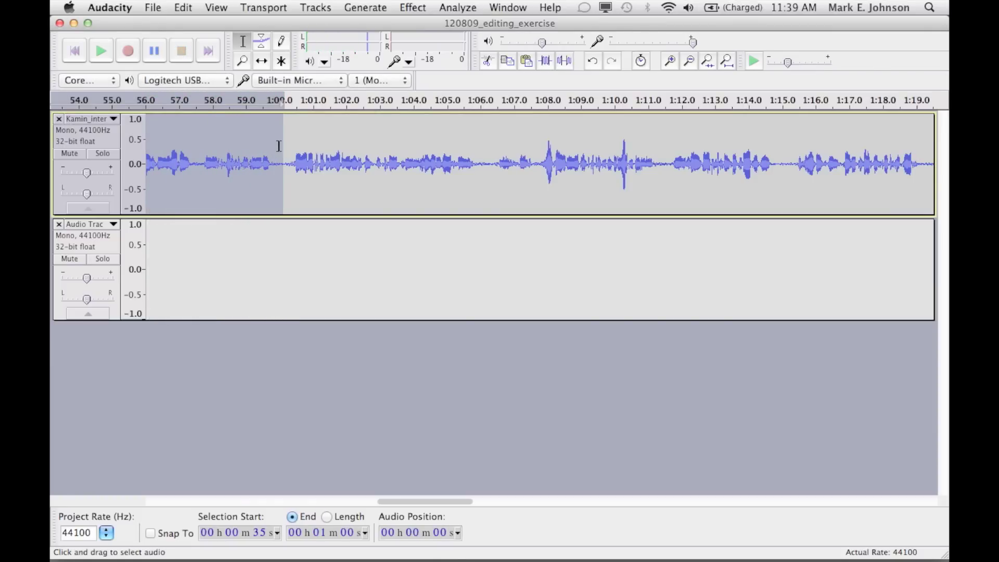
Step: Extend the end of the selection to about 1:06 in the interview track and copy the passage
{"action": "left_click_drag", "start_coordinate": [277, 147], "coordinate": [485, 143]}
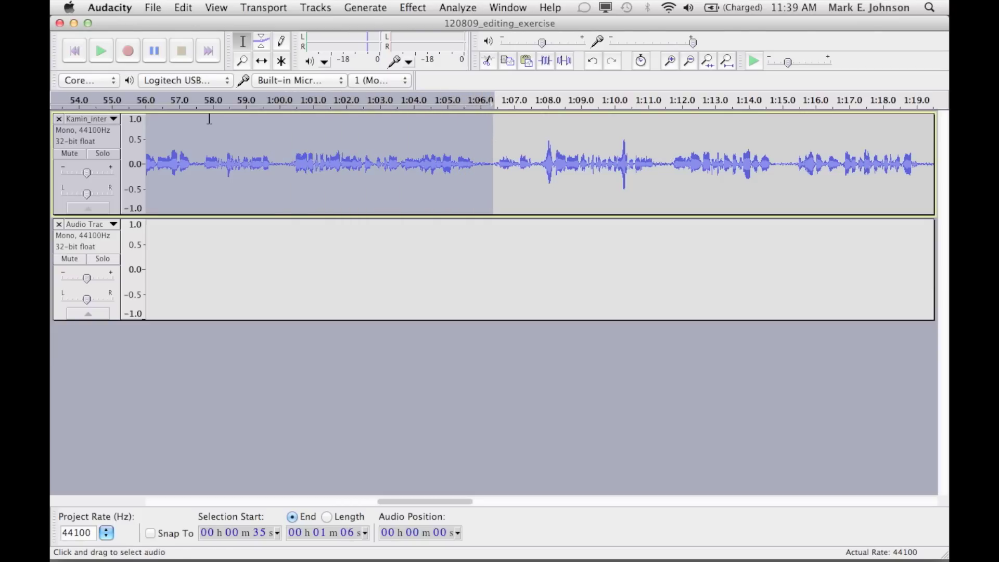
{"action": "left_click", "coordinate": [95, 51]}
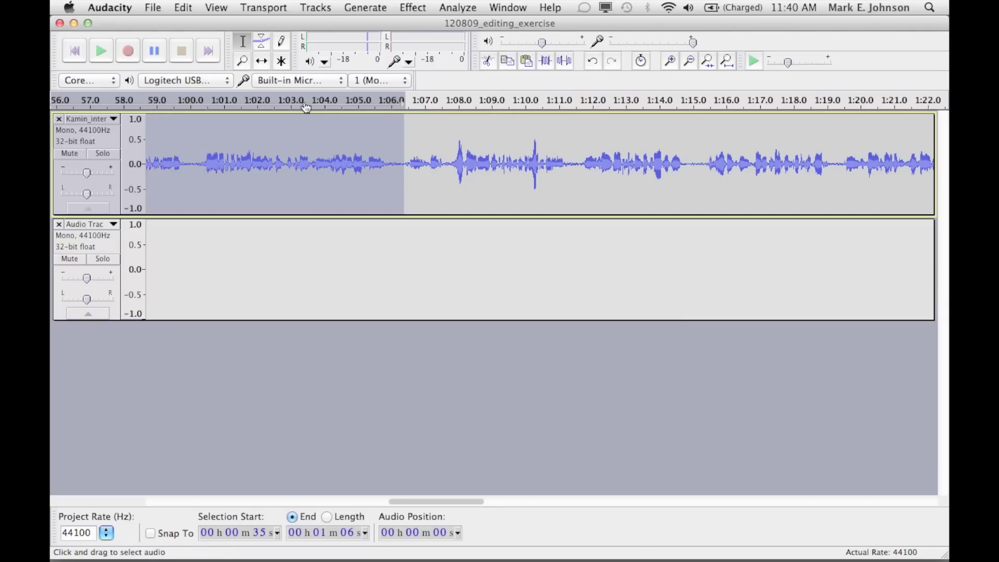
{"action": "left_click", "coordinate": [188, 6]}
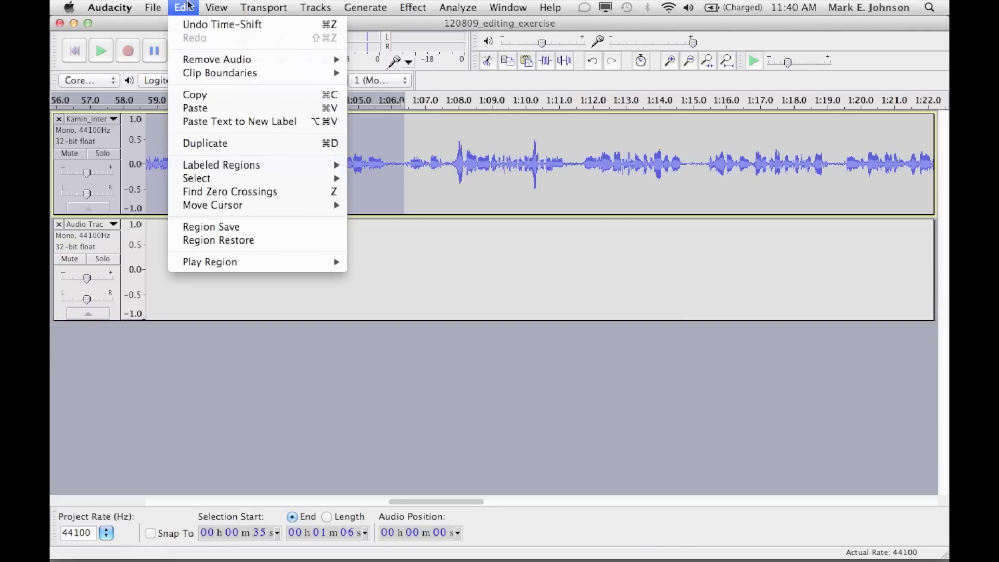
{"action": "left_click", "coordinate": [209, 97]}
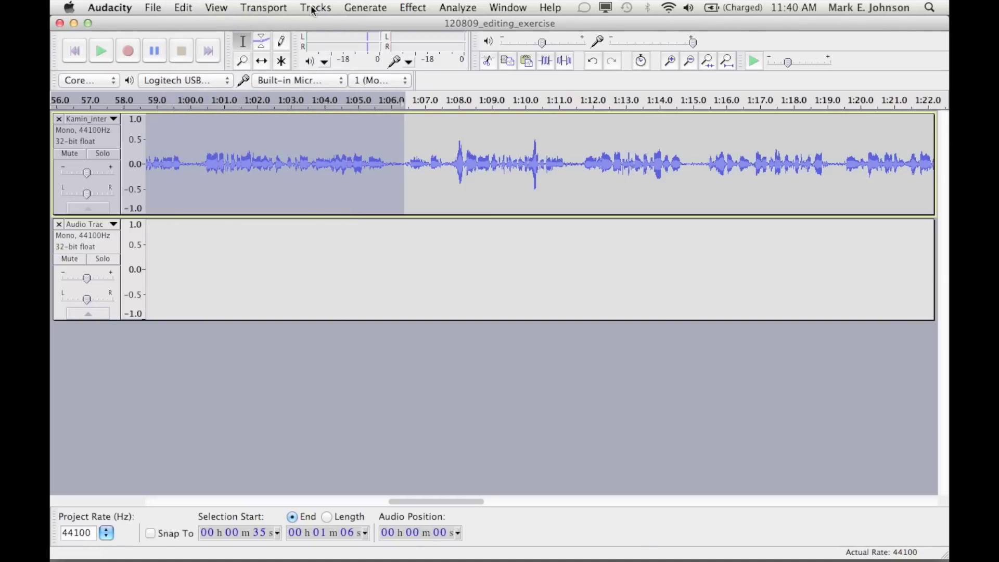
Step: Add a second new audio track below the existing ones and paste the copied longer passage into it
{"action": "left_click", "coordinate": [247, 62]}
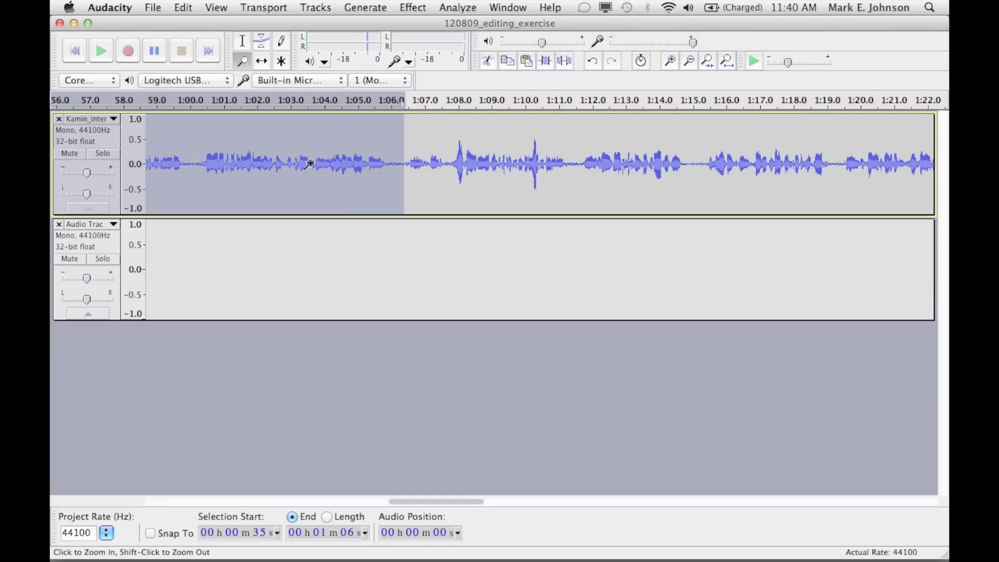
{"action": "left_click", "coordinate": [347, 241], "text": "shift"}
{"action": "left_click", "coordinate": [348, 241], "text": "shift"}
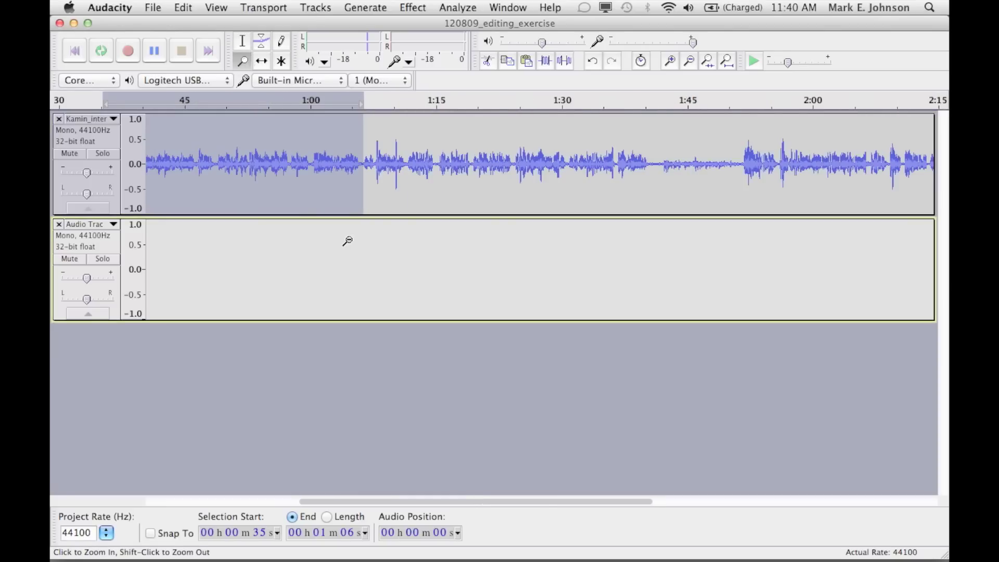
{"action": "left_click", "coordinate": [347, 241], "text": "shift"}
{"action": "left_click", "coordinate": [348, 241], "text": "shift"}
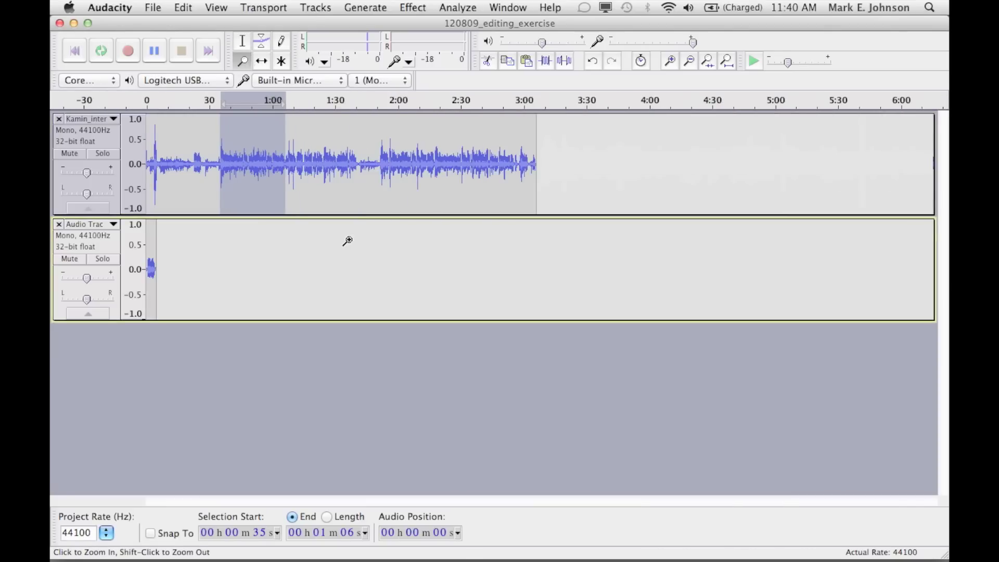
{"action": "left_click", "coordinate": [313, 7]}
{"action": "mouse_move", "coordinate": [339, 25]}
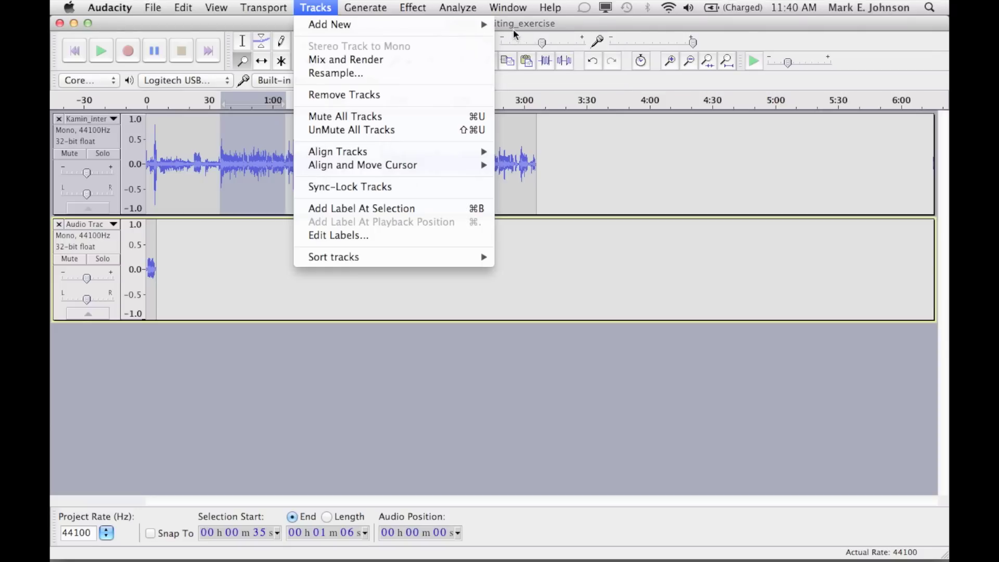
{"action": "left_click", "coordinate": [518, 29]}
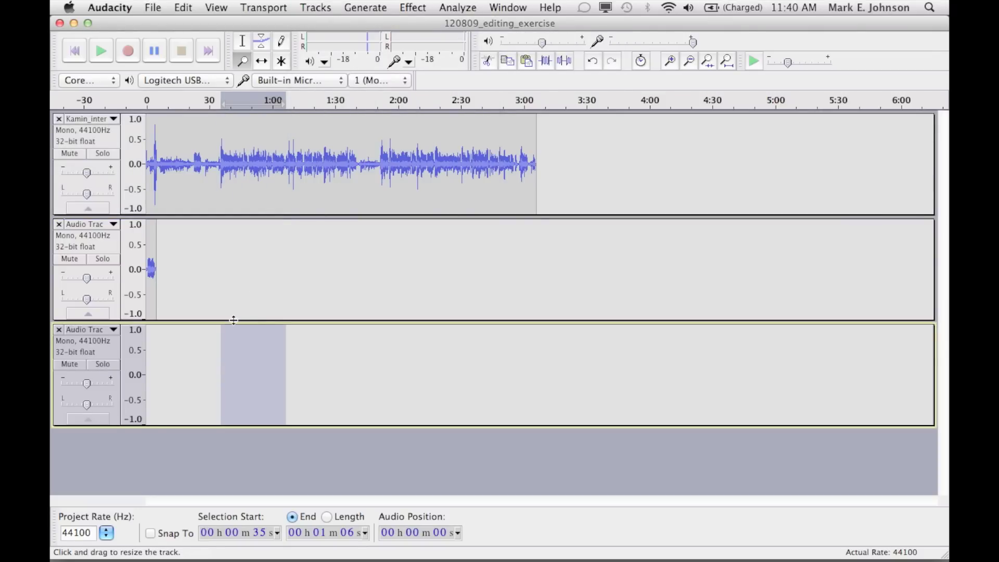
{"action": "key", "text": "super+v"}
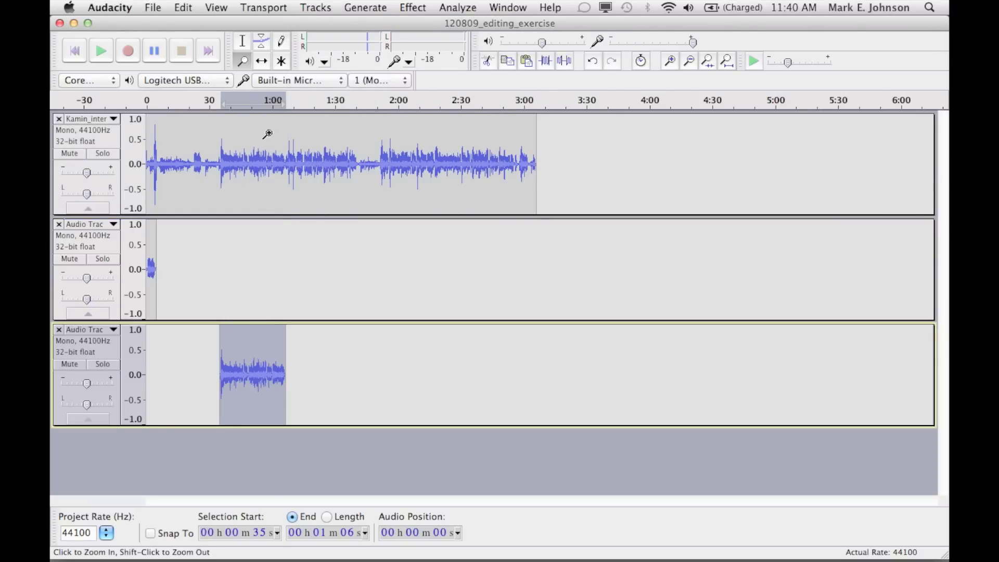
Step: Shift the longer pasted clip to about 0:05, directly where the first clip ends, and mute the interview track
{"action": "left_click", "coordinate": [263, 62]}
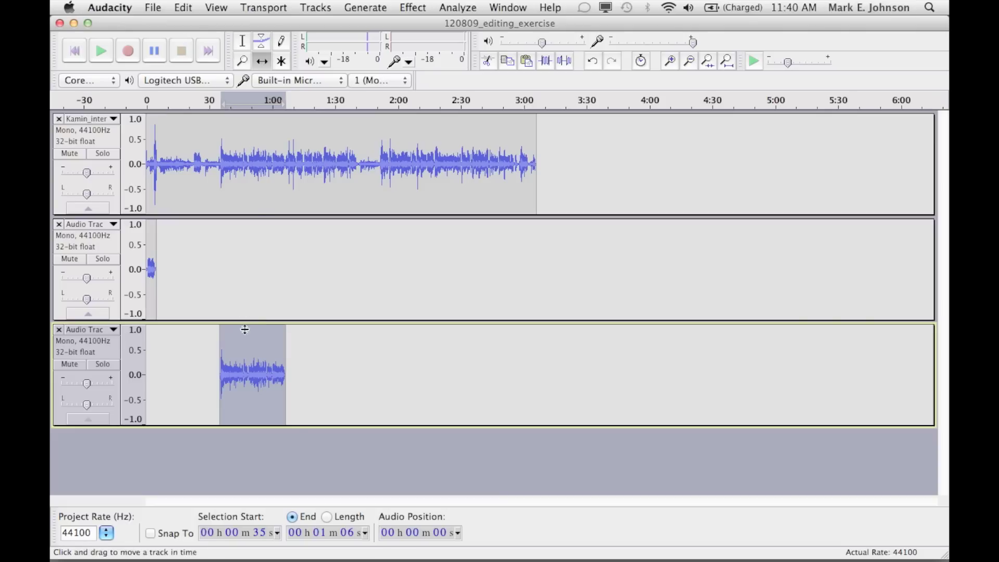
{"action": "left_click_drag", "start_coordinate": [246, 343], "coordinate": [186, 339]}
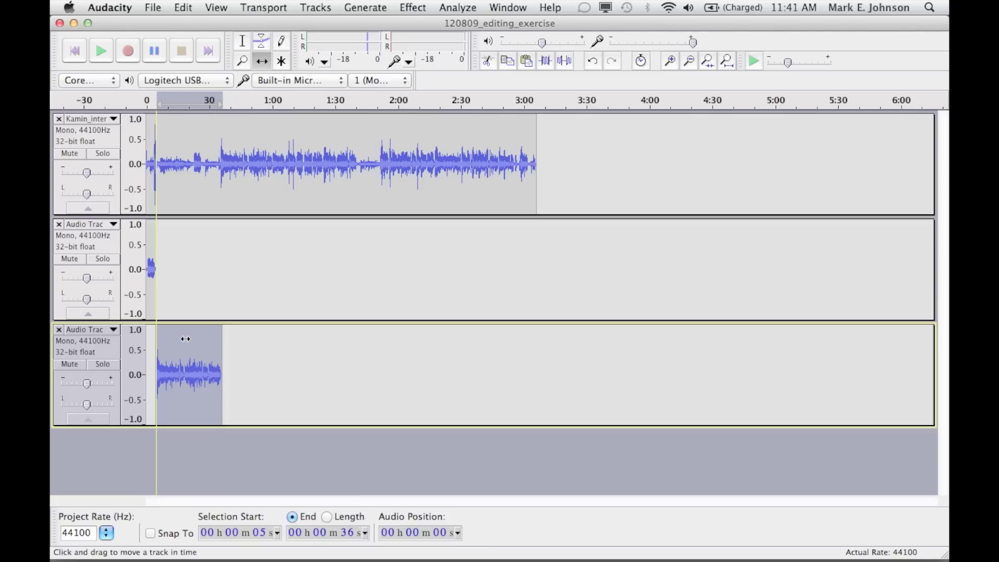
{"action": "left_click_drag", "start_coordinate": [185, 338], "coordinate": [184, 338]}
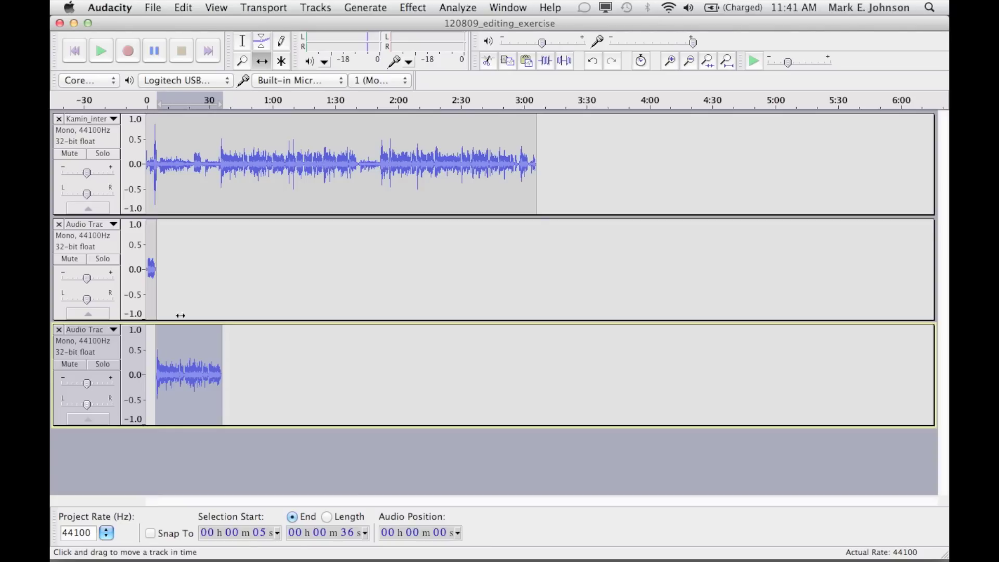
{"action": "left_click", "coordinate": [76, 152]}
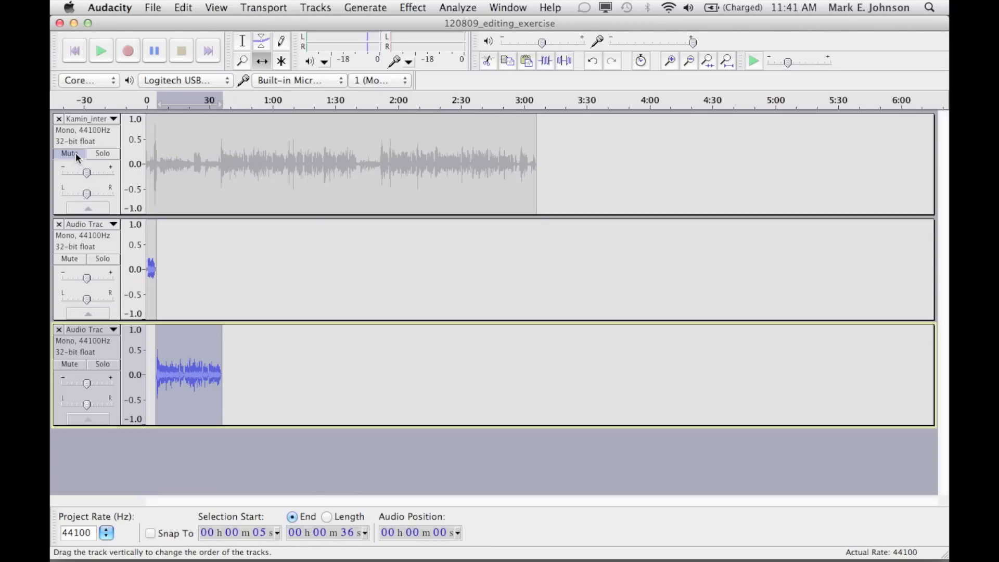
Step: Play the project from the beginning to check how the first clip runs into the longer one
{"action": "left_click", "coordinate": [74, 50]}
{"action": "left_click", "coordinate": [102, 51]}
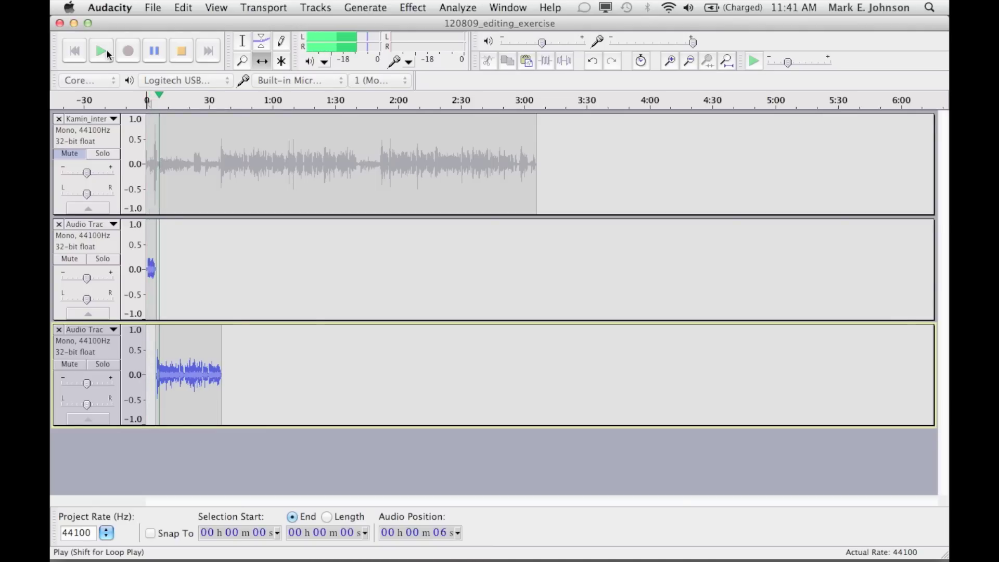
{"action": "left_click", "coordinate": [180, 58]}
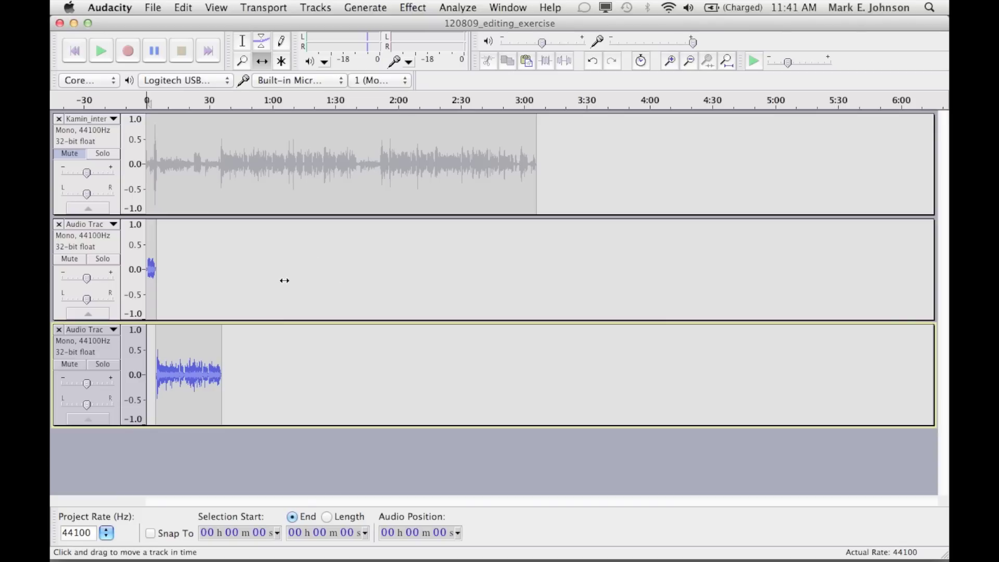
Step: Rename the track holding the short first clip as Intro
{"action": "left_click", "coordinate": [114, 224]}
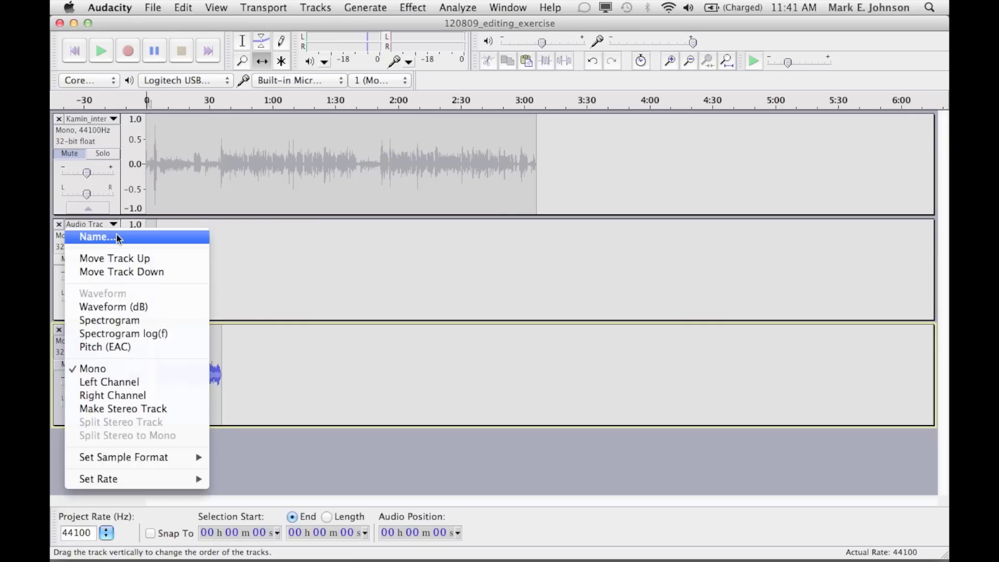
{"action": "left_click", "coordinate": [118, 238]}
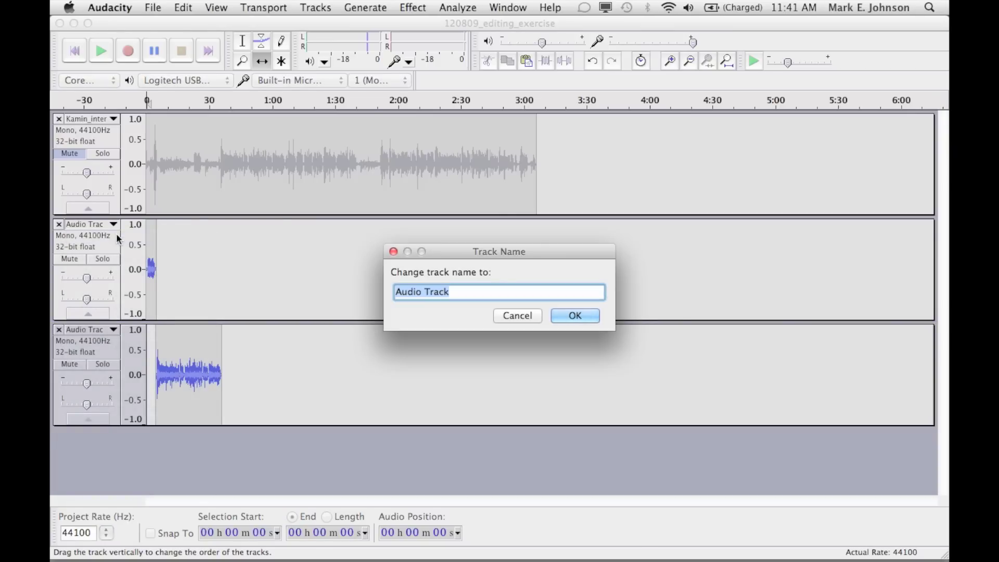
{"action": "key", "text": "BackSpace"}
{"action": "type", "text": "Narra"}
{"action": "key", "text": "BackSpace"}
{"action": "key", "text": "BackSpace"}
{"action": "key", "text": "BackSpace"}
{"action": "key", "text": "BackSpace"}
{"action": "key", "text": "BackSpace"}
{"action": "type", "text": "Intro"}
{"action": "key", "text": "Return"}
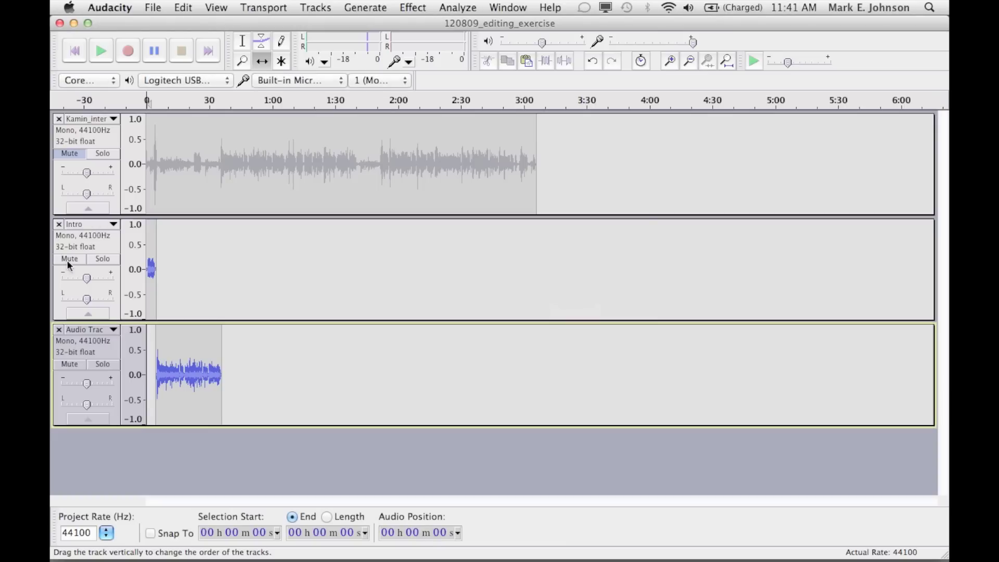
Step: Rename the track holding the longer second clip as Blogging history
{"action": "left_click", "coordinate": [98, 330]}
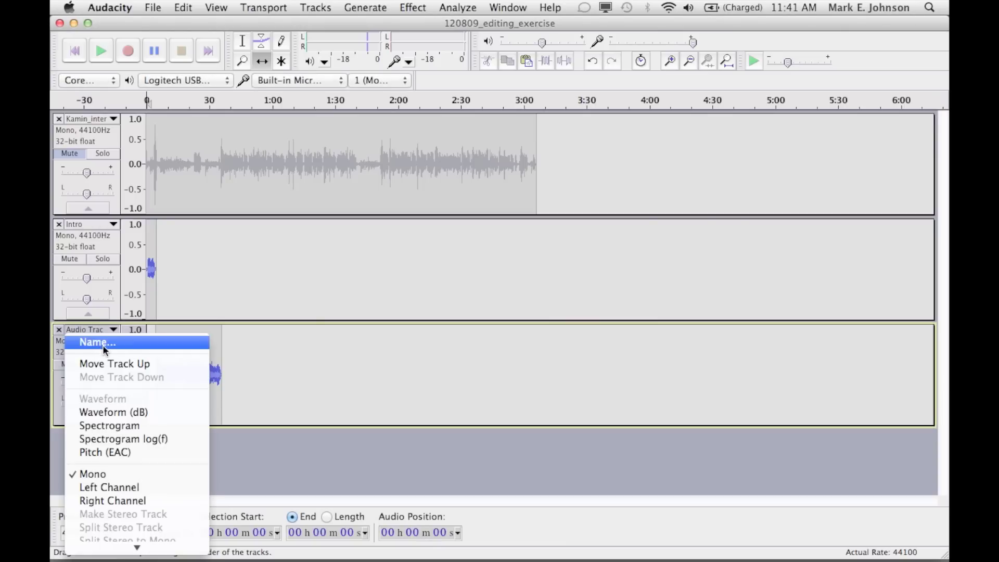
{"action": "left_click", "coordinate": [102, 344]}
{"action": "type", "text": "Blogging"}
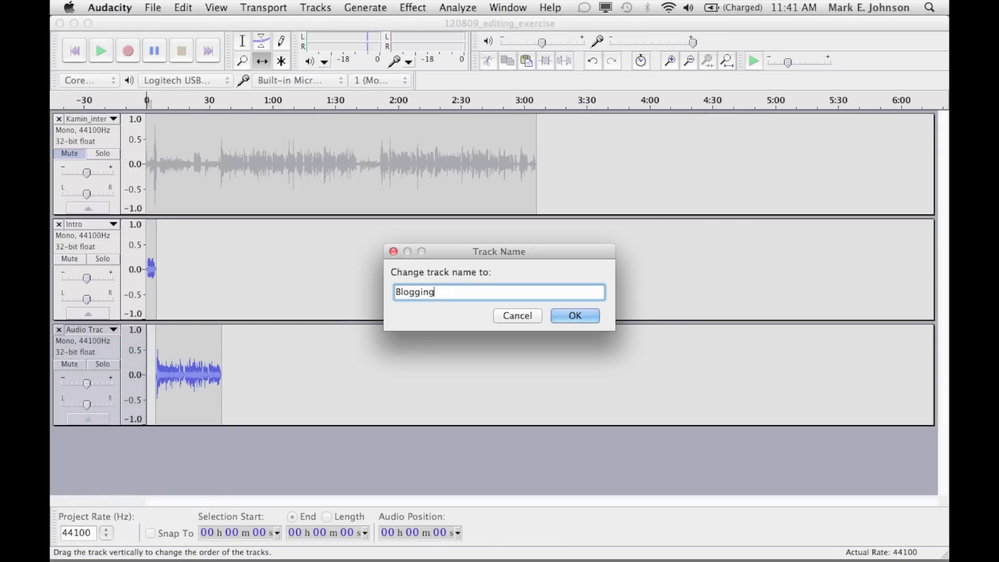
{"action": "type", "text": " history"}
{"action": "key", "text": "Return"}
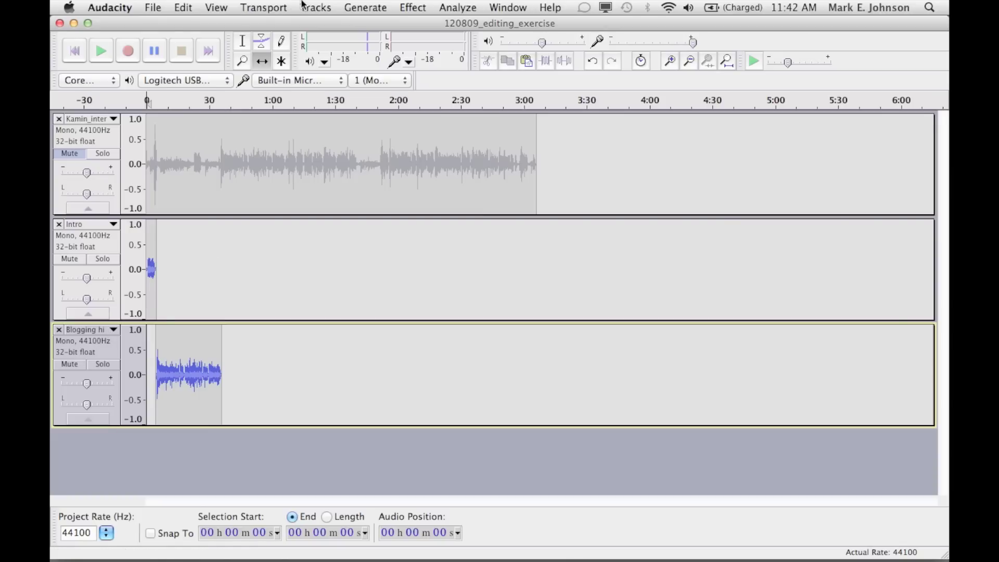
Step: Import the audio file Typing.WAV into the project, making a copy of the file before editing
{"action": "left_click", "coordinate": [156, 6]}
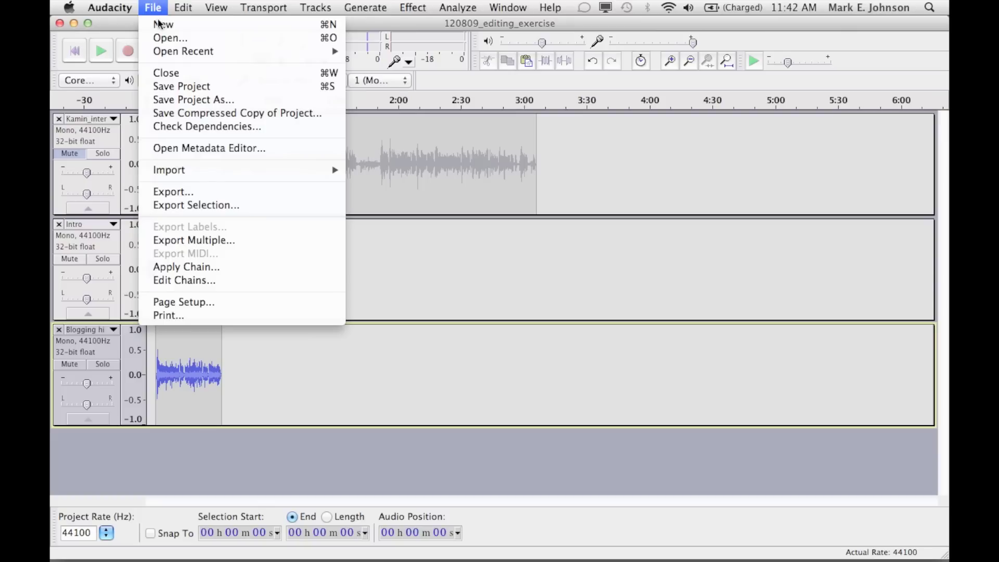
{"action": "mouse_move", "coordinate": [208, 167]}
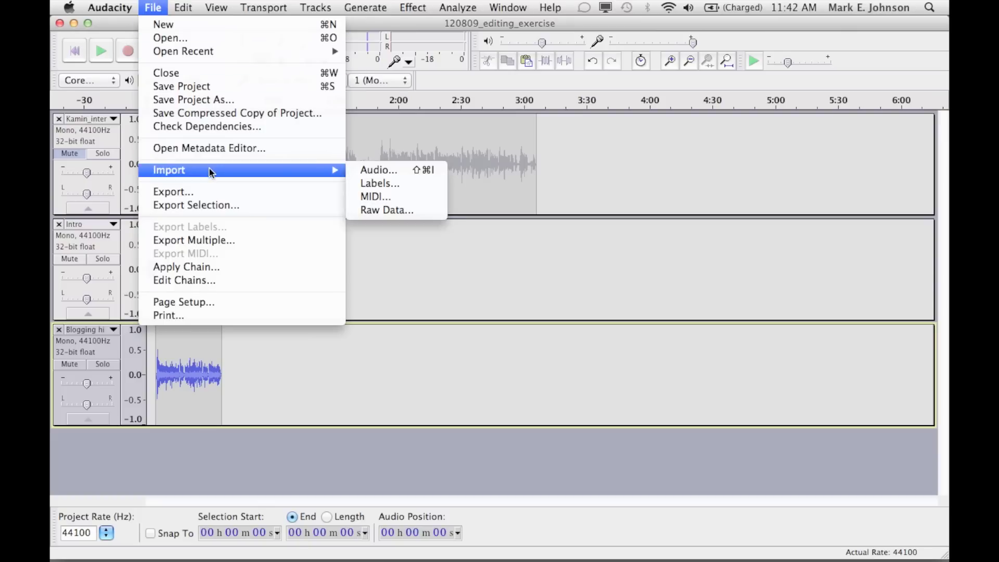
{"action": "left_click", "coordinate": [369, 166]}
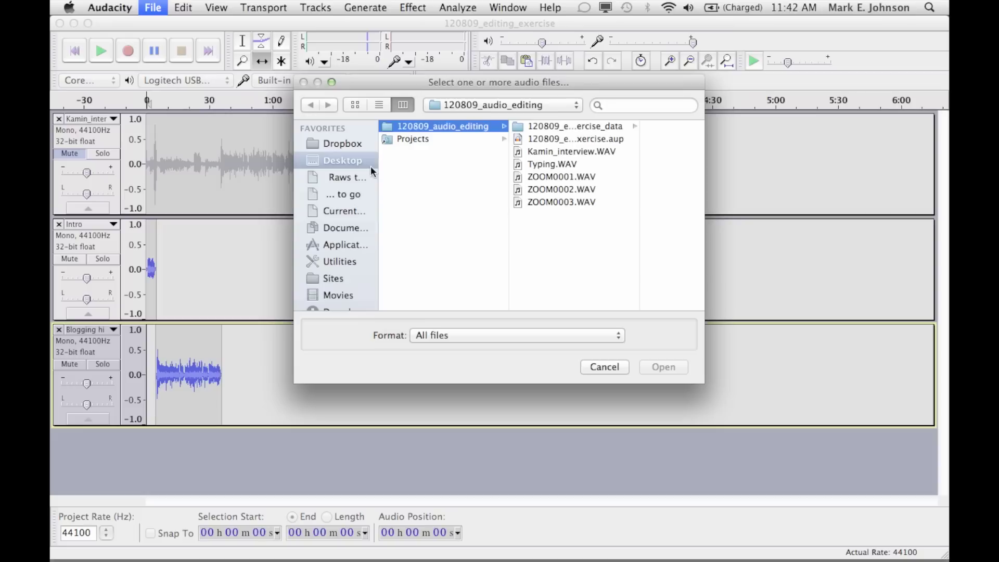
{"action": "left_click", "coordinate": [562, 163]}
{"action": "left_click", "coordinate": [669, 366]}
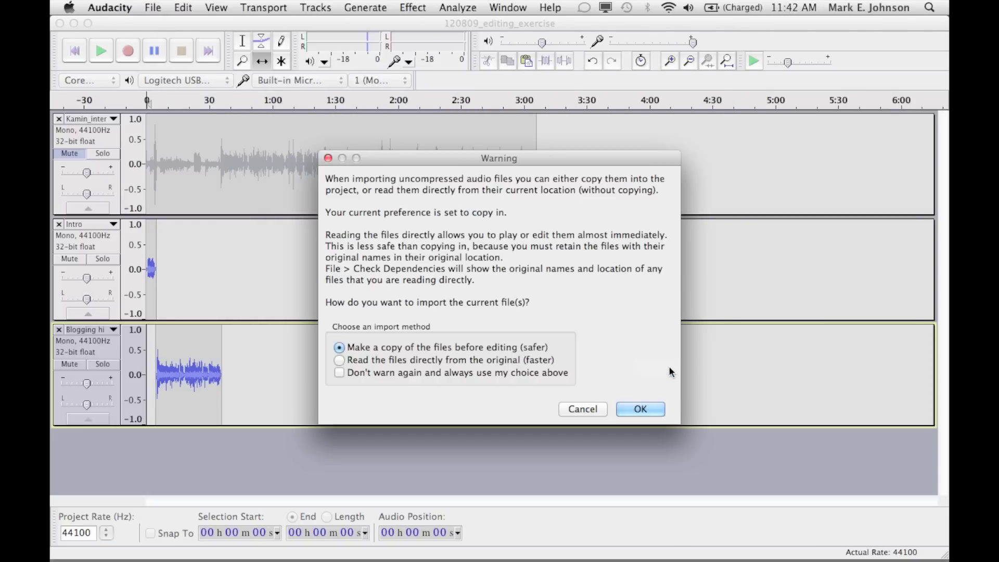
{"action": "left_click", "coordinate": [641, 408]}
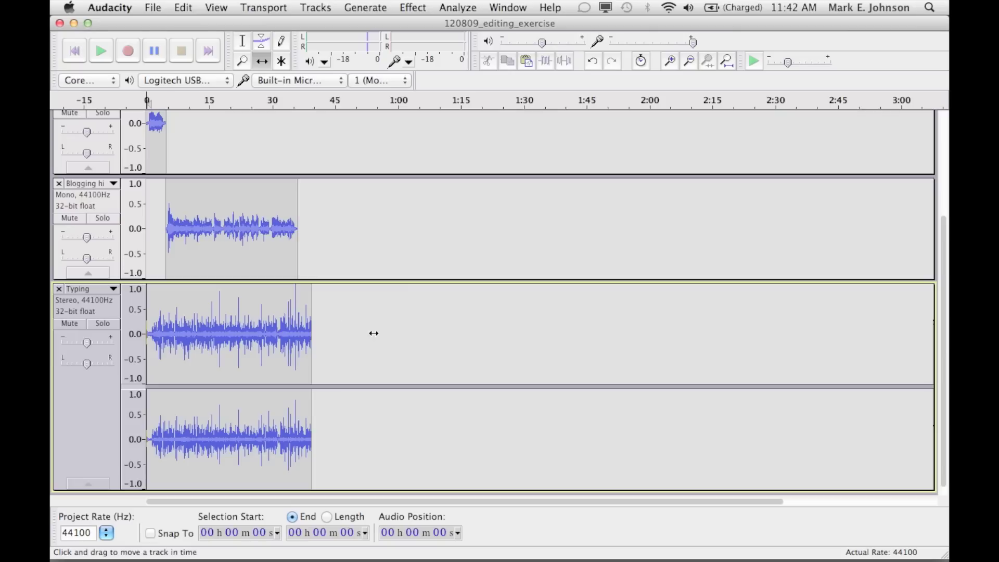
Step: Split the stereo Typing track to mono and remove the lower of the two resulting tracks
{"action": "left_click", "coordinate": [113, 289]}
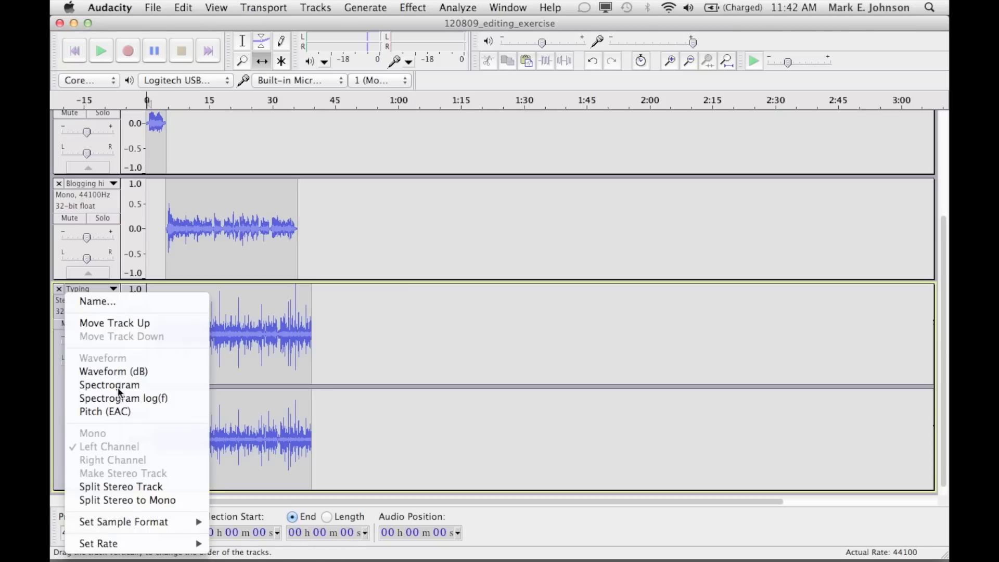
{"action": "left_click", "coordinate": [128, 501]}
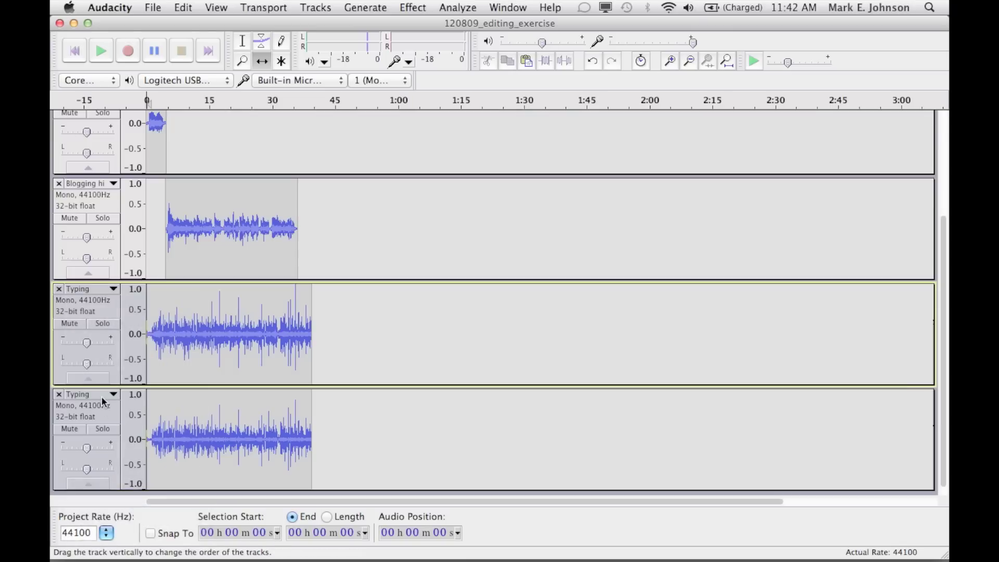
{"action": "left_click", "coordinate": [59, 395]}
{"action": "left_click", "coordinate": [93, 380]}
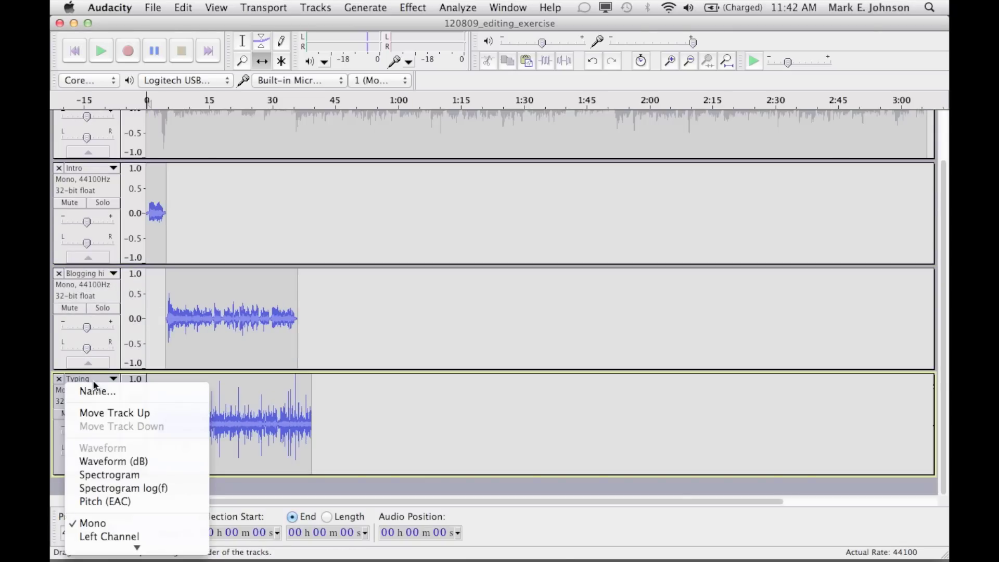
{"action": "left_click", "coordinate": [93, 380]}
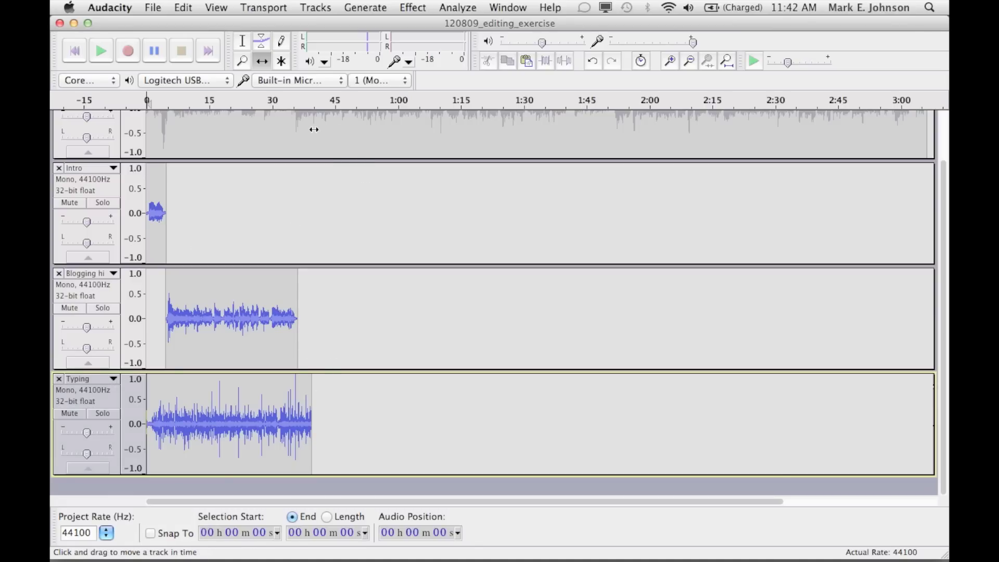
Step: Move the Typing track up two places so it sits directly below the interview track and above Intro
{"action": "left_click", "coordinate": [113, 379]}
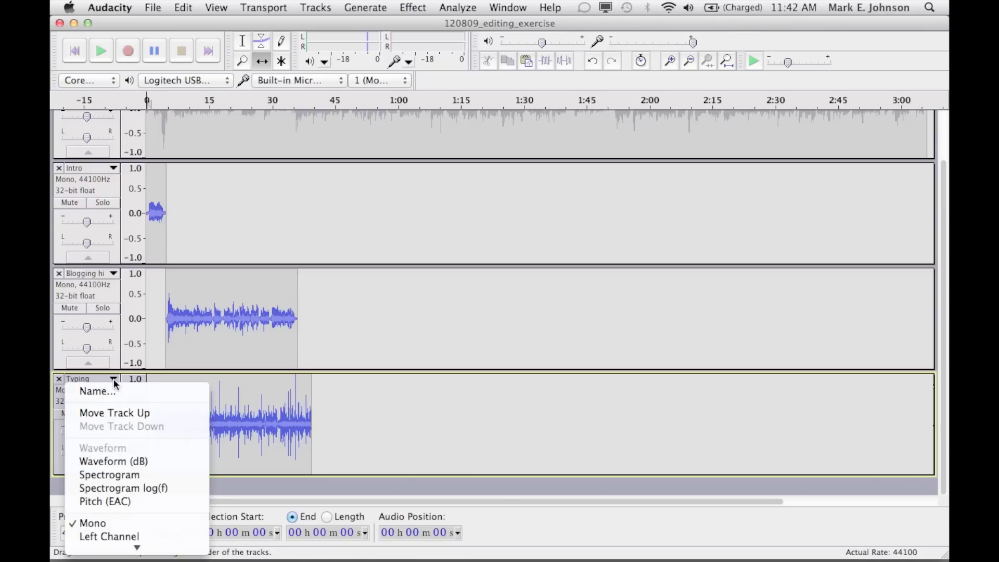
{"action": "mouse_move", "coordinate": [127, 553]}
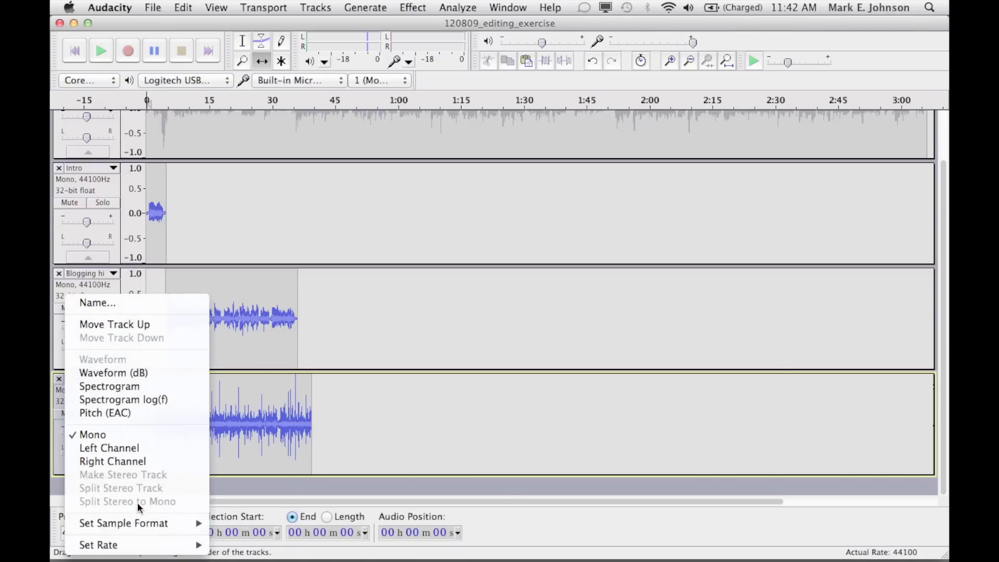
{"action": "left_click", "coordinate": [147, 325]}
{"action": "left_click", "coordinate": [114, 273]}
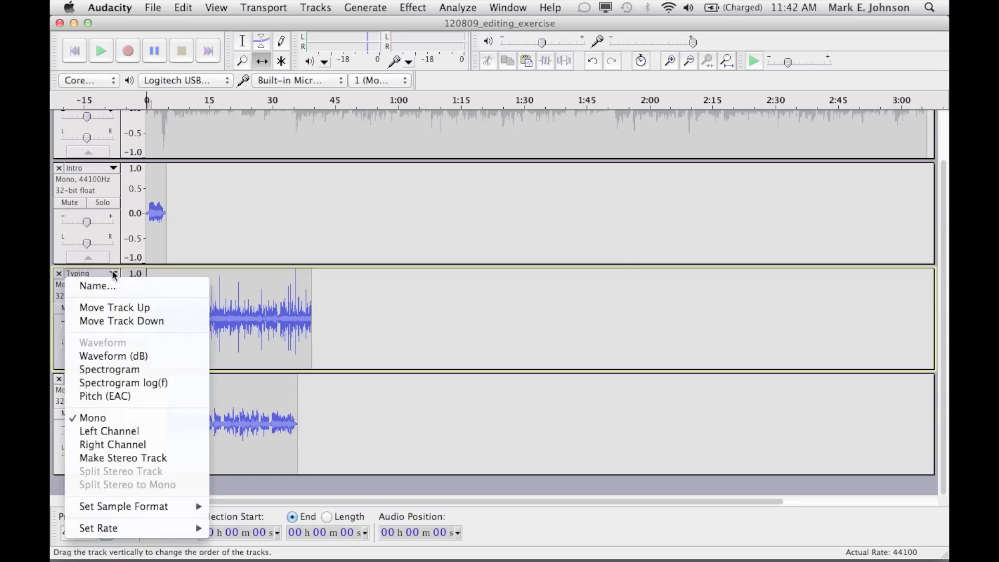
{"action": "left_click", "coordinate": [114, 307]}
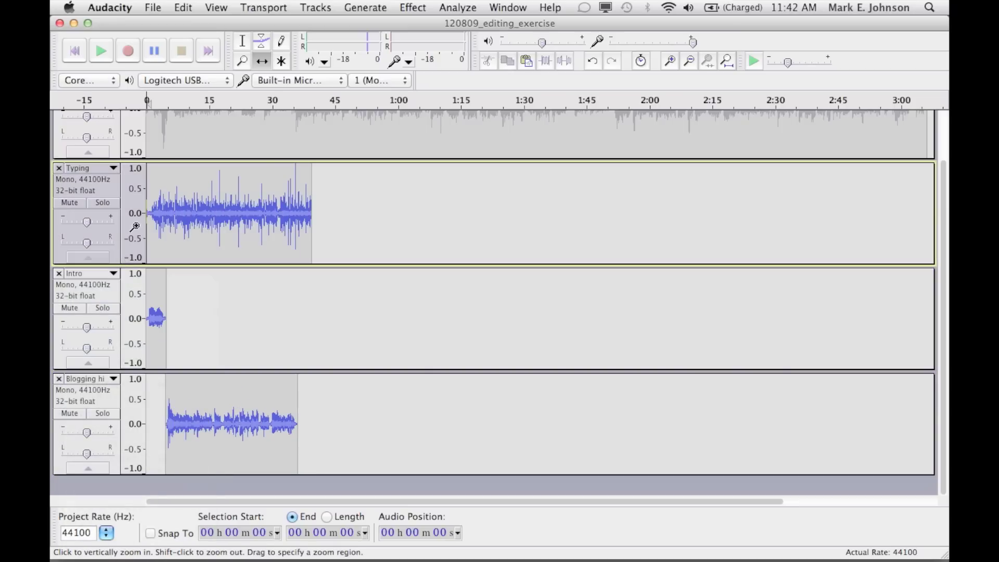
Step: Mute the Intro and Blogging history tracks and listen to the opening seconds of the Typing track alone
{"action": "left_click", "coordinate": [68, 308]}
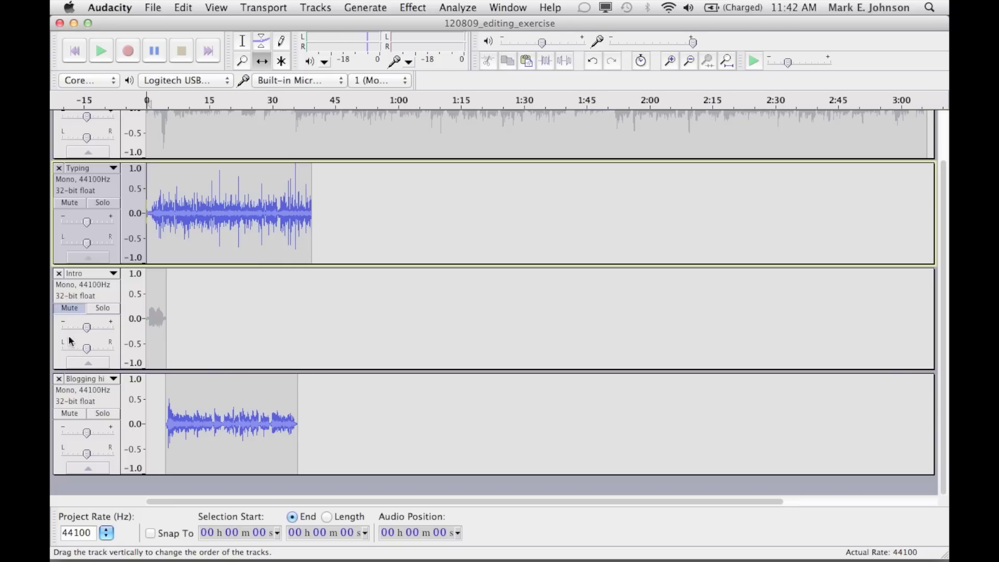
{"action": "left_click", "coordinate": [71, 414]}
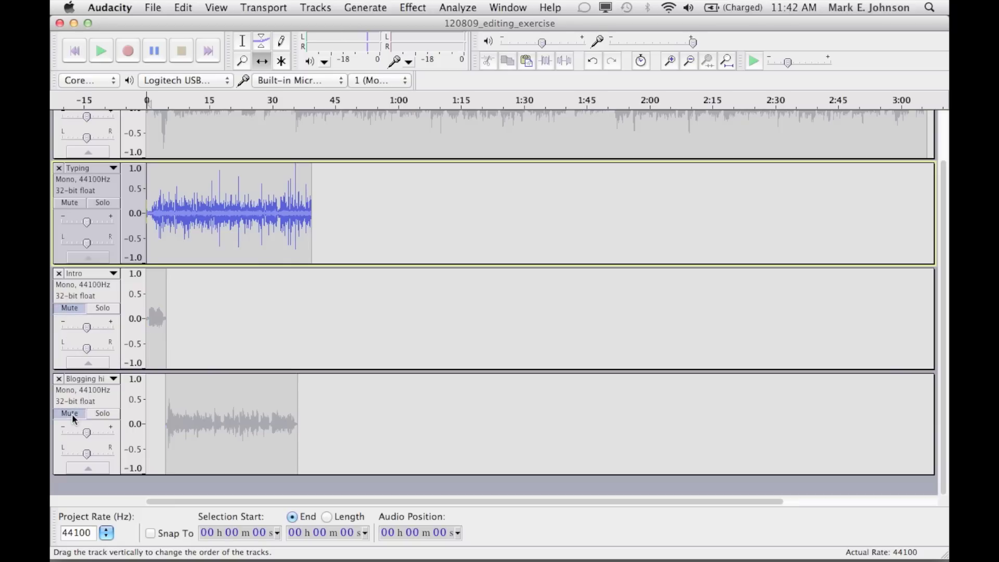
{"action": "left_click", "coordinate": [104, 51]}
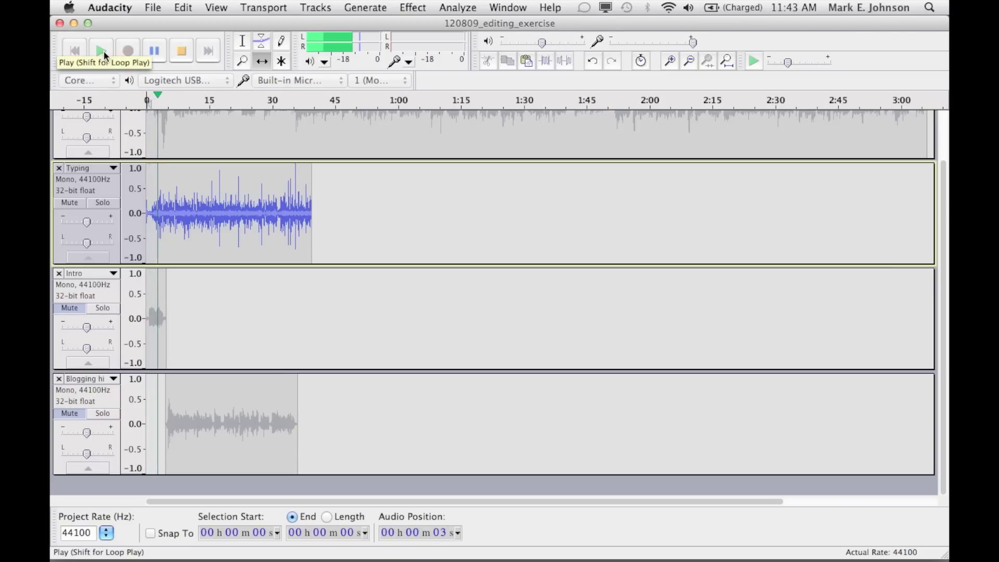
{"action": "left_click", "coordinate": [179, 58]}
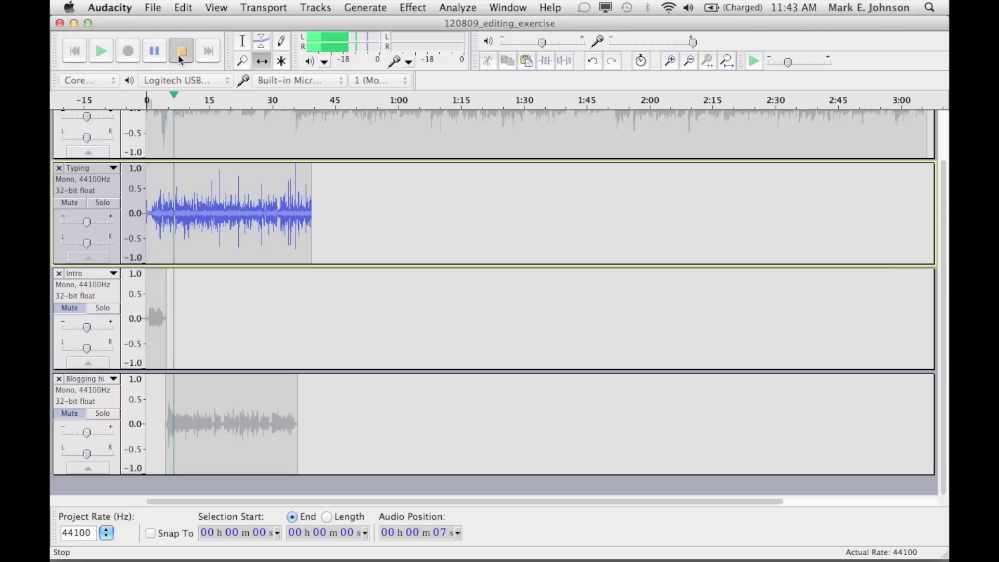
Step: Copy the Typing passage from about 0:01 to 0:11 onto a new audio track and shift the pasted clip to 0:00
{"action": "left_click", "coordinate": [243, 46]}
{"action": "left_click_drag", "start_coordinate": [150, 210], "coordinate": [191, 212]}
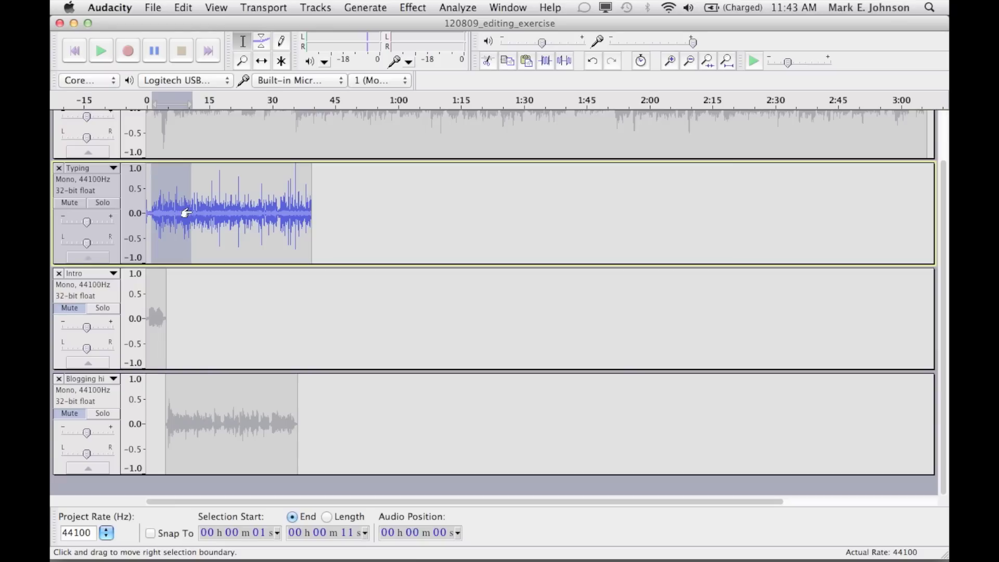
{"action": "left_click", "coordinate": [315, 7]}
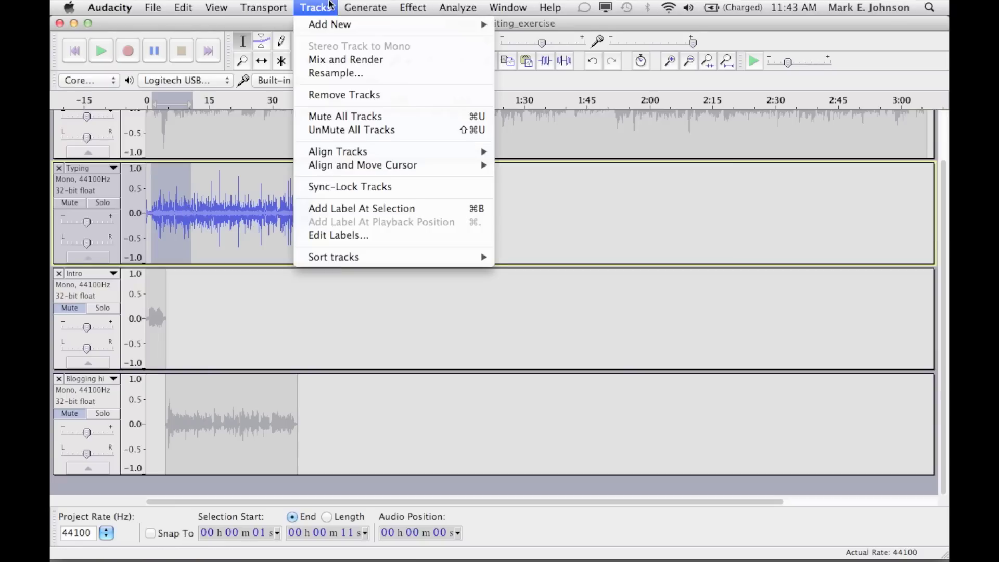
{"action": "mouse_move", "coordinate": [468, 25]}
{"action": "left_click", "coordinate": [539, 28]}
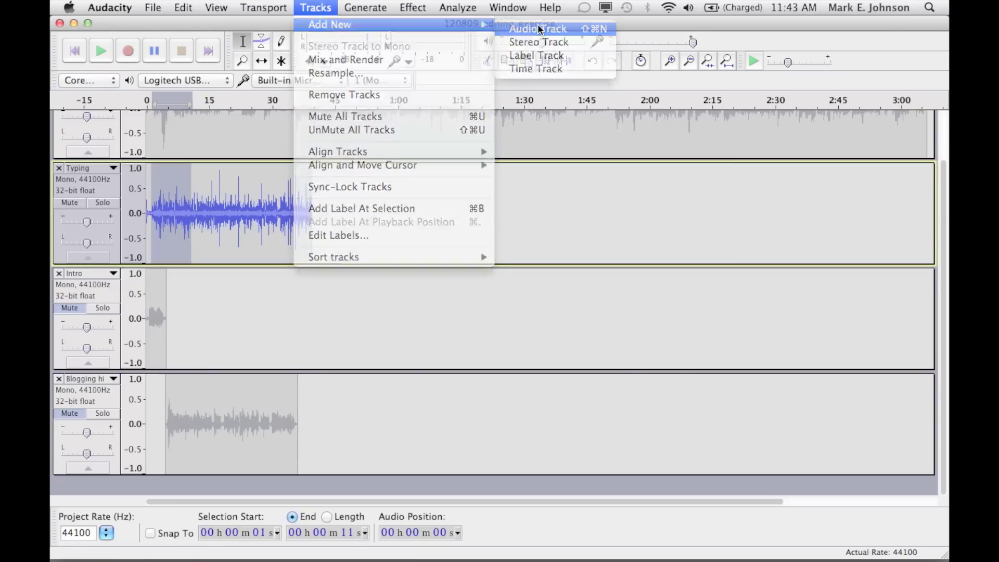
{"action": "key", "text": "super+v"}
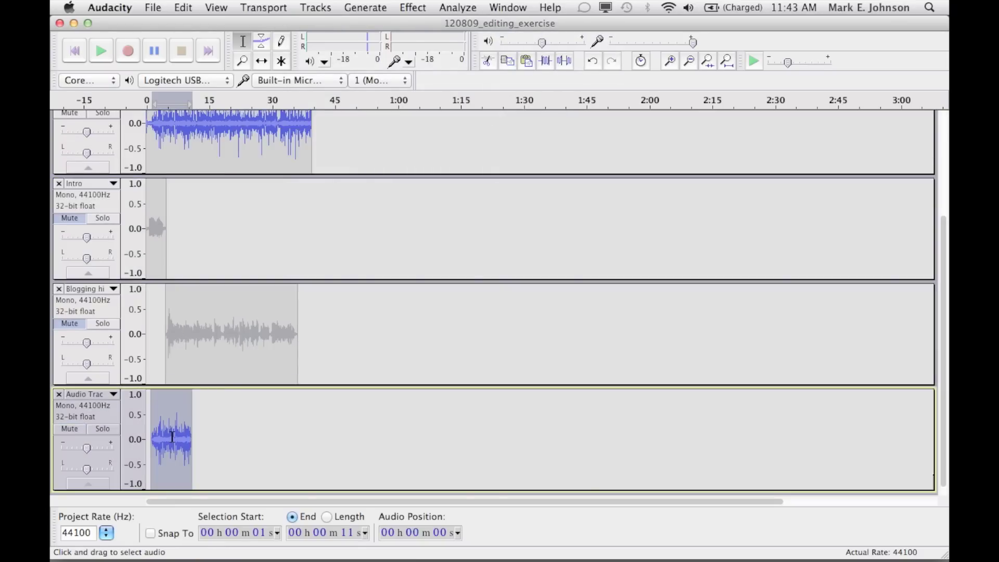
{"action": "left_click", "coordinate": [260, 62]}
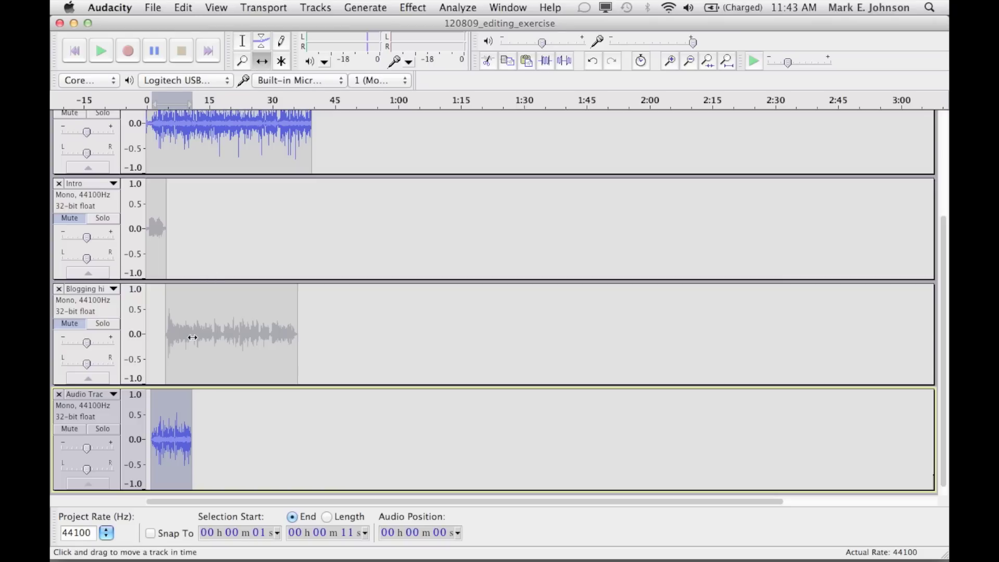
{"action": "left_click_drag", "start_coordinate": [172, 431], "coordinate": [167, 432]}
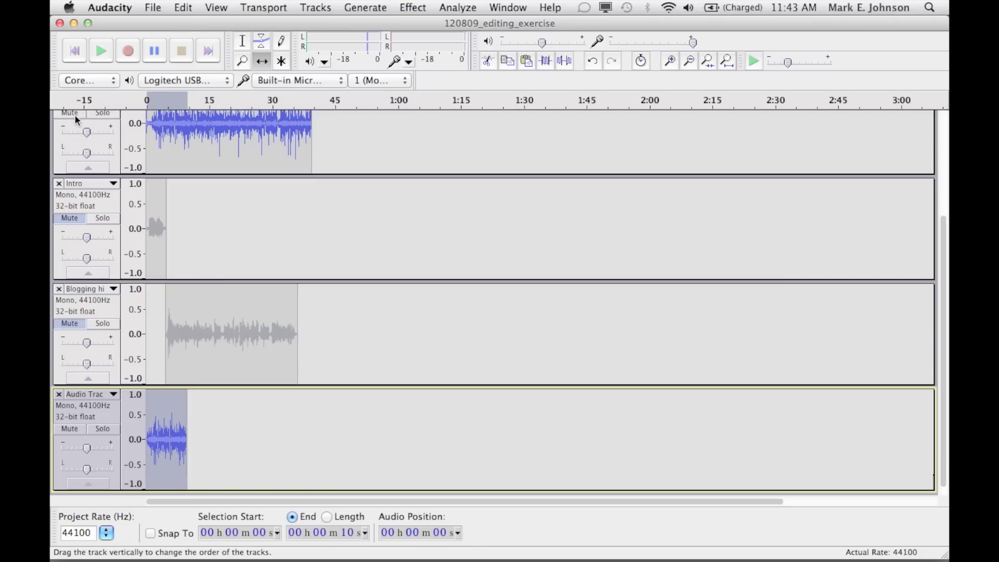
Step: Unmute the Intro and Blogging history tracks, mute the full Typing track, and return the playback position to the start
{"action": "left_click", "coordinate": [73, 216]}
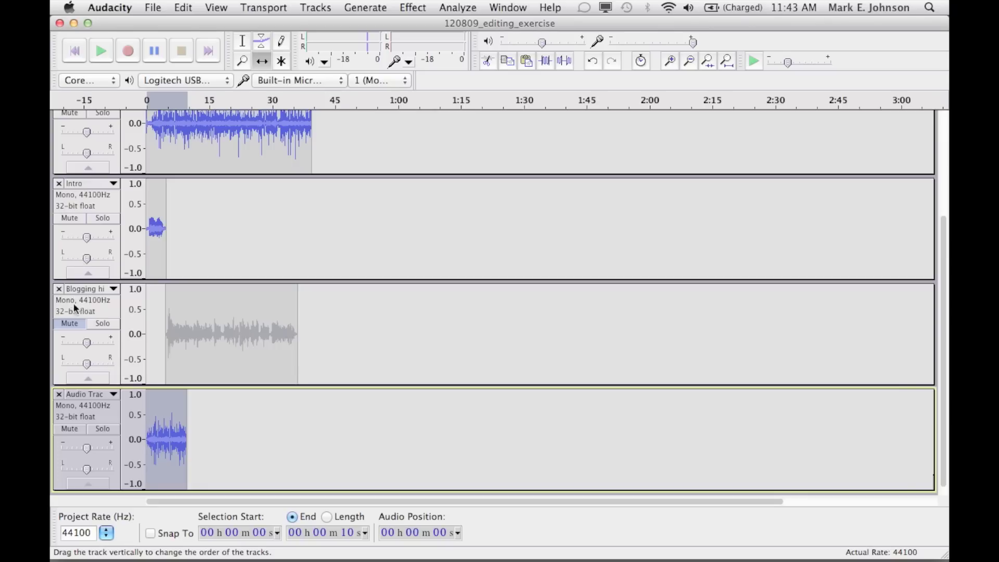
{"action": "left_click", "coordinate": [70, 323]}
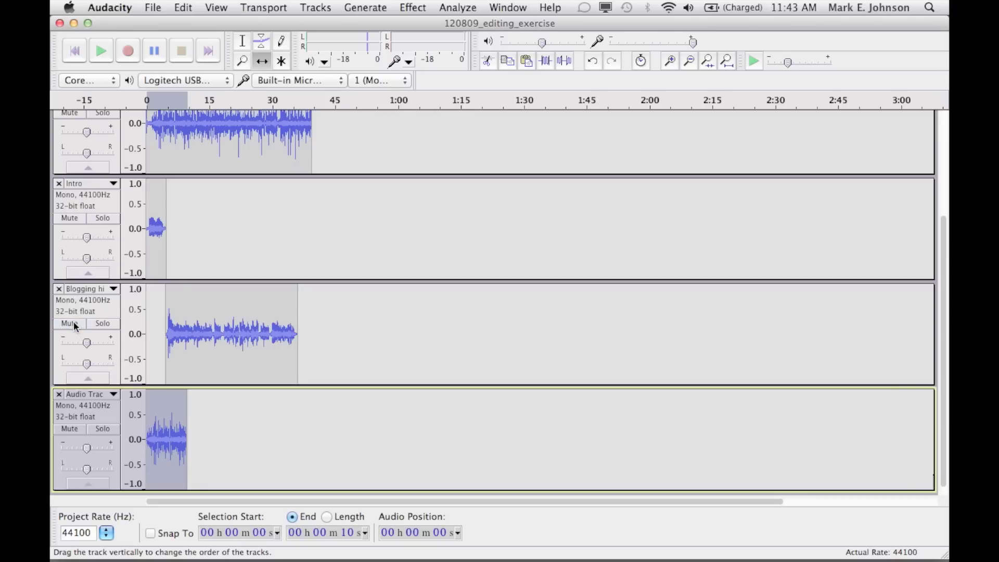
{"action": "left_click", "coordinate": [70, 115]}
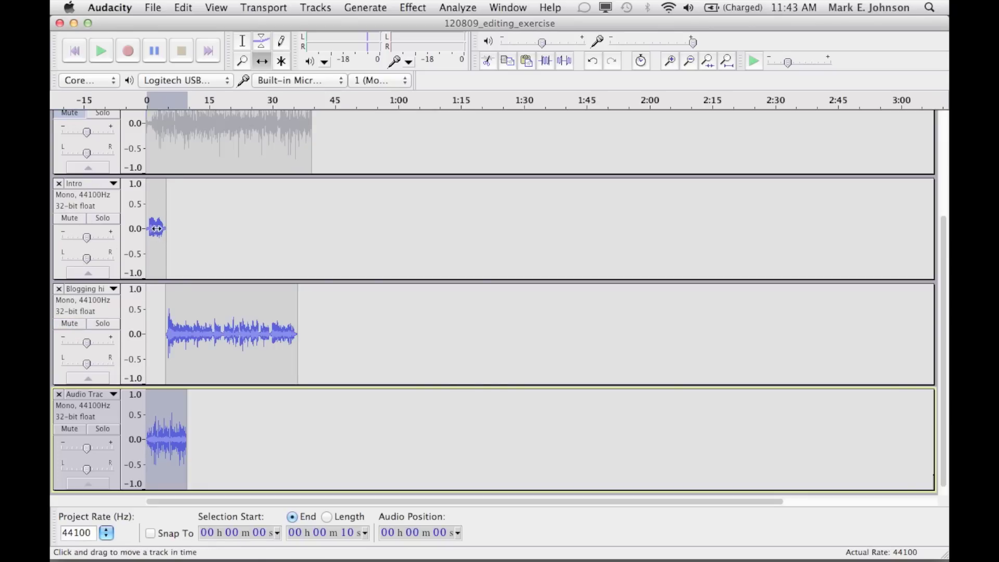
{"action": "left_click", "coordinate": [74, 50]}
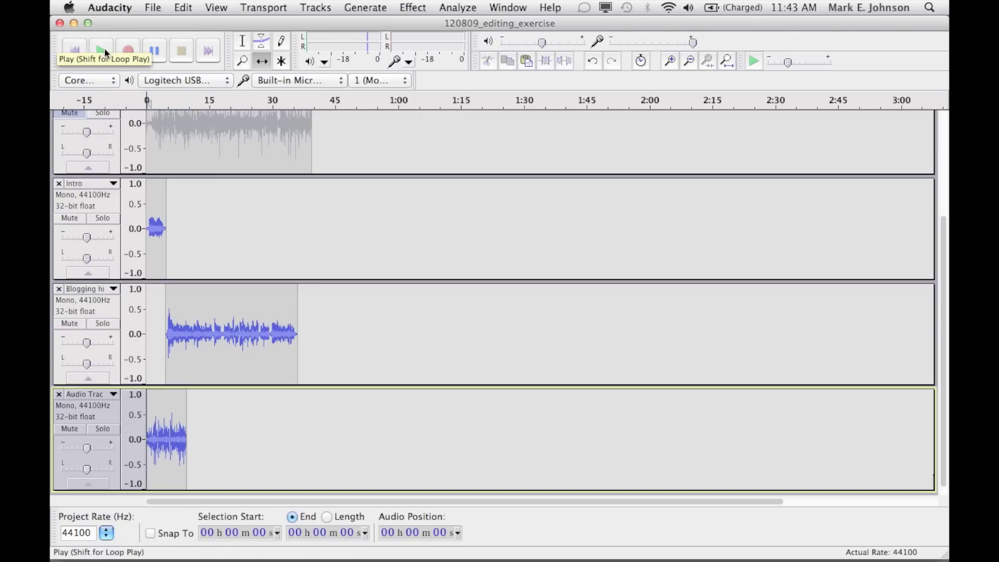
Step: Lower the gain of the short typing clip's track slightly and play the opening seconds before and after to compare the balance
{"action": "left_click", "coordinate": [104, 48]}
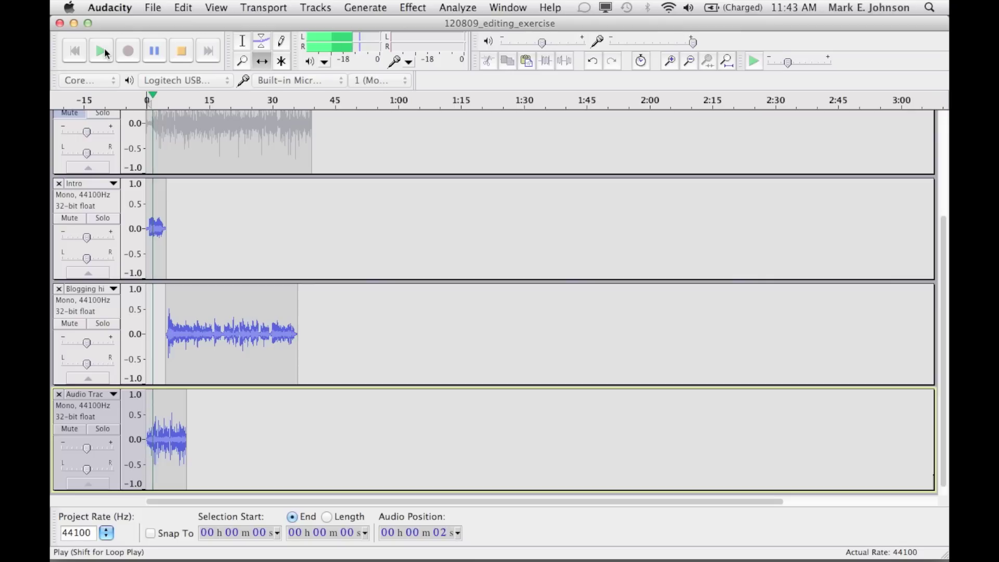
{"action": "left_click", "coordinate": [182, 56]}
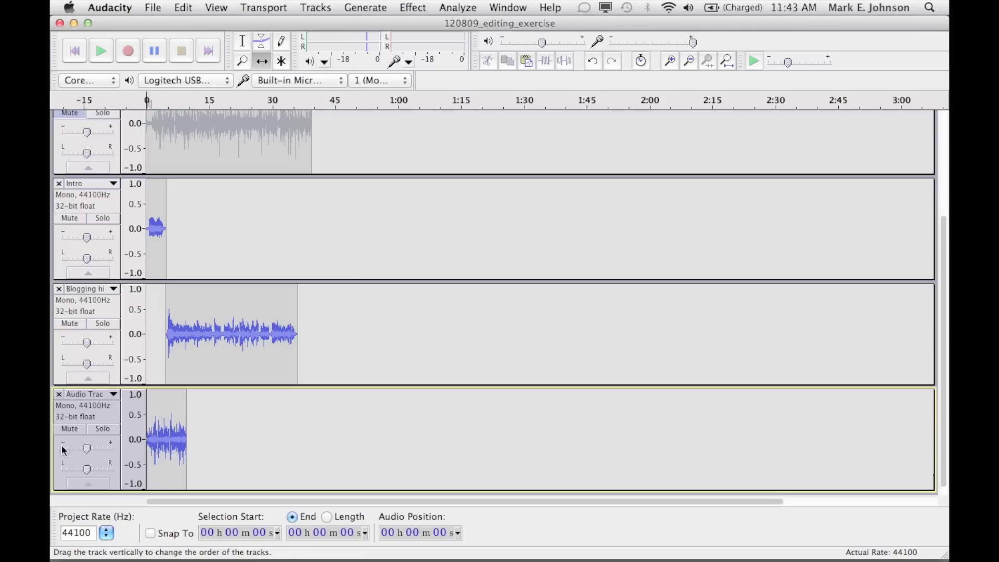
{"action": "left_click_drag", "start_coordinate": [88, 449], "coordinate": [72, 445]}
{"action": "left_click", "coordinate": [95, 56]}
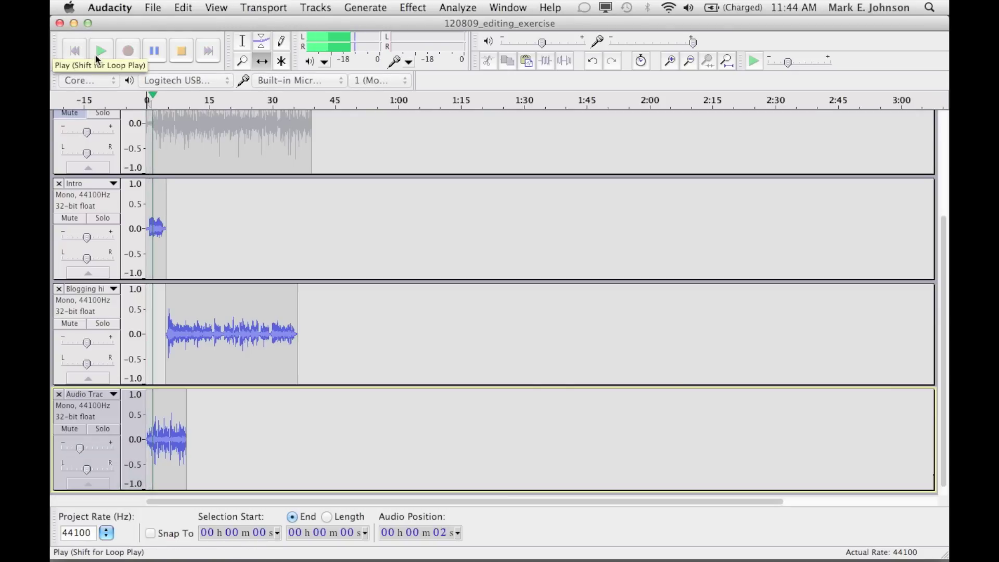
{"action": "left_click", "coordinate": [179, 59]}
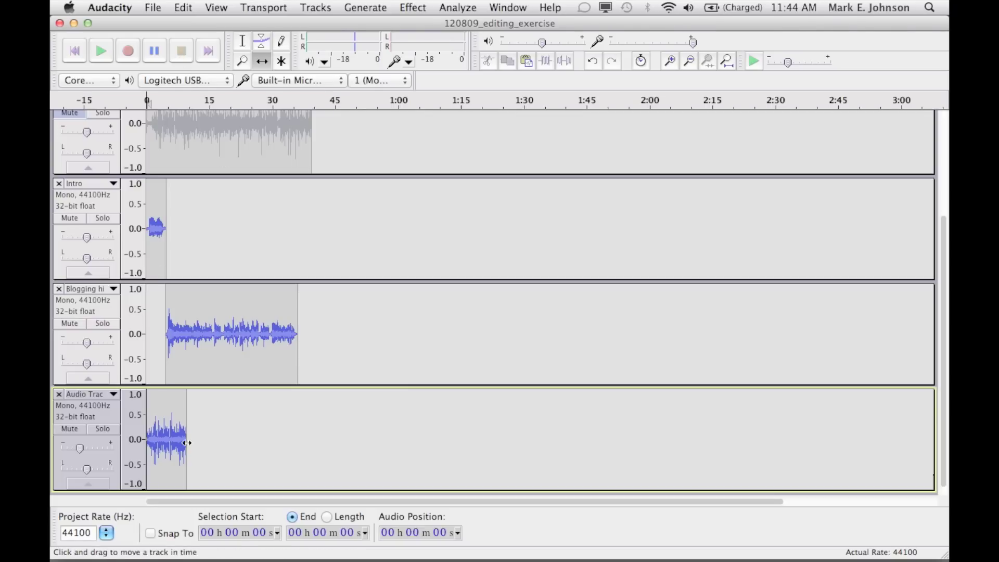
Step: Listen to the mix from about 0:06 to past the point where the short typing clip ends
{"action": "left_click", "coordinate": [243, 41]}
{"action": "left_click", "coordinate": [172, 395]}
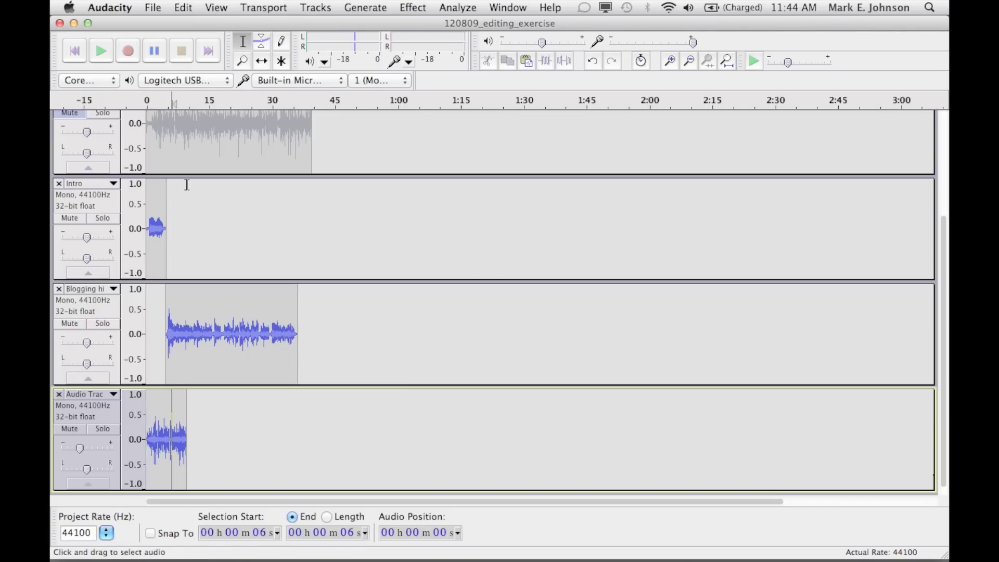
{"action": "left_click", "coordinate": [103, 50]}
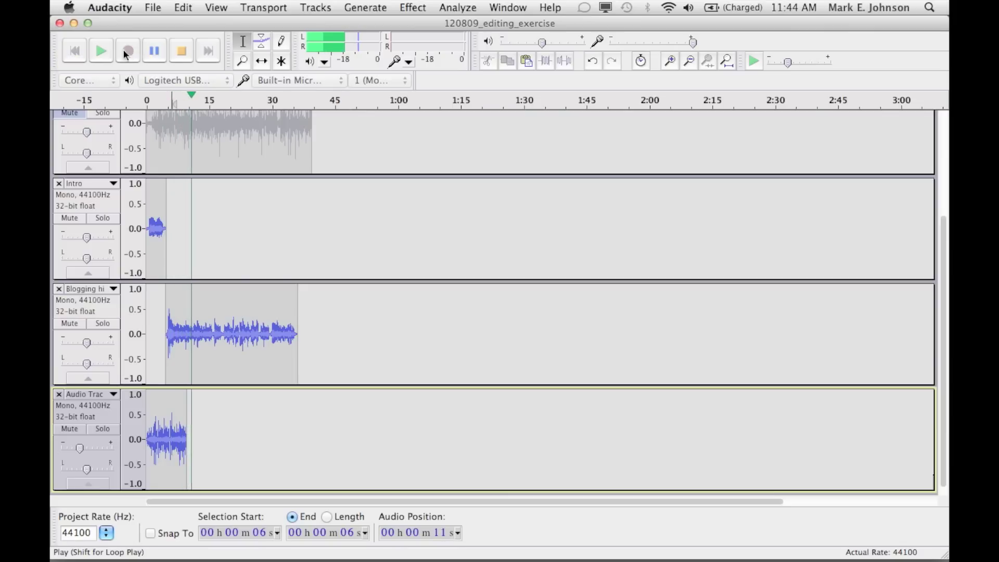
{"action": "left_click", "coordinate": [186, 51]}
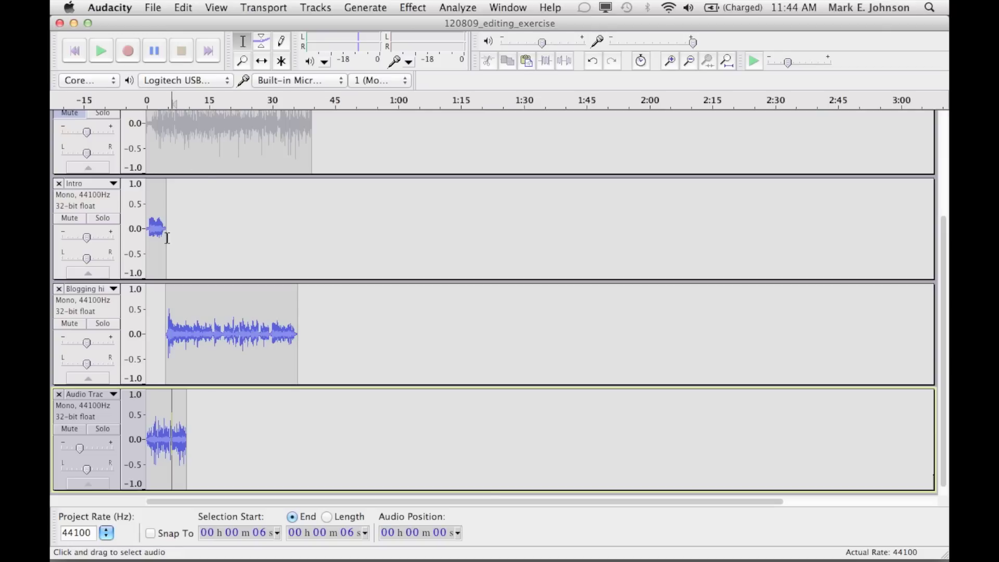
Step: Fade out the short typing clip with the Envelope tool from about 0:04 to its end and play the mix from the start
{"action": "left_click", "coordinate": [262, 46]}
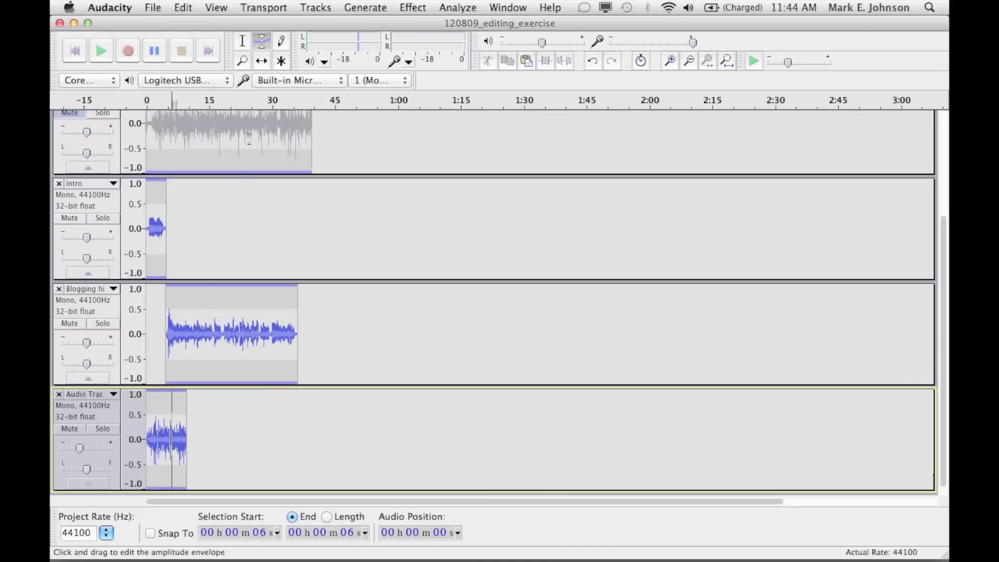
{"action": "left_click", "coordinate": [161, 390]}
{"action": "left_click_drag", "start_coordinate": [186, 391], "coordinate": [188, 435]}
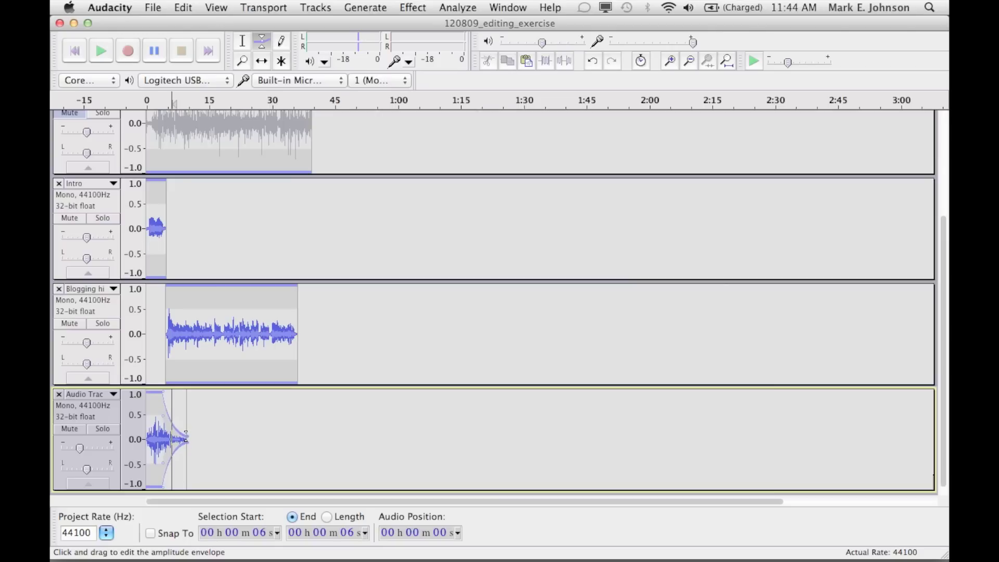
{"action": "left_click", "coordinate": [74, 51]}
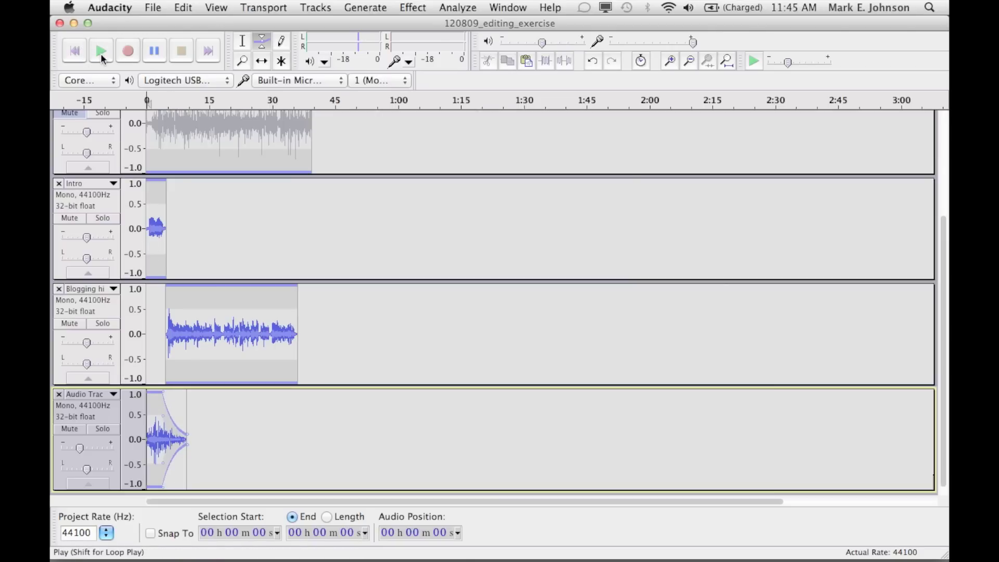
{"action": "left_click", "coordinate": [101, 53]}
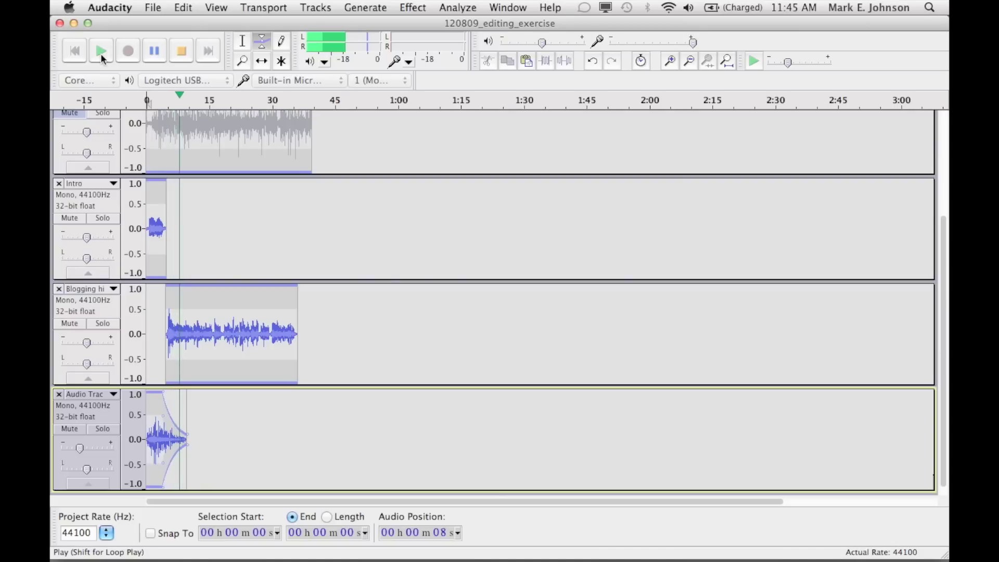
{"action": "left_click", "coordinate": [178, 54]}
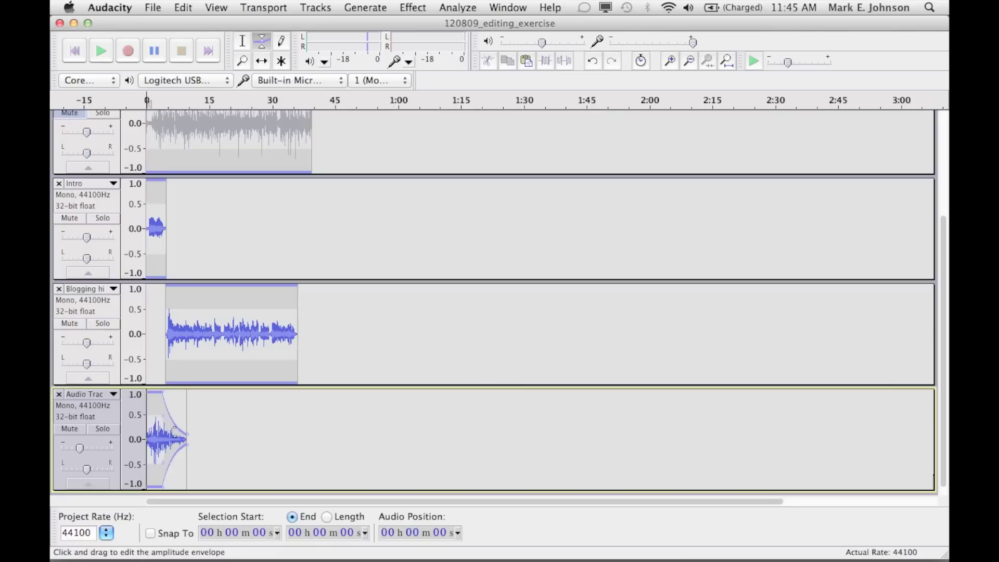
Step: Save the project and remove the muted full interview and Typing source tracks
{"action": "scroll", "coordinate": [278, 299], "scroll_direction": "up", "scroll_amount": 5}
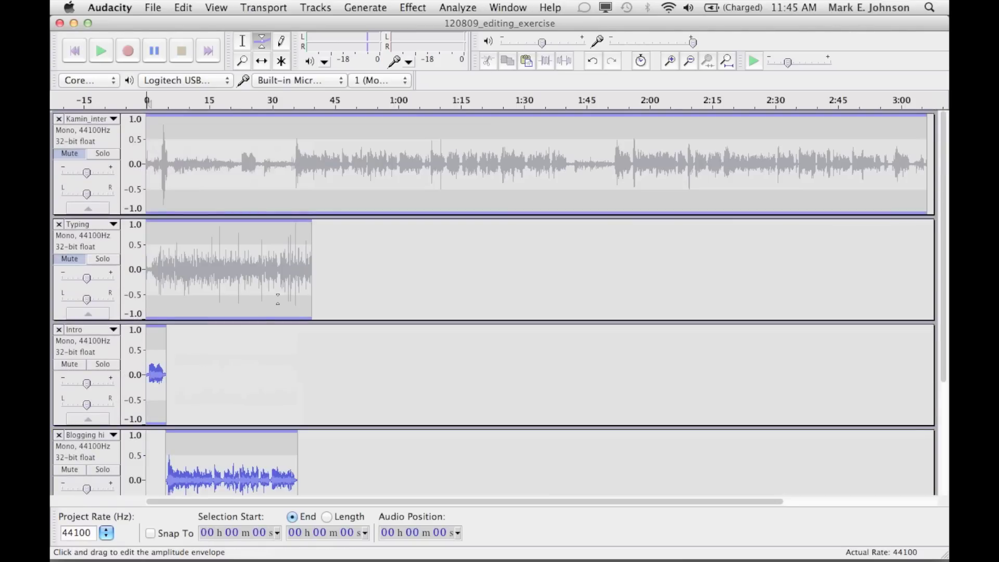
{"action": "left_click", "coordinate": [158, 6]}
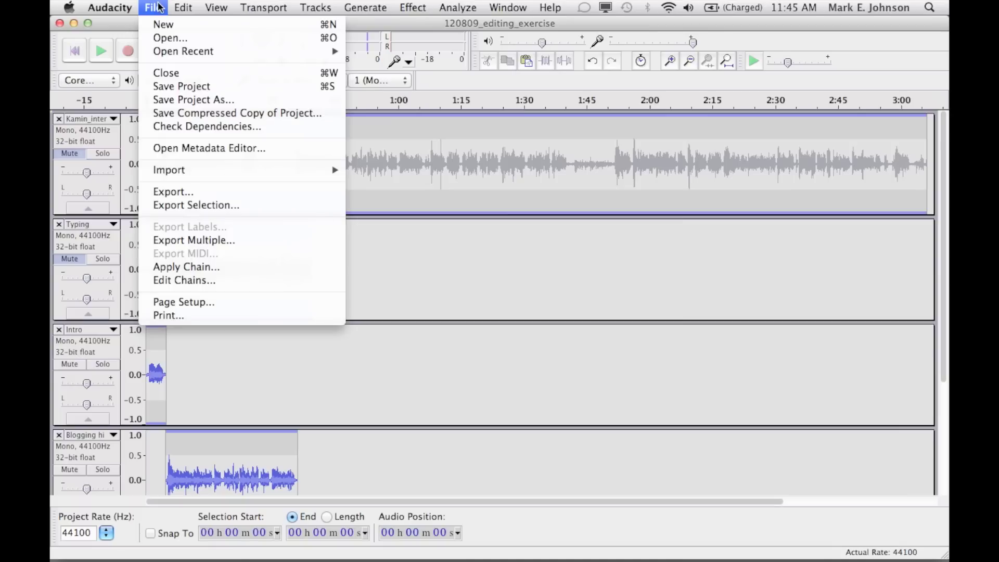
{"action": "left_click", "coordinate": [184, 85]}
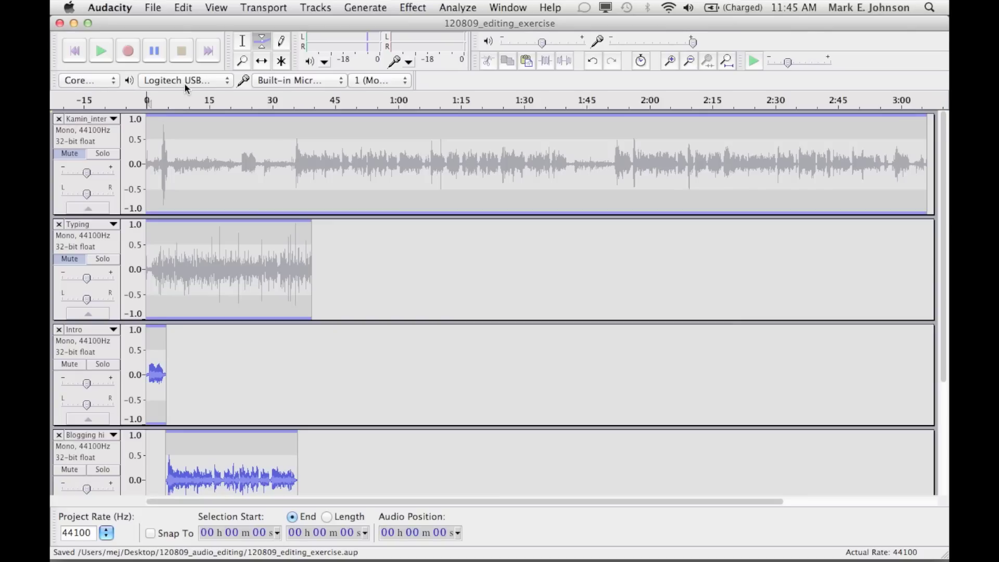
{"action": "left_click", "coordinate": [60, 120]}
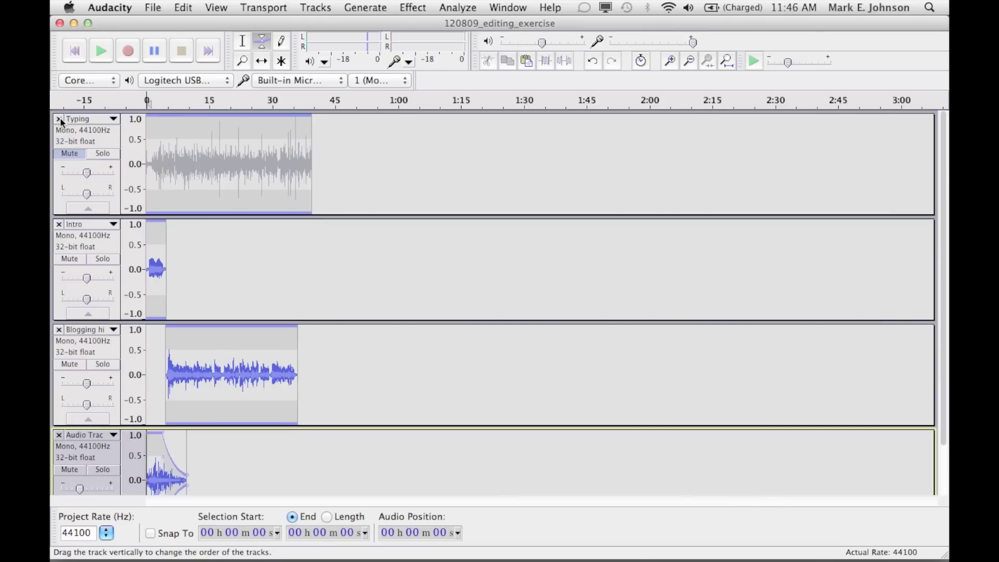
{"action": "left_click", "coordinate": [60, 119]}
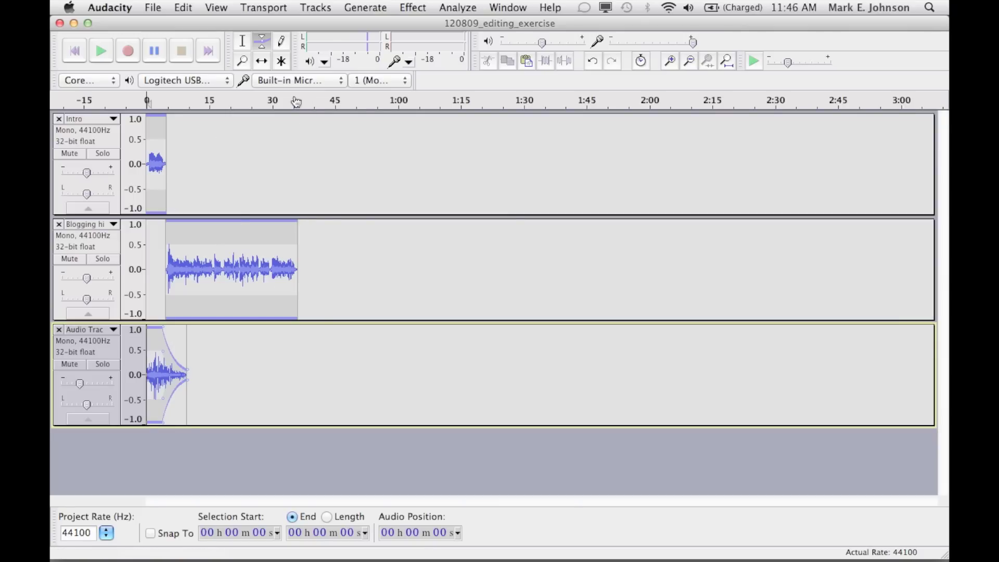
Step: Export the mix to the Desktop as an MP3 named 120809_editing_exercise, leaving the metadata blank and accepting the mono mixdown
{"action": "left_click", "coordinate": [154, 7]}
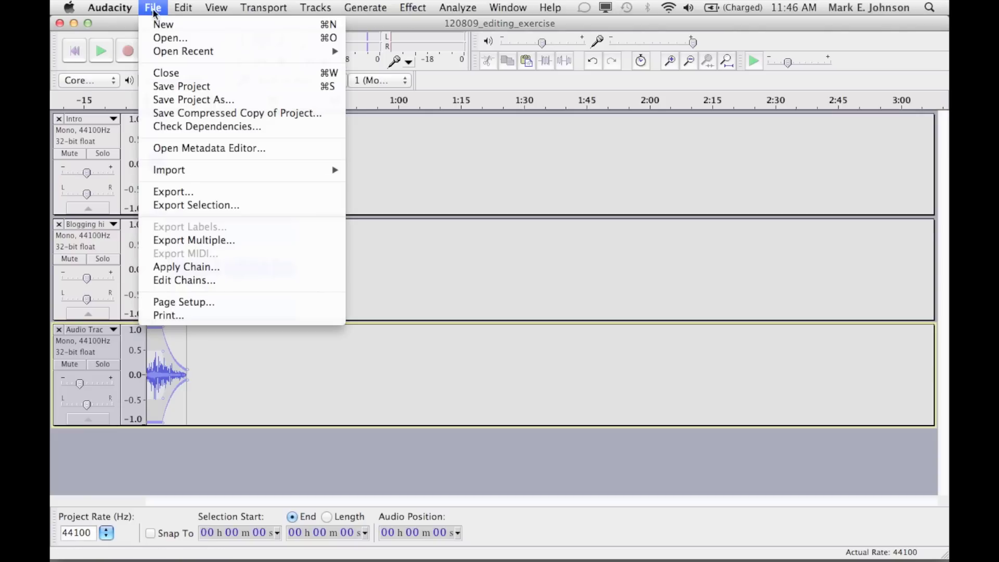
{"action": "left_click", "coordinate": [186, 192]}
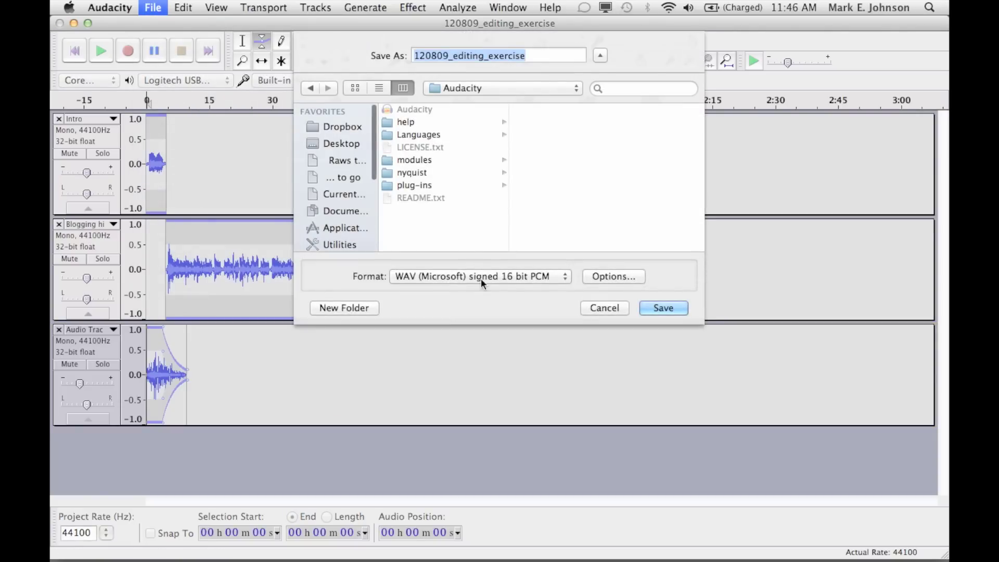
{"action": "left_click", "coordinate": [480, 279]}
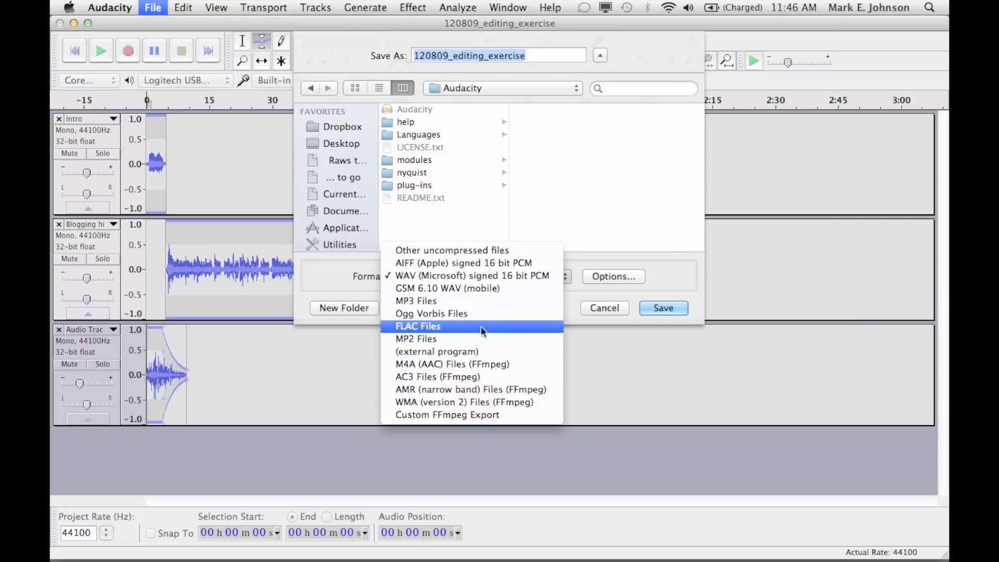
{"action": "left_click", "coordinate": [479, 302]}
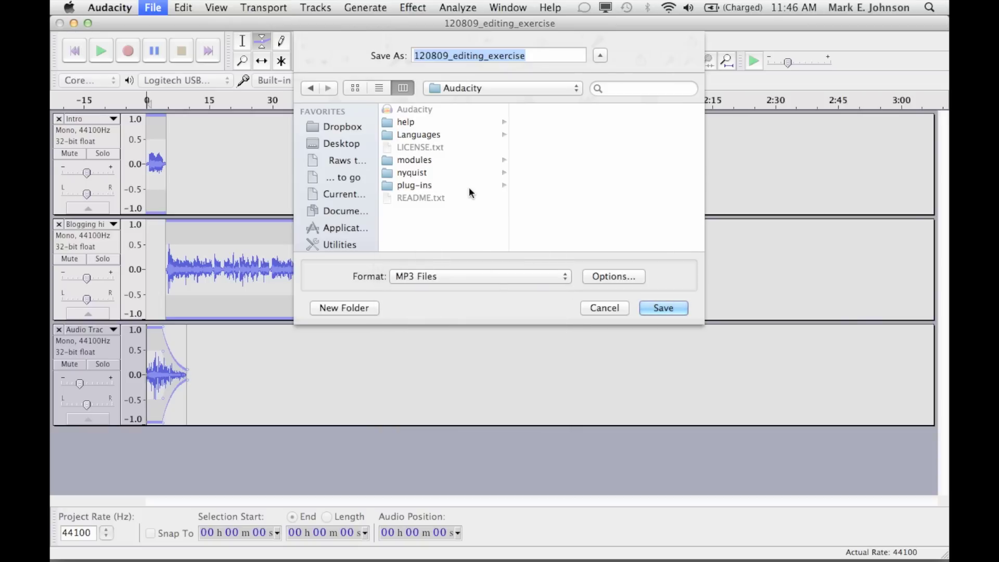
{"action": "key", "text": "super+shift+d"}
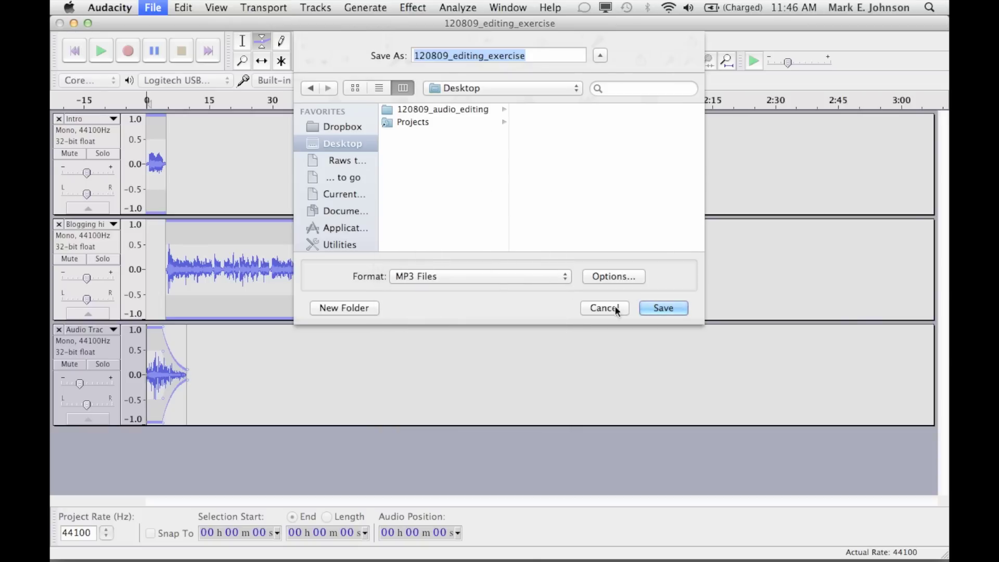
{"action": "left_click", "coordinate": [657, 309]}
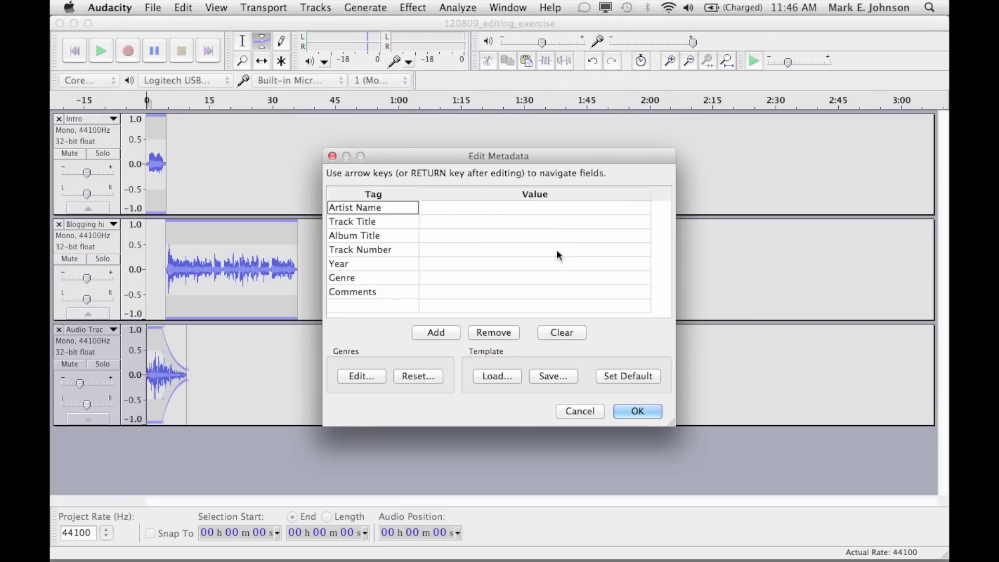
{"action": "left_click", "coordinate": [631, 411]}
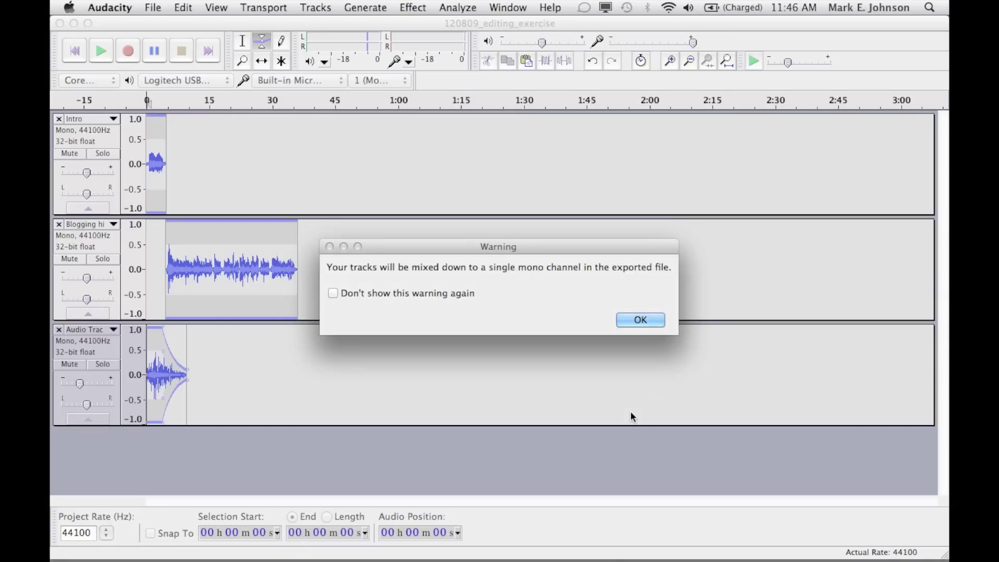
{"action": "left_click", "coordinate": [646, 320]}
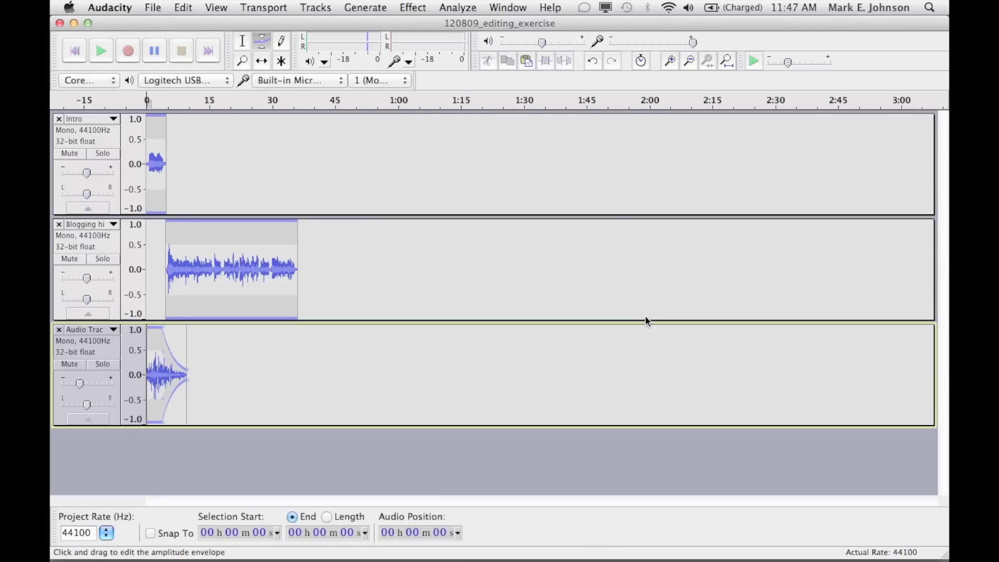
Step: Switch to the Finder desktop, preview the exported 120809_editing_exercise.mp3 for several seconds, and return to Audacity
{"action": "key", "text": "super+h"}
{"action": "key", "text": "super+w"}
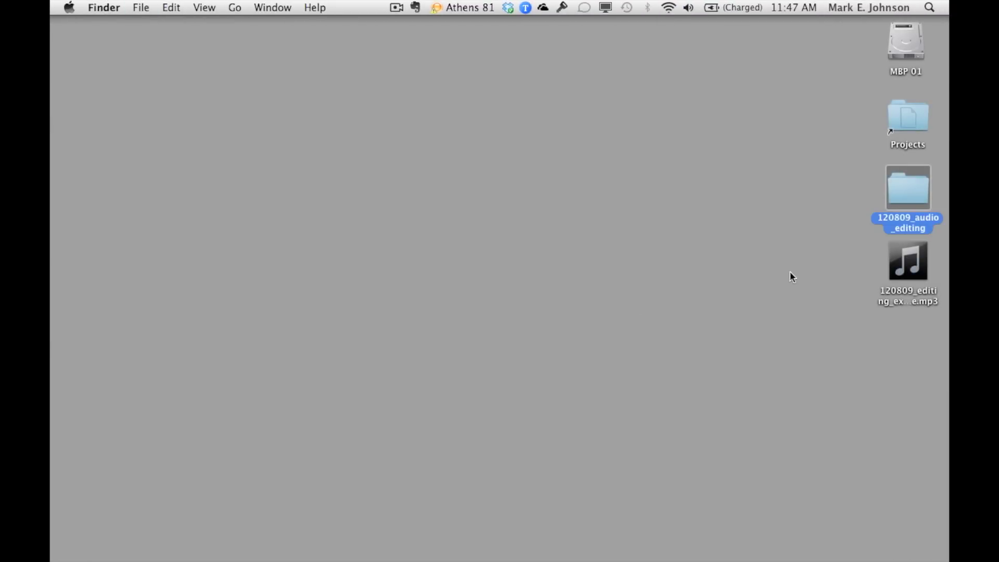
{"action": "left_click", "coordinate": [910, 263]}
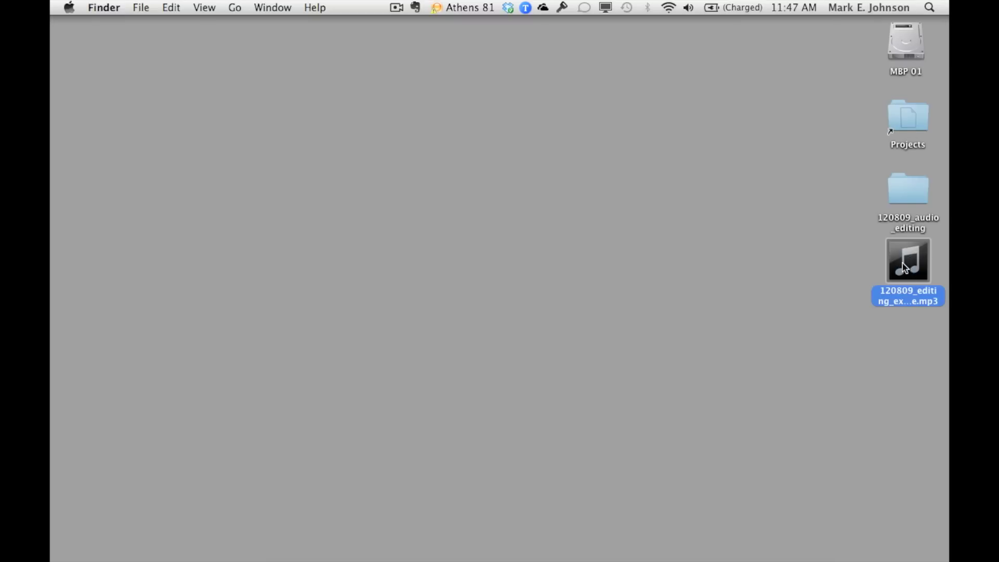
{"action": "key", "text": "space"}
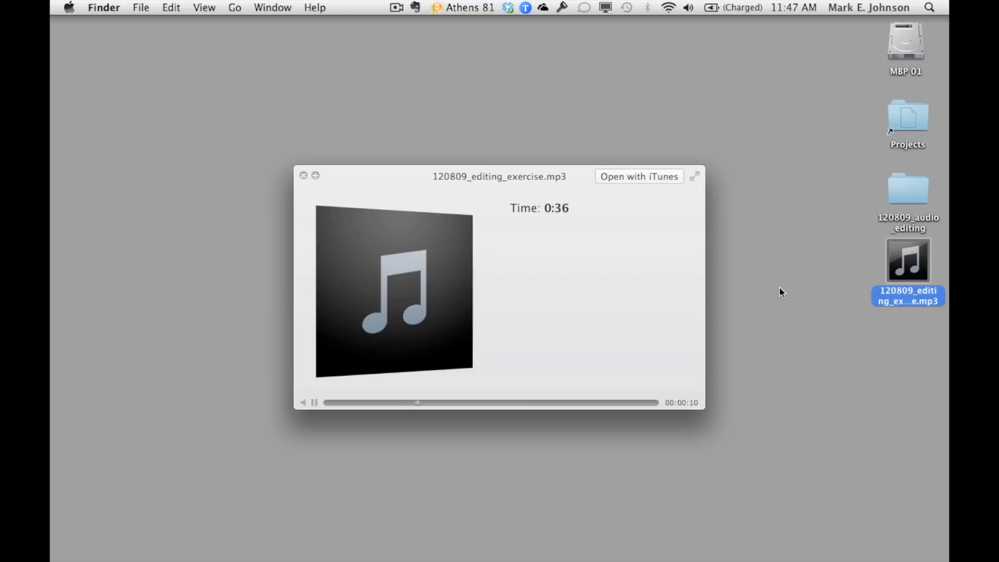
{"action": "key", "text": "space"}
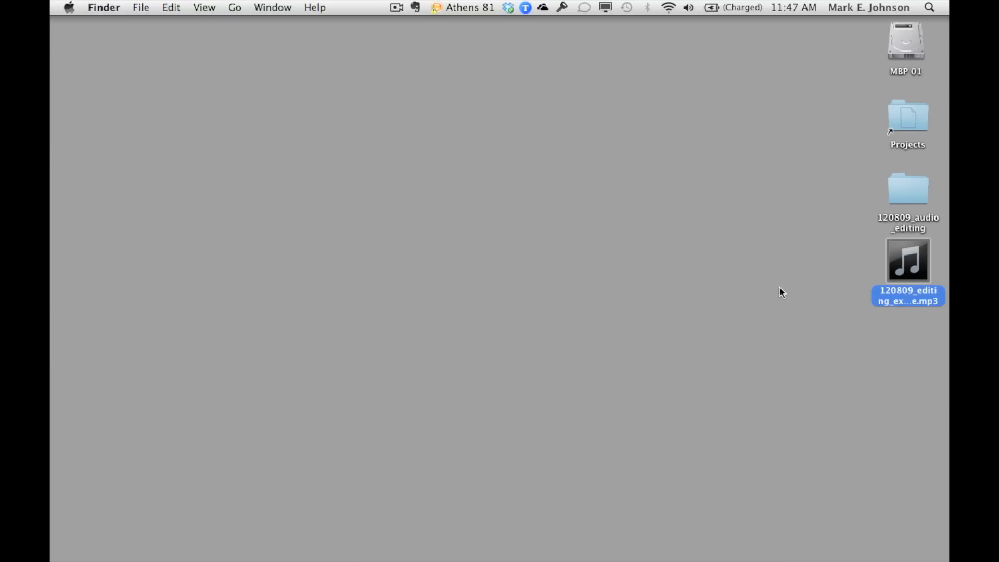
{"action": "key", "text": "ctrl+Left"}
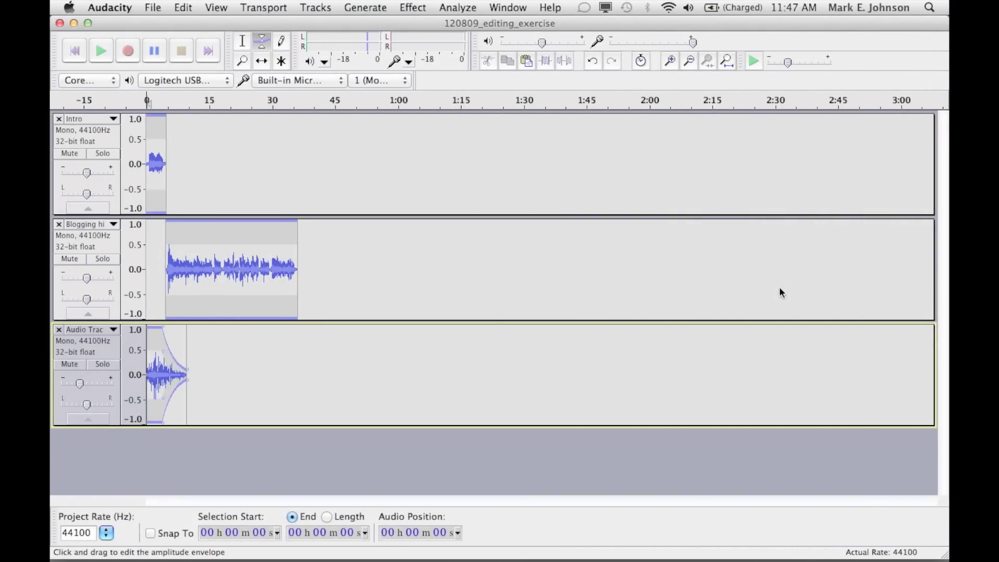